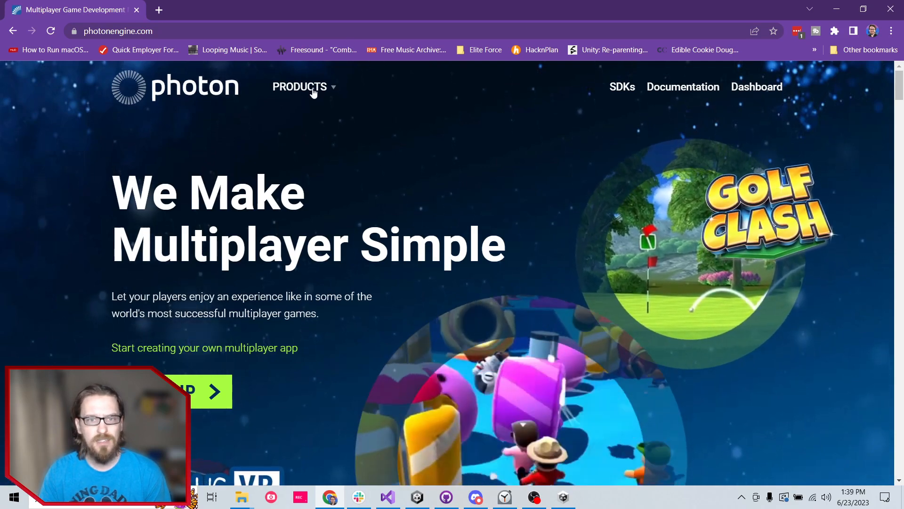
- Open Photon's Fusion product page and examine the comparison of Server, Host, Shared and Deterministic network modes
{"action": "left_click", "coordinate": [311, 88]}
{"action": "left_click", "coordinate": [249, 163]}
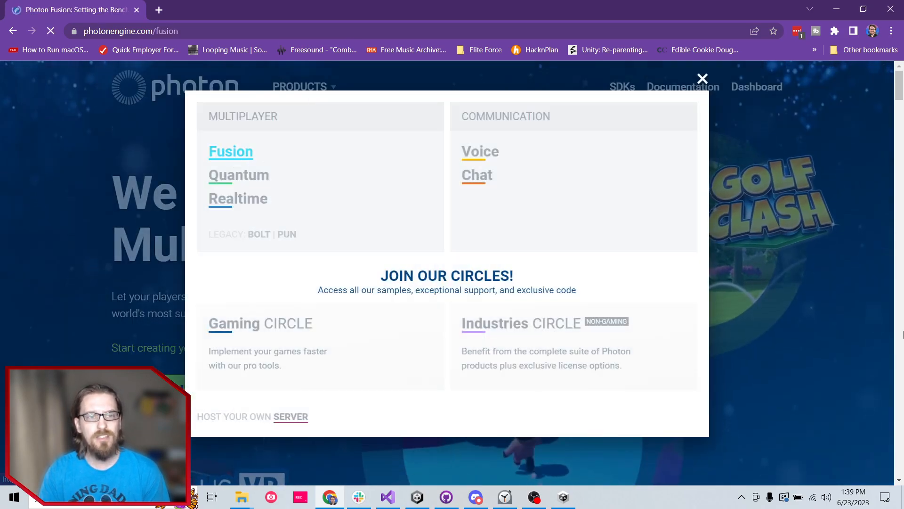
{"action": "scroll", "coordinate": [714, 279], "scroll_direction": "down", "scroll_amount": 15}
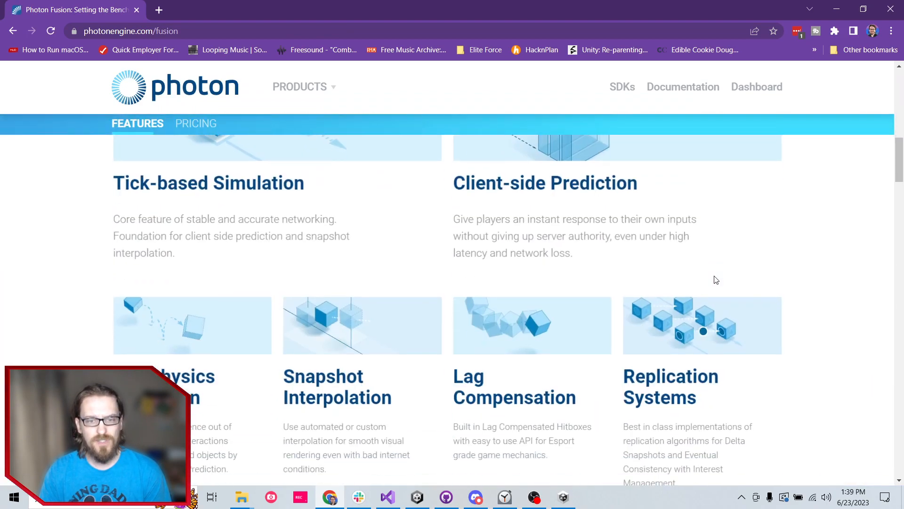
{"action": "scroll", "coordinate": [789, 305], "scroll_direction": "down", "scroll_amount": 15}
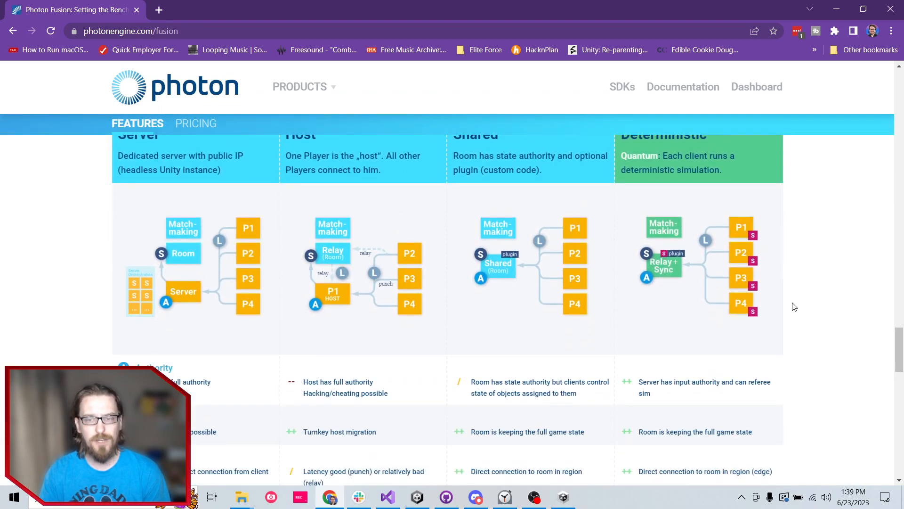
{"action": "scroll", "coordinate": [795, 306], "scroll_direction": "down", "scroll_amount": 2}
{"action": "scroll", "coordinate": [795, 307], "scroll_direction": "up", "scroll_amount": 3}
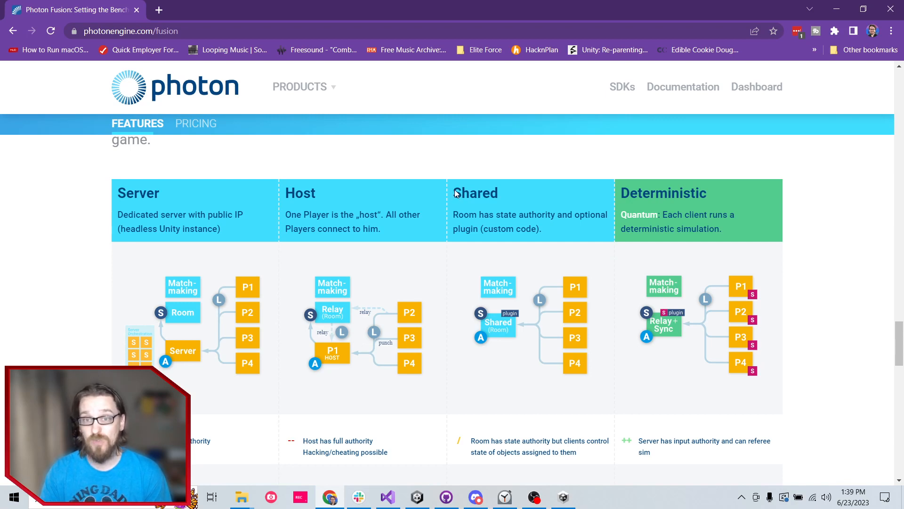
{"action": "scroll", "coordinate": [580, 300], "scroll_direction": "down", "scroll_amount": 1}
{"action": "scroll", "coordinate": [578, 305], "scroll_direction": "up", "scroll_amount": 1}
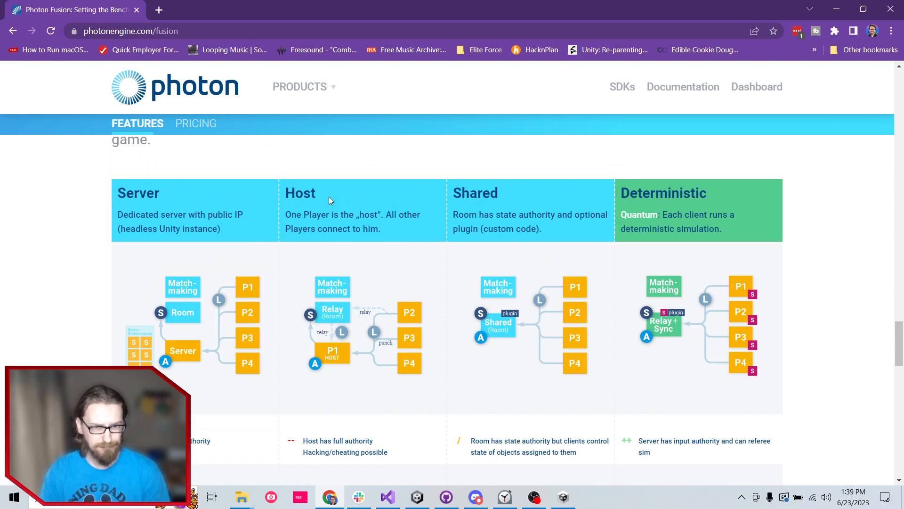
{"action": "scroll", "coordinate": [334, 203], "scroll_direction": "down", "scroll_amount": 1}
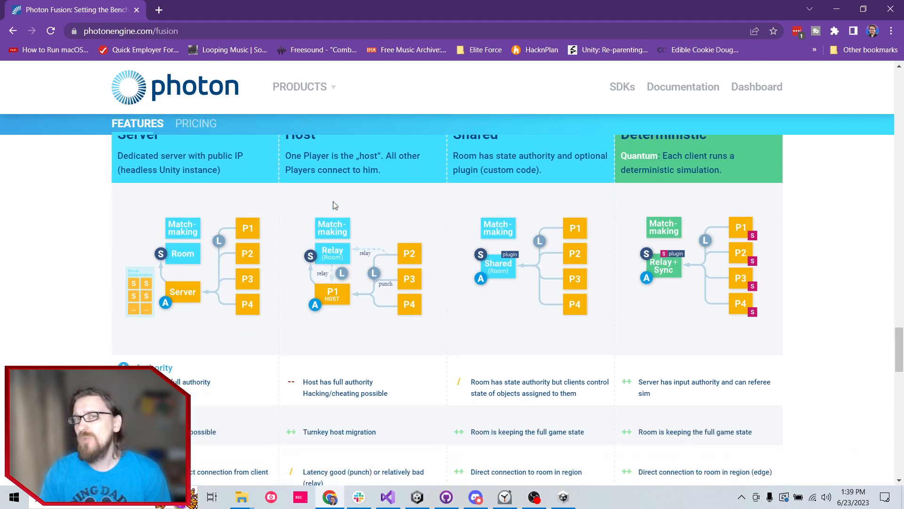
{"action": "scroll", "coordinate": [337, 210], "scroll_direction": "down", "scroll_amount": 3}
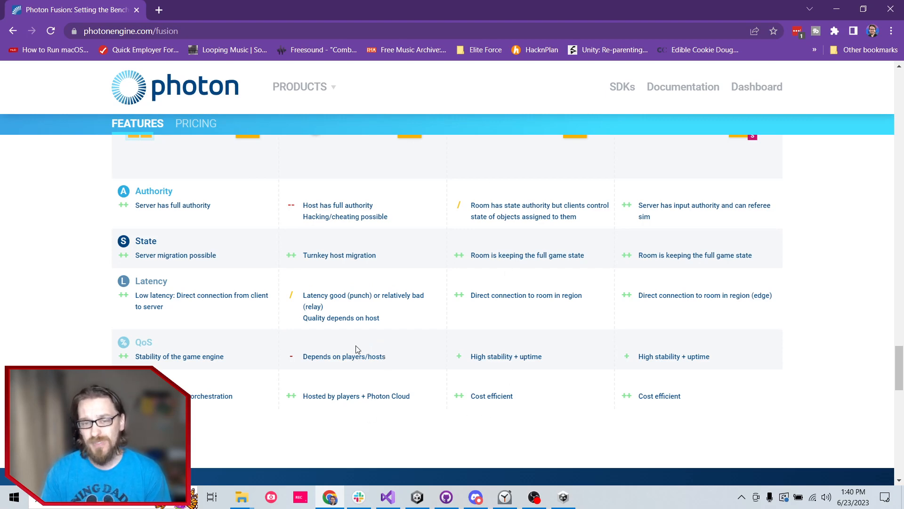
{"action": "scroll", "coordinate": [357, 349], "scroll_direction": "up", "scroll_amount": 1}
{"action": "scroll", "coordinate": [356, 350], "scroll_direction": "up", "scroll_amount": 3}
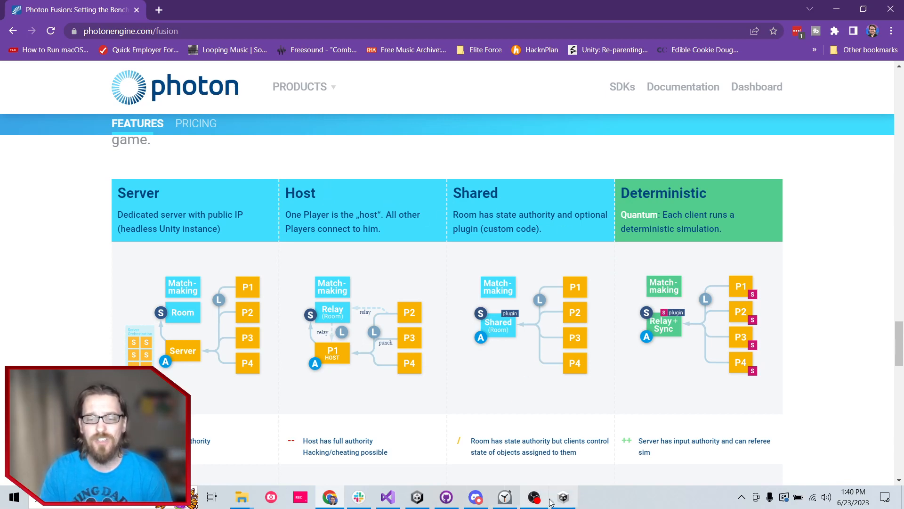
- Switch to the Fusion Test Project in Unity, widen the Hierarchy and Scene panels, and make the PlayMaker panel taller
{"action": "mouse_move", "coordinate": [417, 496]}
{"action": "left_click", "coordinate": [421, 451]}
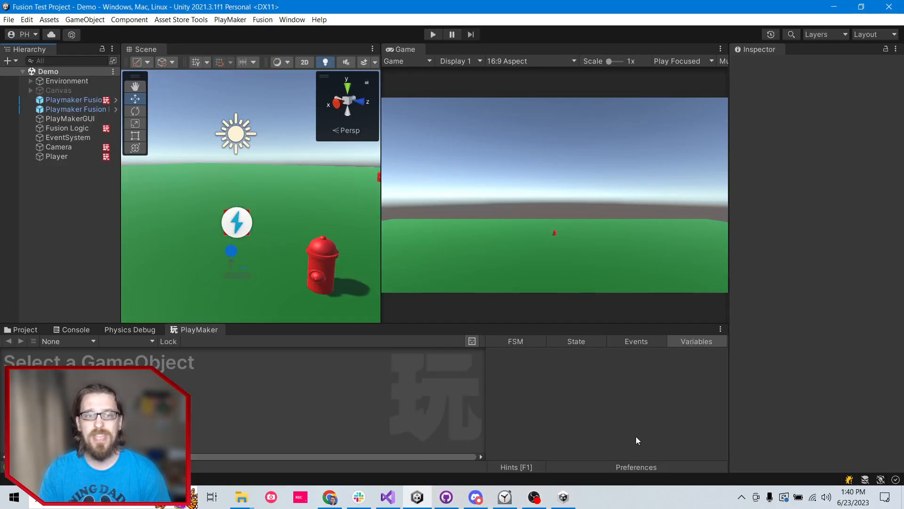
{"action": "left_click_drag", "start_coordinate": [122, 206], "coordinate": [208, 208]}
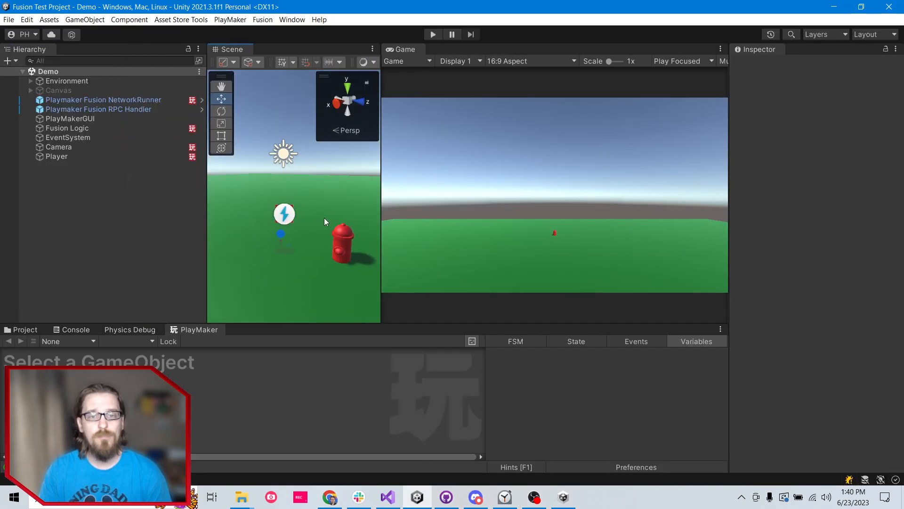
{"action": "left_click_drag", "start_coordinate": [382, 223], "coordinate": [434, 223]}
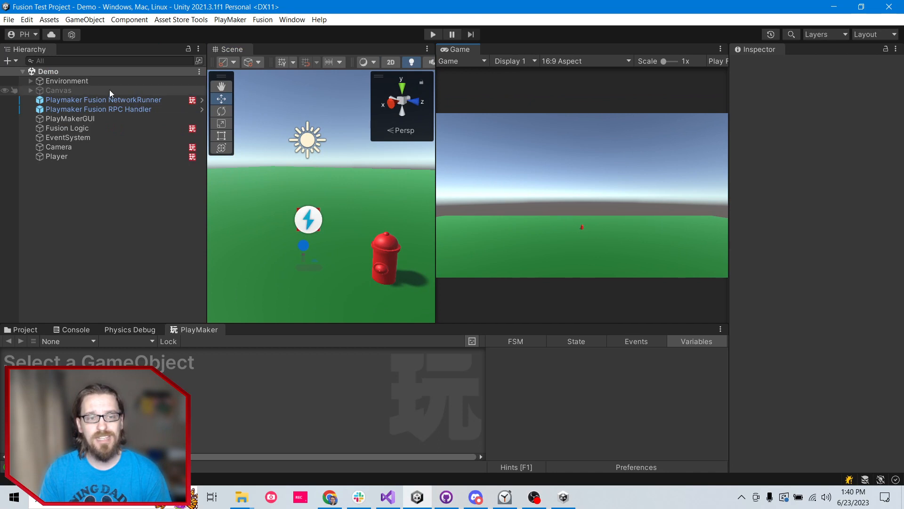
{"action": "left_click_drag", "start_coordinate": [276, 324], "coordinate": [278, 284]}
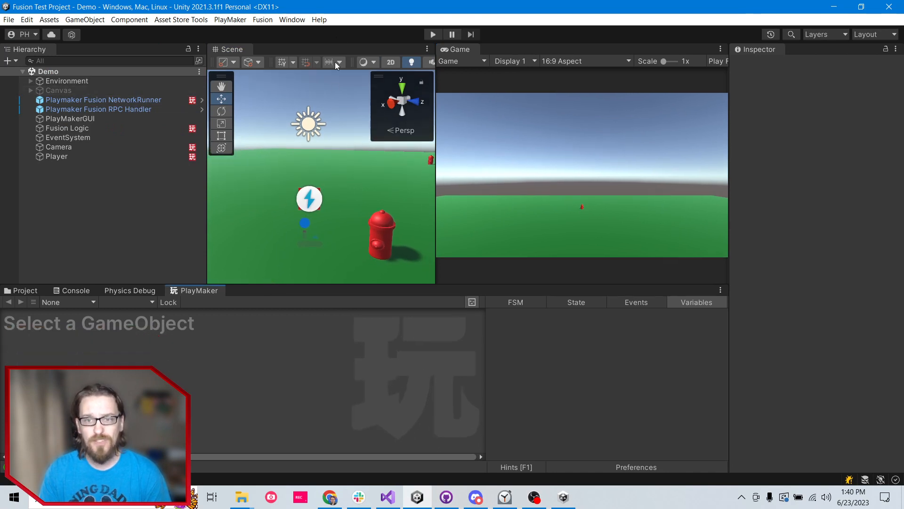
- Run the Demo scene, start the multiplayer session, and move the dog character around the field to test it
{"action": "left_click", "coordinate": [432, 34]}
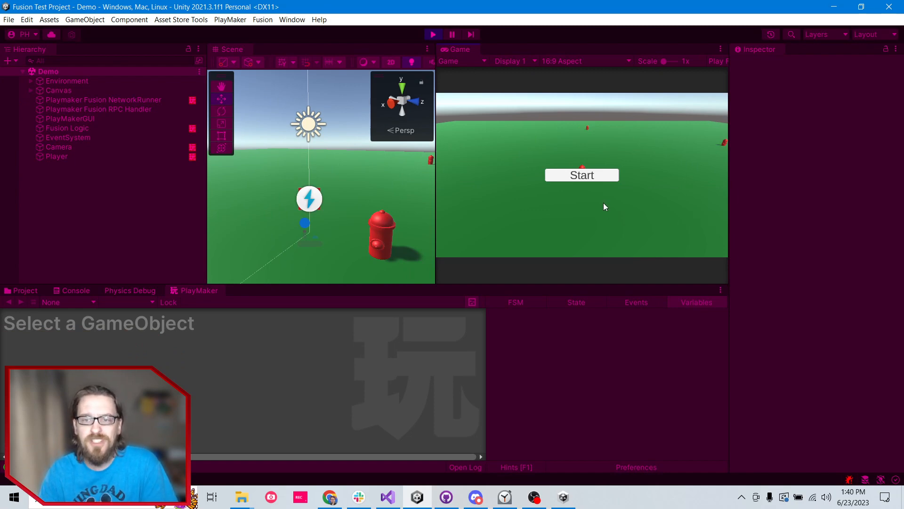
{"action": "left_click", "coordinate": [584, 178]}
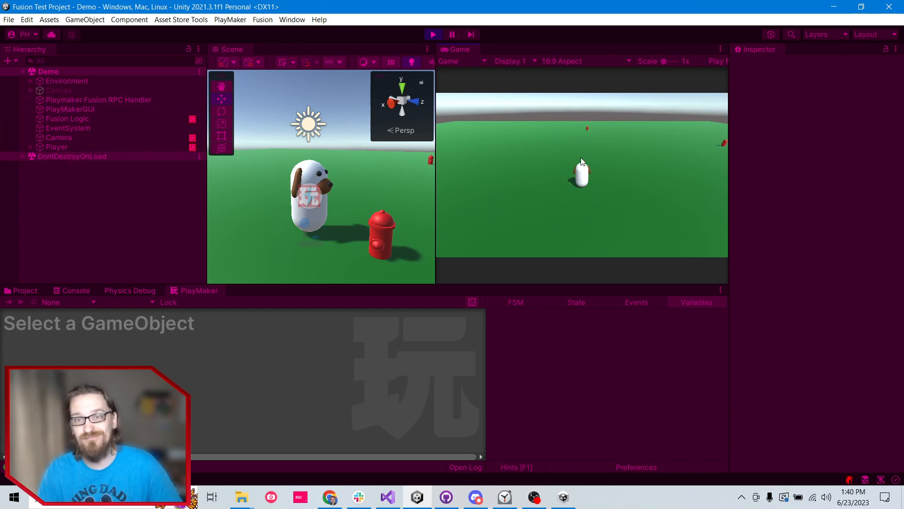
{"action": "key", "text": "a"}
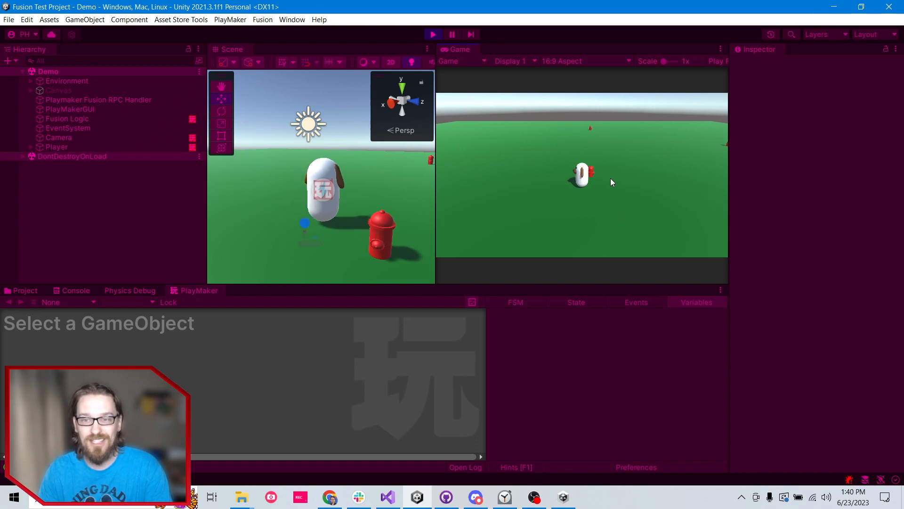
{"action": "key", "text": "s"}
{"action": "key", "text": "w"}
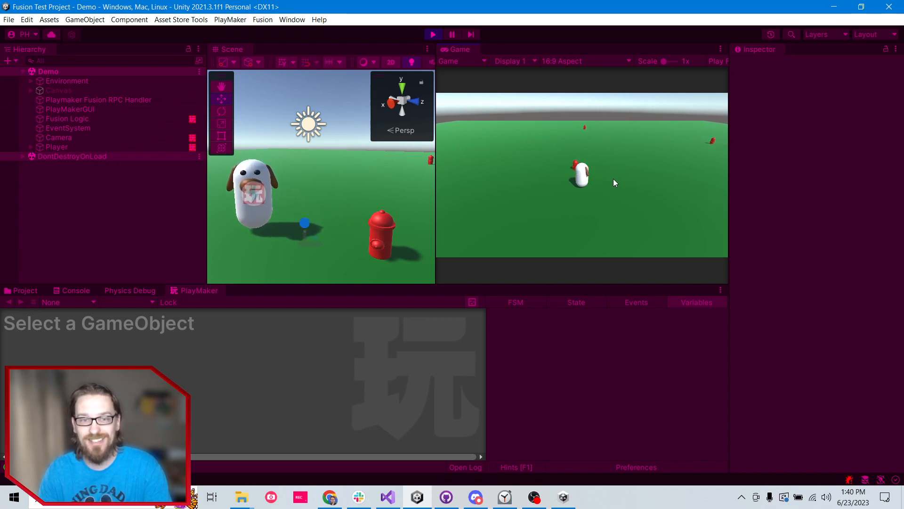
{"action": "key", "text": "a"}
{"action": "key", "text": "s"}
{"action": "key", "text": "d"}
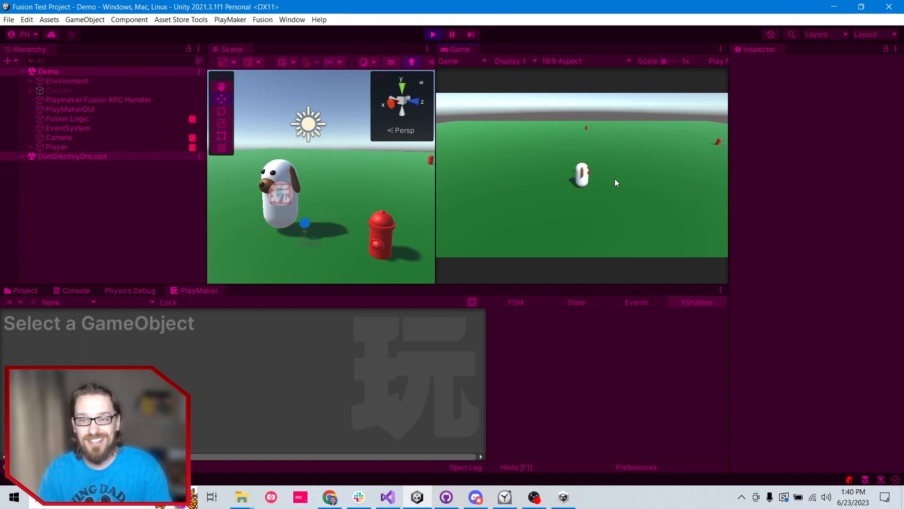
{"action": "key", "text": "w"}
{"action": "key", "text": "a"}
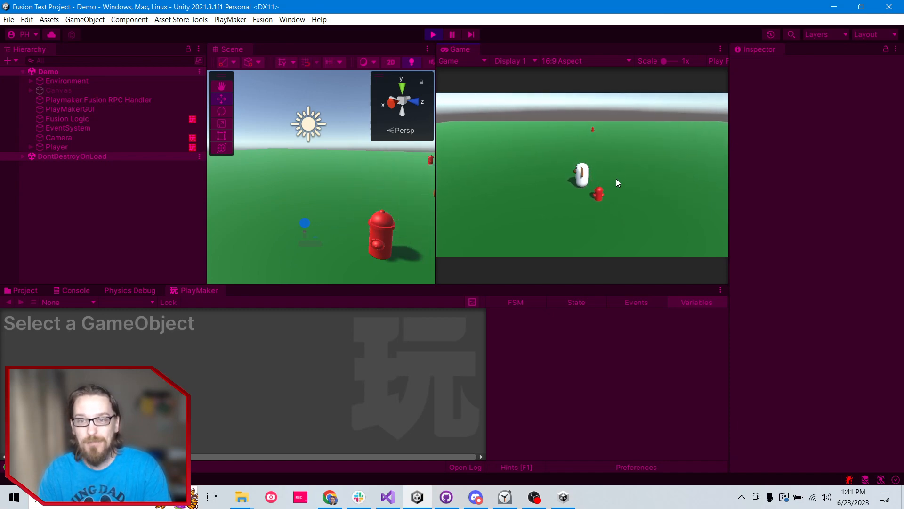
{"action": "key", "text": "s"}
{"action": "key", "text": "w"}
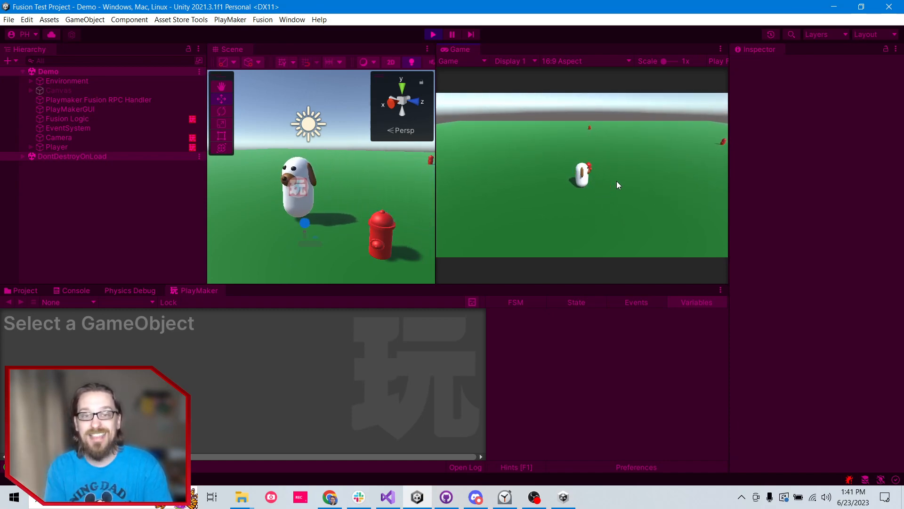
{"action": "key", "text": "d"}
{"action": "key", "text": "w"}
{"action": "key", "text": "a"}
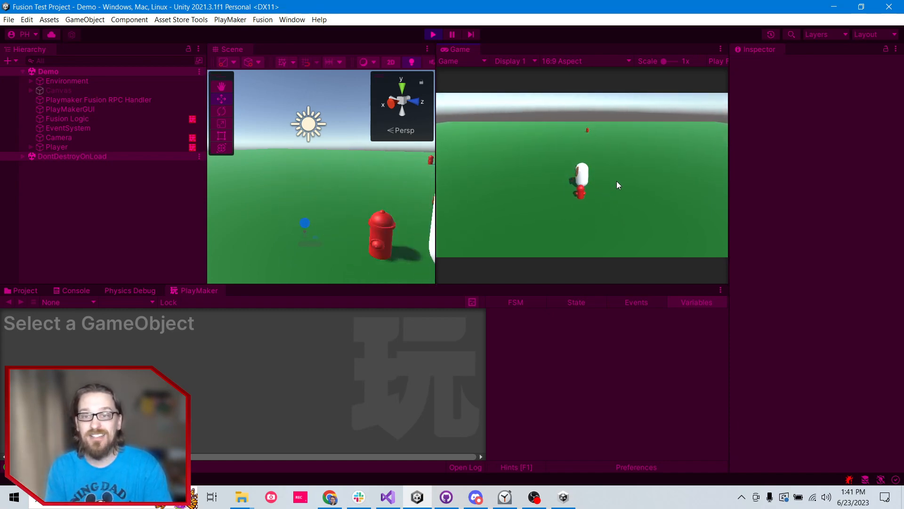
{"action": "key", "text": "s"}
{"action": "key", "text": "d"}
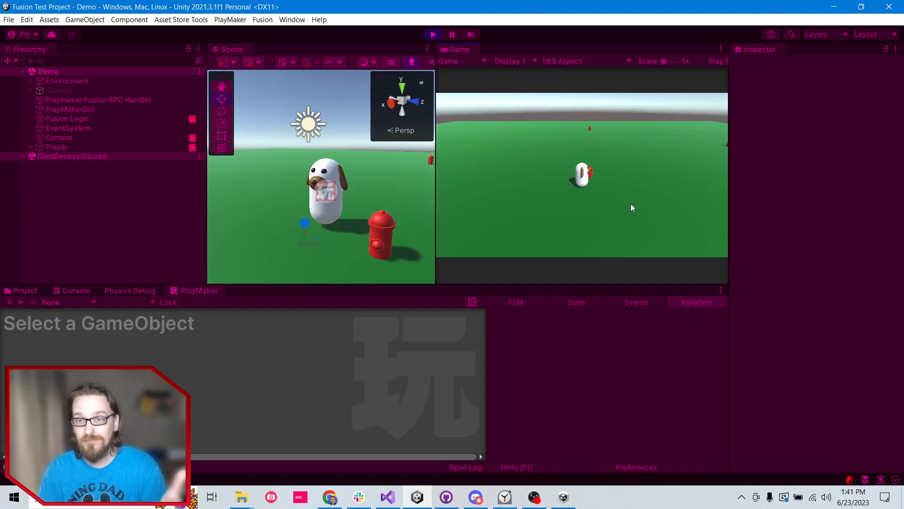
- Inspect the running Playmaker Fusion NetworkRunner under DontDestroyOnLoad, widening the Inspector to read its Network Runner session details
{"action": "left_click", "coordinate": [25, 157]}
{"action": "left_click", "coordinate": [94, 166]}
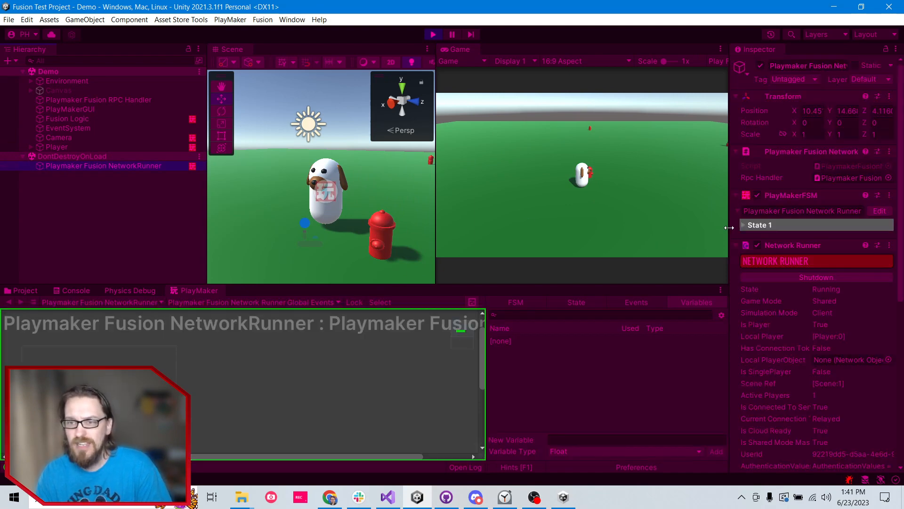
{"action": "left_click_drag", "start_coordinate": [729, 227], "coordinate": [591, 222]}
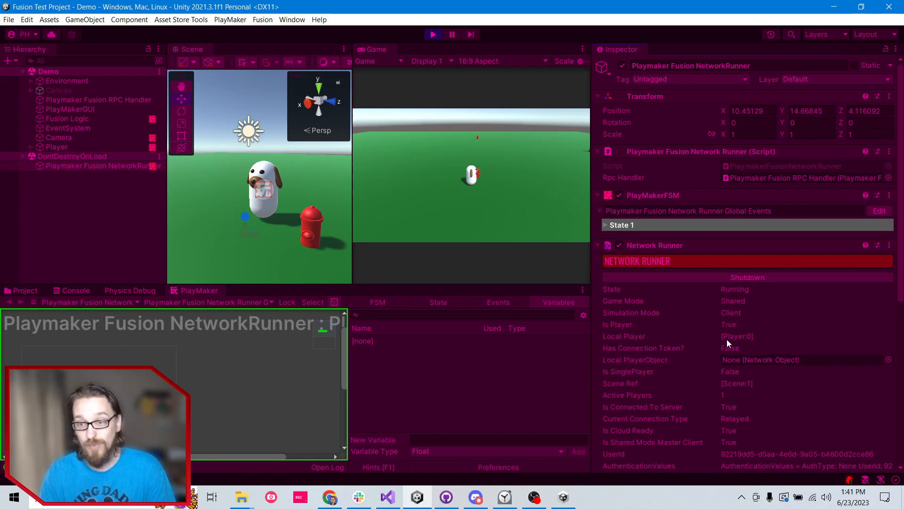
{"action": "scroll", "coordinate": [768, 339], "scroll_direction": "down", "scroll_amount": 5}
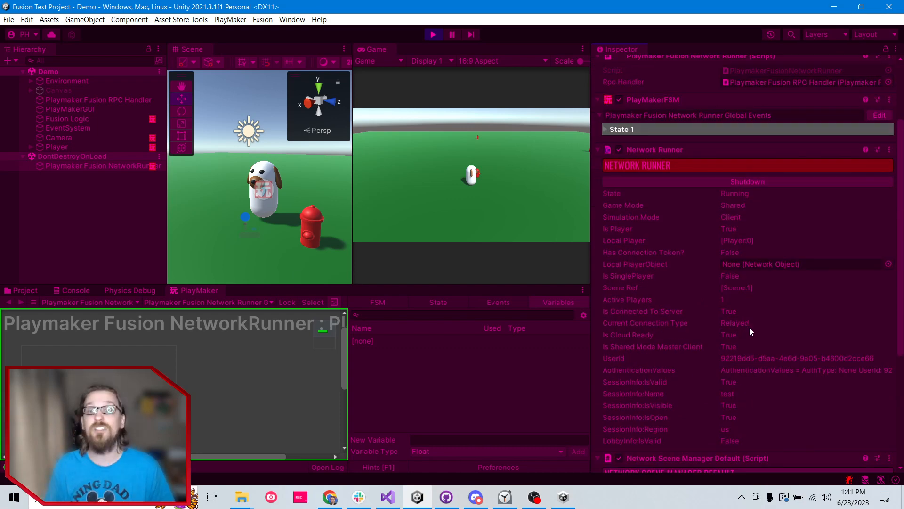
- Stop the running scene, narrow the Inspector, and make the PlayMaker panel slightly taller
{"action": "left_click", "coordinate": [434, 34]}
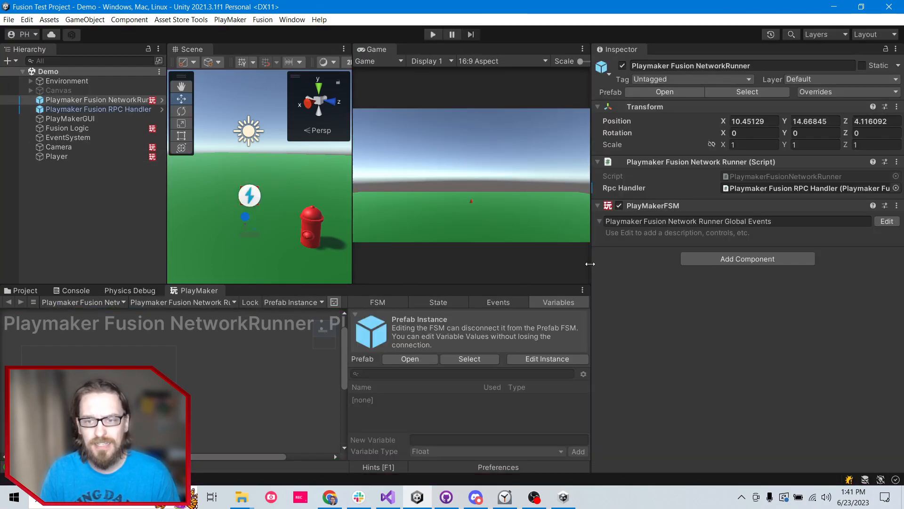
{"action": "left_click_drag", "start_coordinate": [591, 264], "coordinate": [677, 264]}
{"action": "left_click_drag", "start_coordinate": [327, 284], "coordinate": [327, 260]}
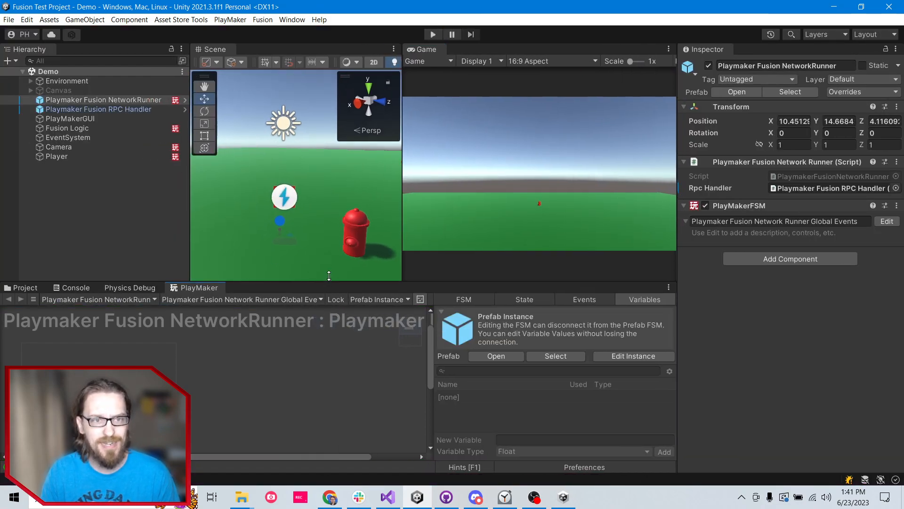
- Compare the components of the Playmaker Fusion NetworkRunner and Playmaker Fusion RPC Handler objects
{"action": "left_click", "coordinate": [80, 109]}
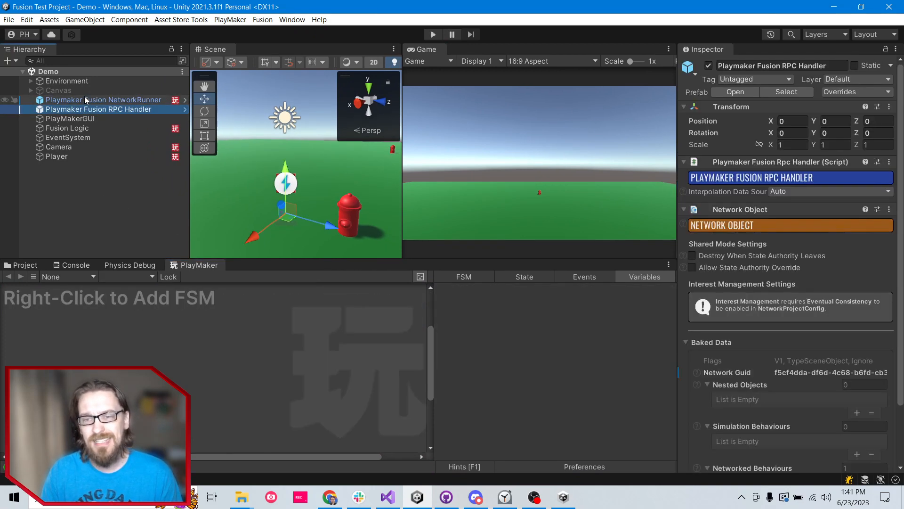
{"action": "left_click", "coordinate": [84, 98]}
{"action": "left_click", "coordinate": [89, 108]}
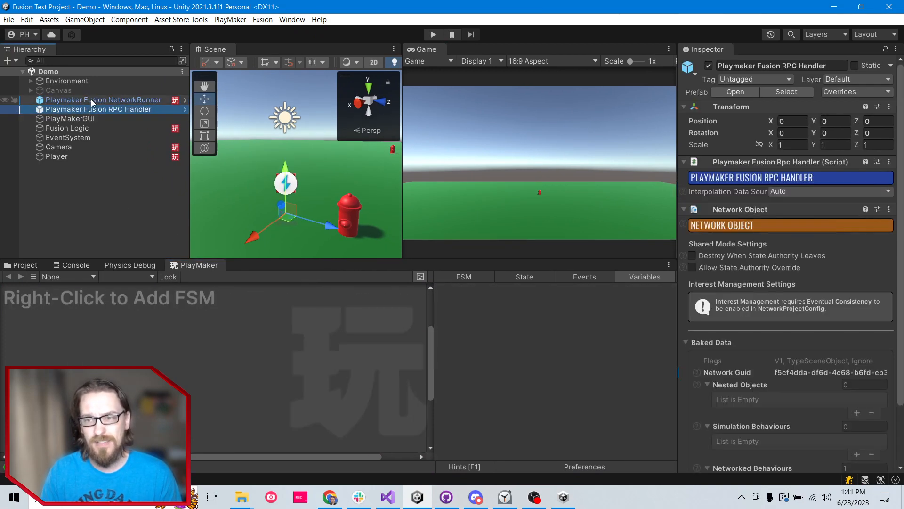
{"action": "left_click", "coordinate": [91, 99]}
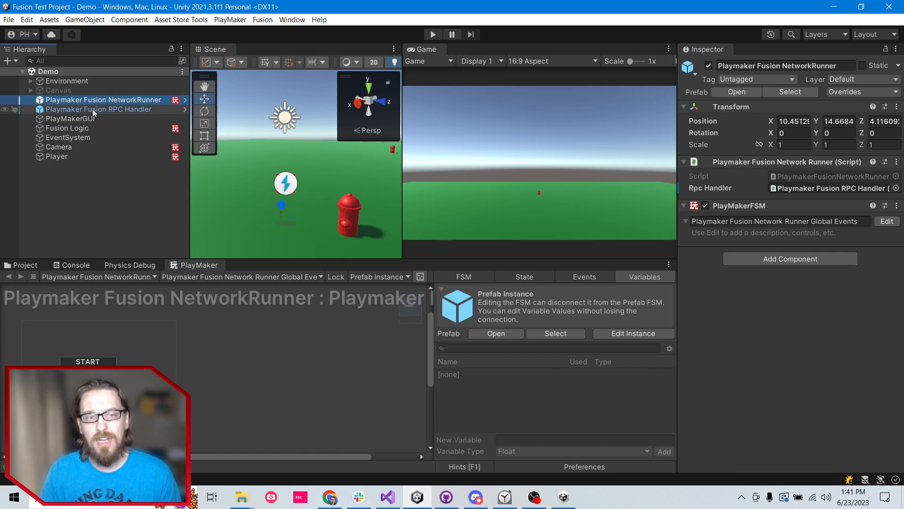
{"action": "left_click", "coordinate": [93, 109]}
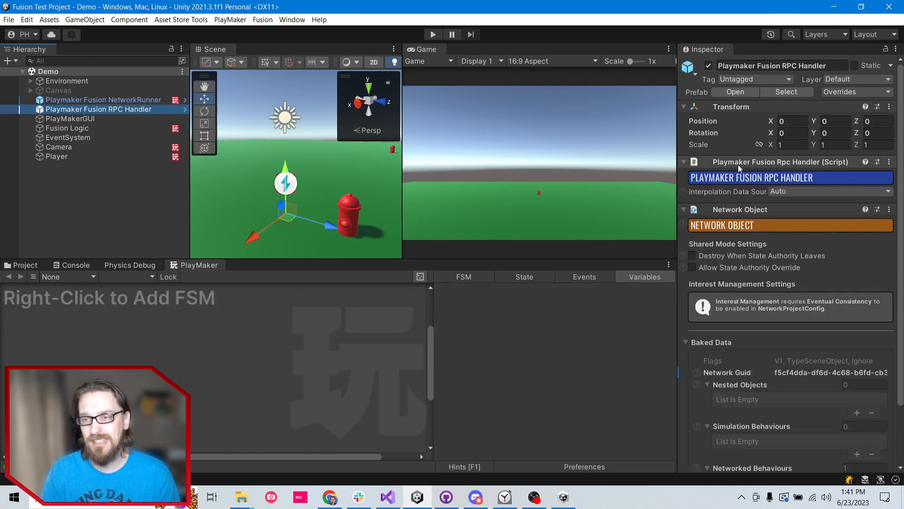
{"action": "left_click", "coordinate": [100, 101]}
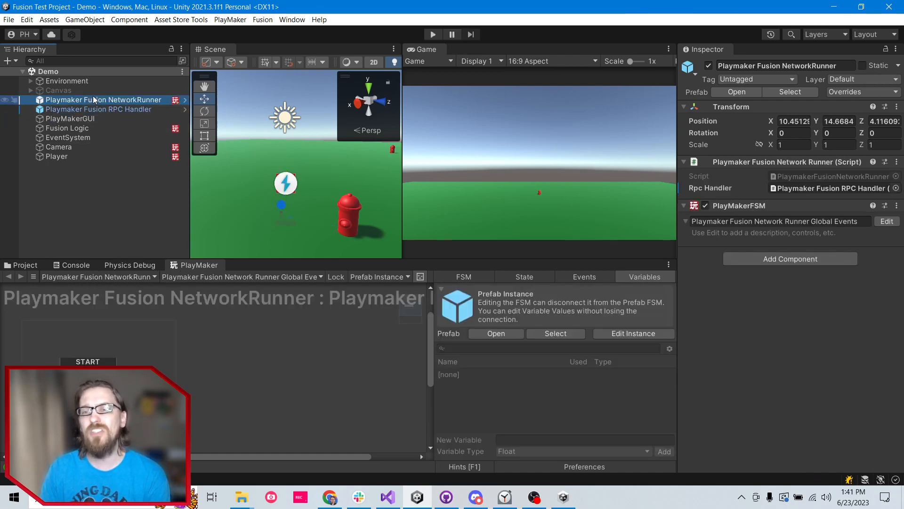
{"action": "left_click", "coordinate": [66, 110]}
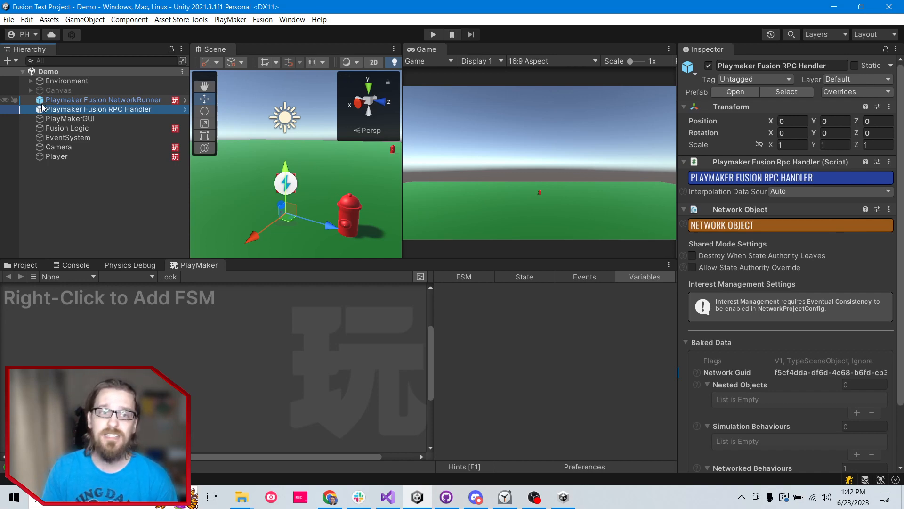
{"action": "left_click", "coordinate": [41, 103]}
{"action": "left_click", "coordinate": [43, 109]}
{"action": "left_click", "coordinate": [41, 103]}
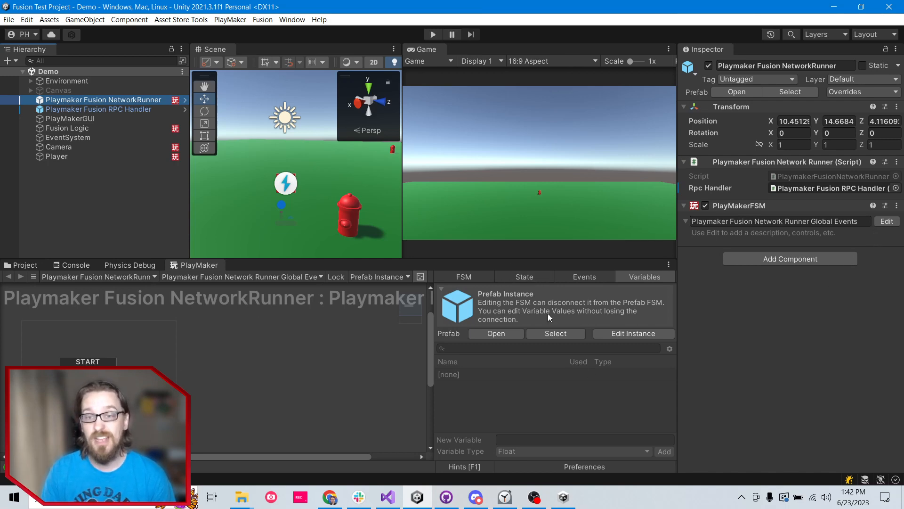
- Examine the full list of Fusion events in the NetworkRunner's Global Events FSM, temporarily enlarging the PlayMaker panel
{"action": "left_click", "coordinate": [575, 278]}
{"action": "left_click_drag", "start_coordinate": [527, 260], "coordinate": [527, 106]}
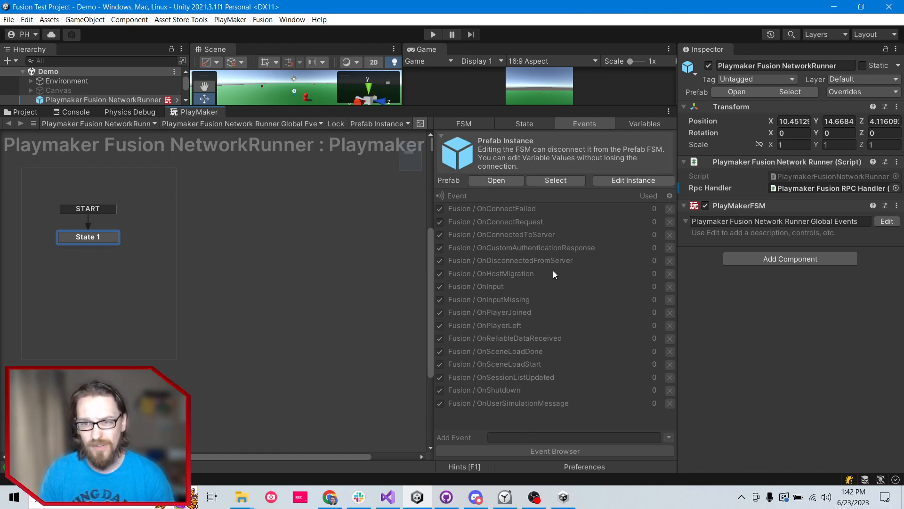
{"action": "left_click_drag", "start_coordinate": [513, 107], "coordinate": [513, 257]}
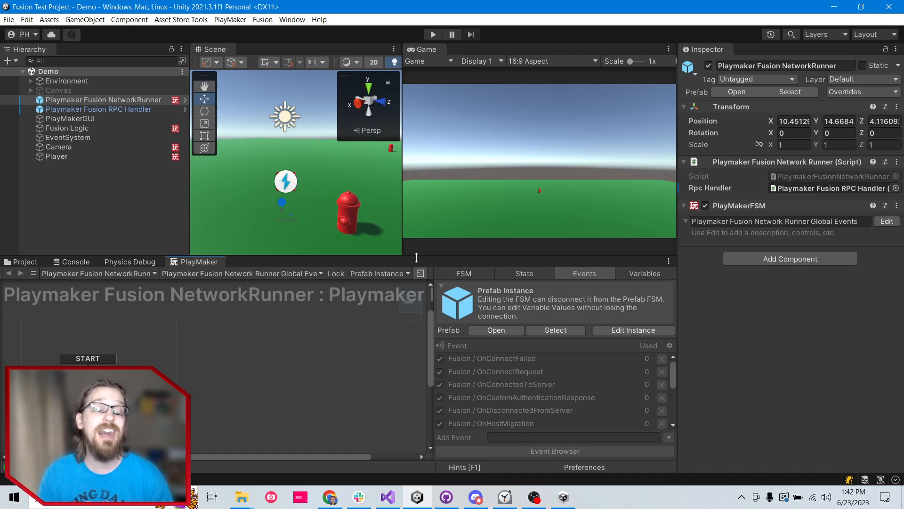
- Browse the Fusion category of actions available for State 1 of the NetworkRunner's Global Events FSM, with the PlayMaker panel made taller
{"action": "left_click_drag", "start_coordinate": [418, 257], "coordinate": [418, 235]}
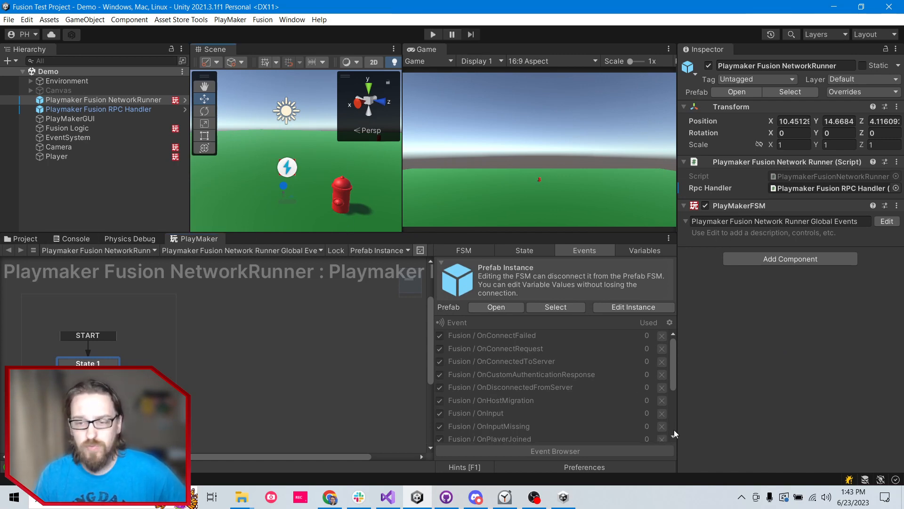
{"action": "left_click", "coordinate": [108, 362]}
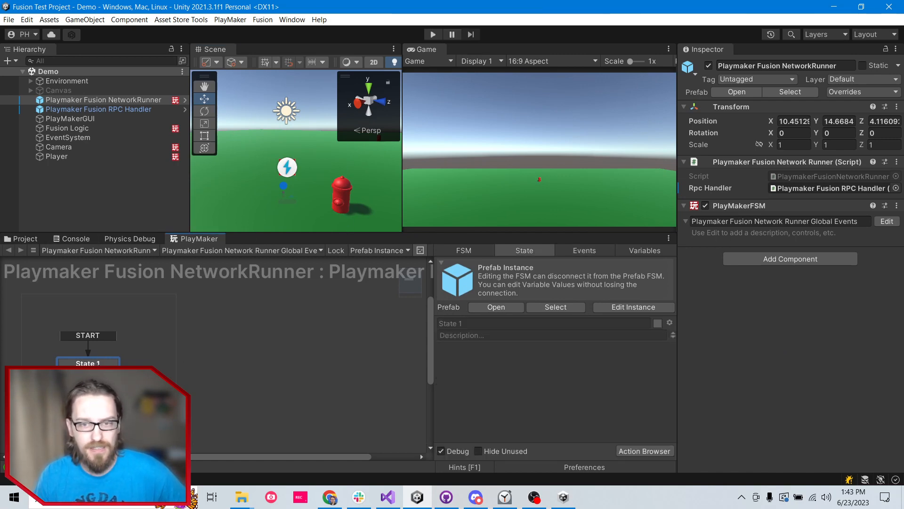
{"action": "left_click", "coordinate": [645, 451]}
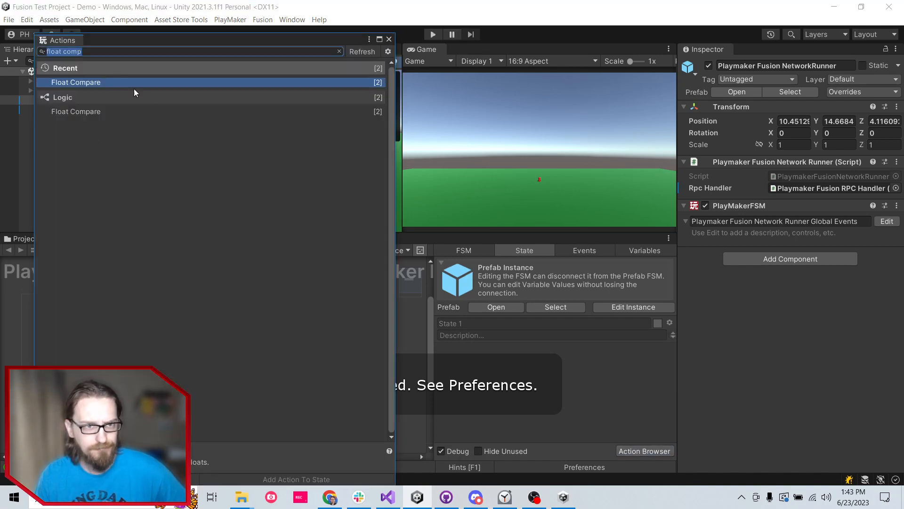
{"action": "left_click", "coordinate": [339, 52]}
{"action": "scroll", "coordinate": [236, 147], "scroll_direction": "down", "scroll_amount": 5}
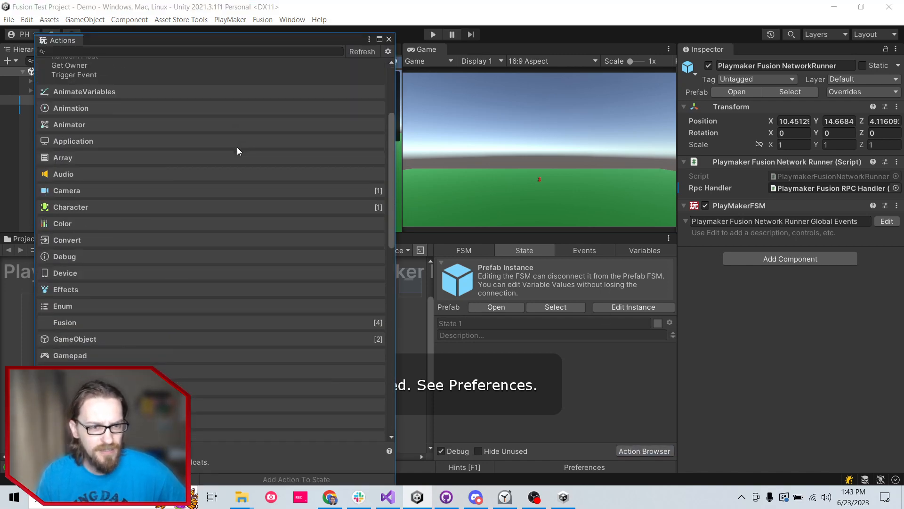
{"action": "left_click", "coordinate": [79, 288]}
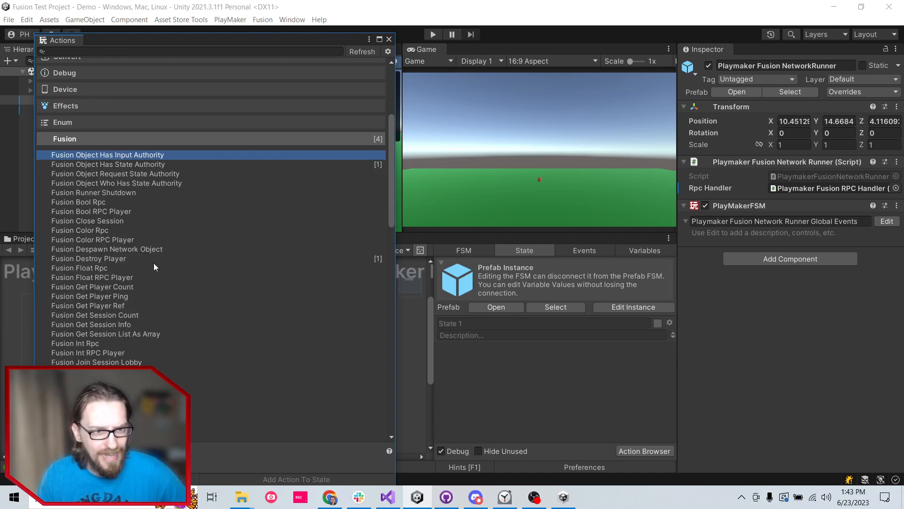
{"action": "scroll", "coordinate": [154, 263], "scroll_direction": "down", "scroll_amount": 3}
{"action": "scroll", "coordinate": [154, 264], "scroll_direction": "down", "scroll_amount": 3}
{"action": "scroll", "coordinate": [153, 264], "scroll_direction": "up", "scroll_amount": 5}
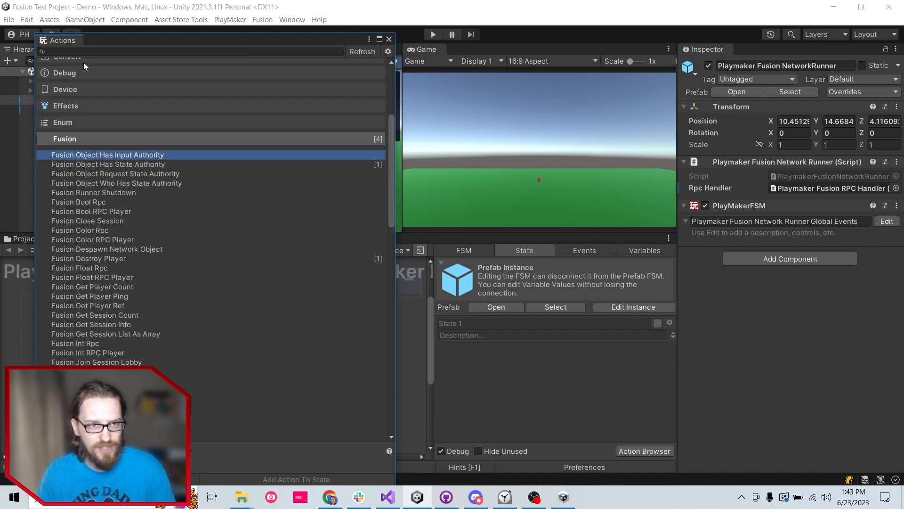
- Search the actions for "rpc" and try to add Fusion Multi Type Rpc to State 1 of the NetworkRunner's FSM
{"action": "left_click", "coordinate": [89, 51]}
{"action": "type", "text": "rpc"}
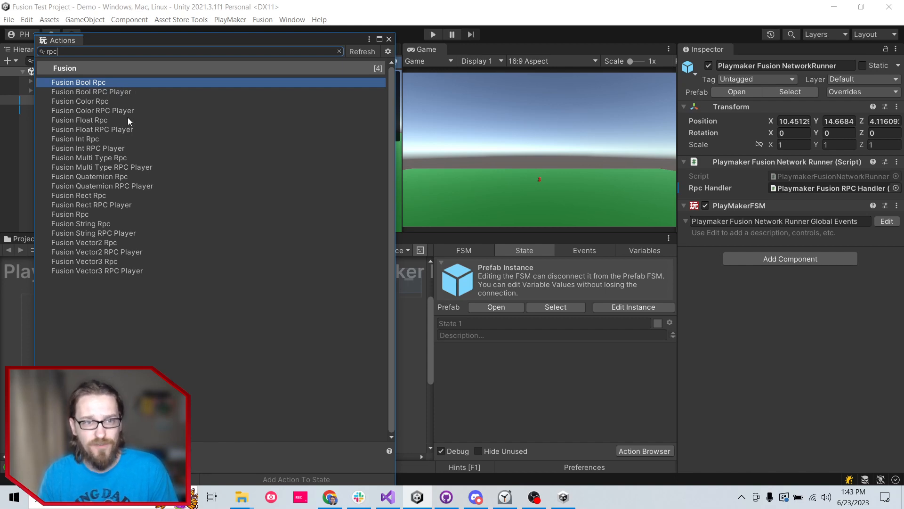
{"action": "double_click", "coordinate": [111, 157]}
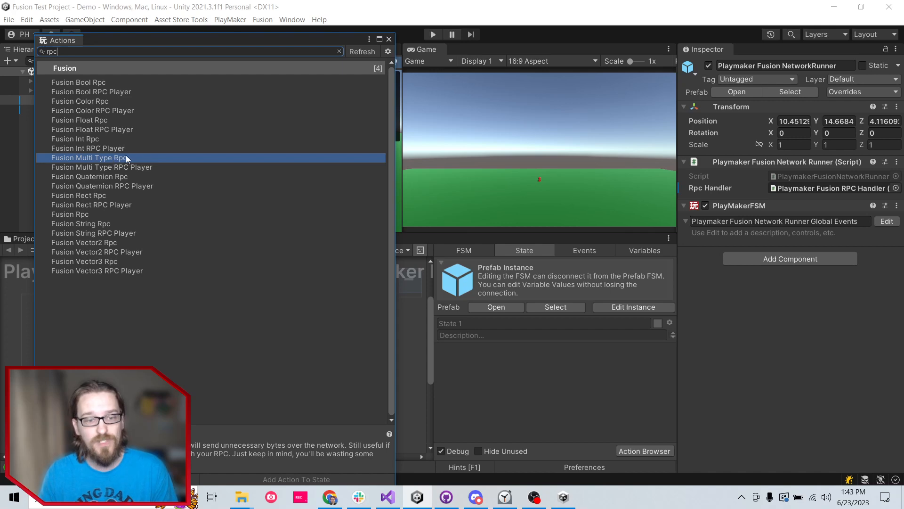
{"action": "left_click", "coordinate": [528, 268]}
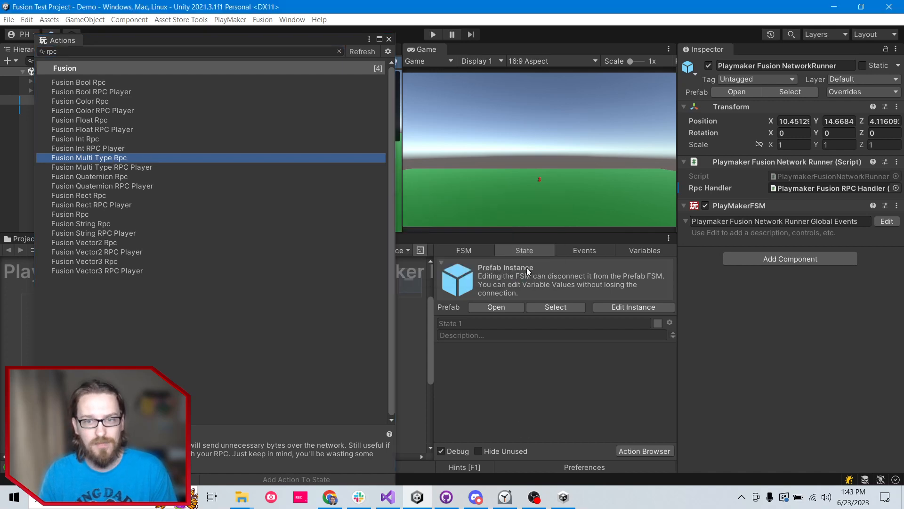
- Create an empty GameObject named test in the Demo scene and add an FSM to it
{"action": "left_click_drag", "start_coordinate": [193, 44], "coordinate": [402, 72]}
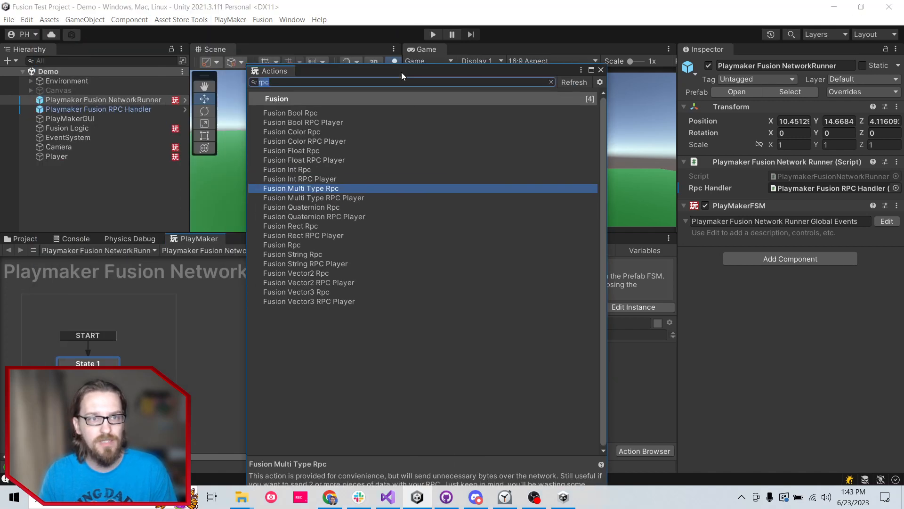
{"action": "left_click", "coordinate": [63, 157]}
{"action": "right_click", "coordinate": [60, 176]}
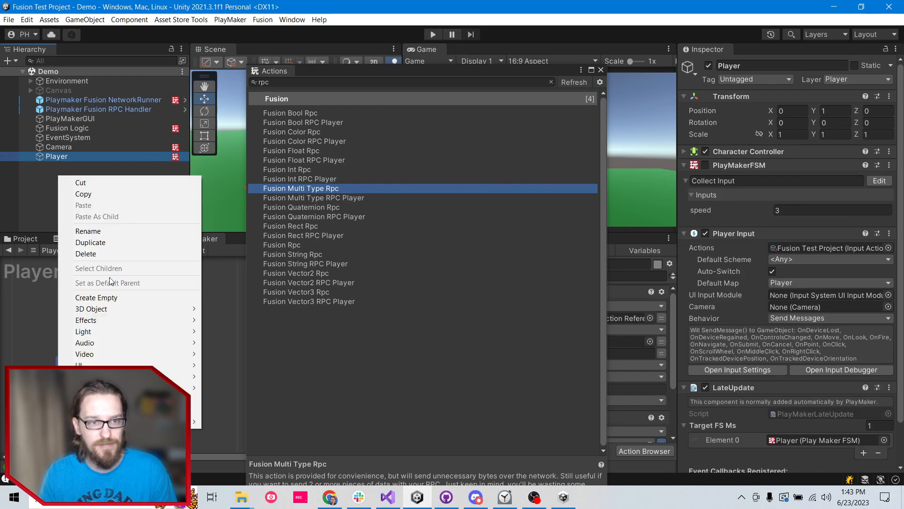
{"action": "left_click", "coordinate": [109, 299]}
{"action": "type", "text": "test"}
{"action": "key", "text": "Return"}
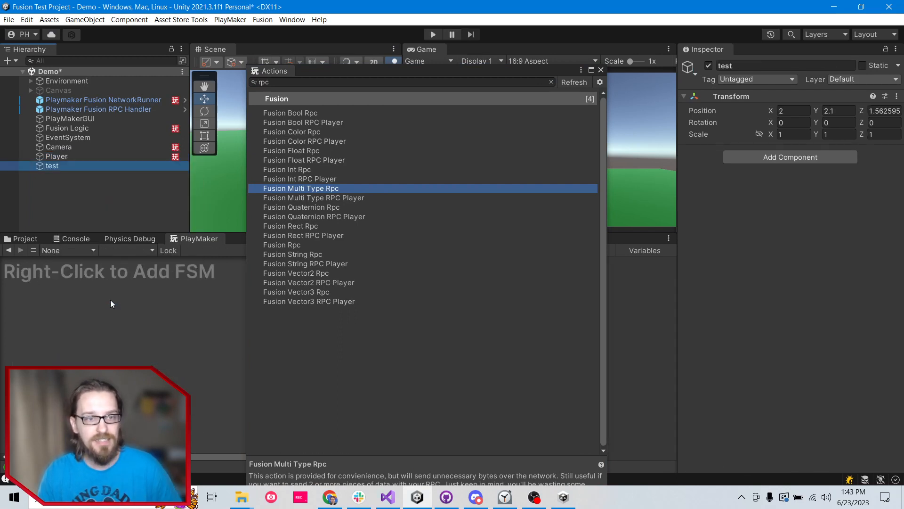
{"action": "right_click", "coordinate": [110, 299]}
{"action": "left_click", "coordinate": [129, 306]}
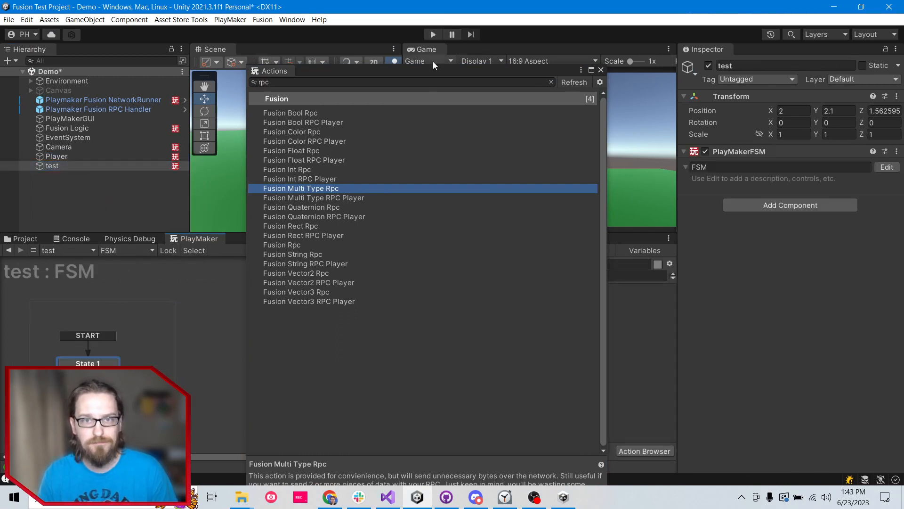
- Add the Fusion Multi Type Rpc action to State 1 of the test FSM and enlarge the PlayMaker panel to show all its fields
{"action": "left_click_drag", "start_coordinate": [434, 72], "coordinate": [262, 61]}
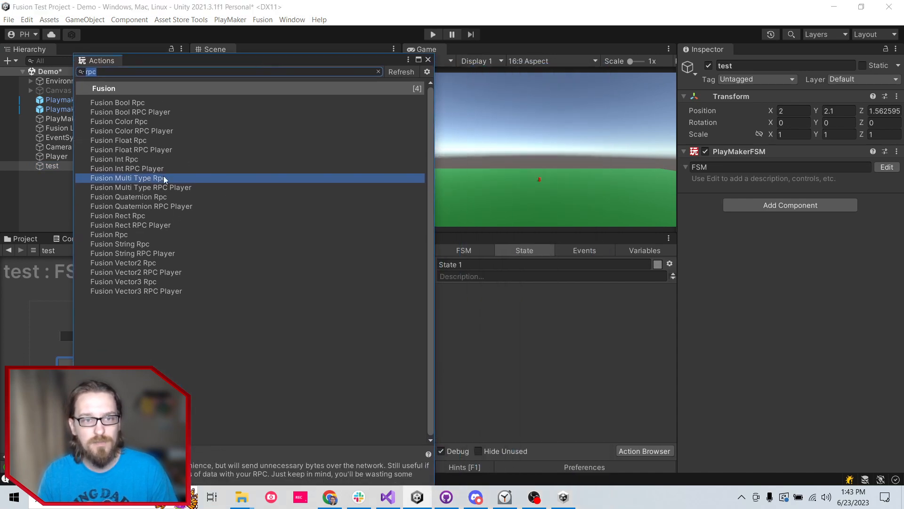
{"action": "left_click_drag", "start_coordinate": [164, 179], "coordinate": [507, 315]}
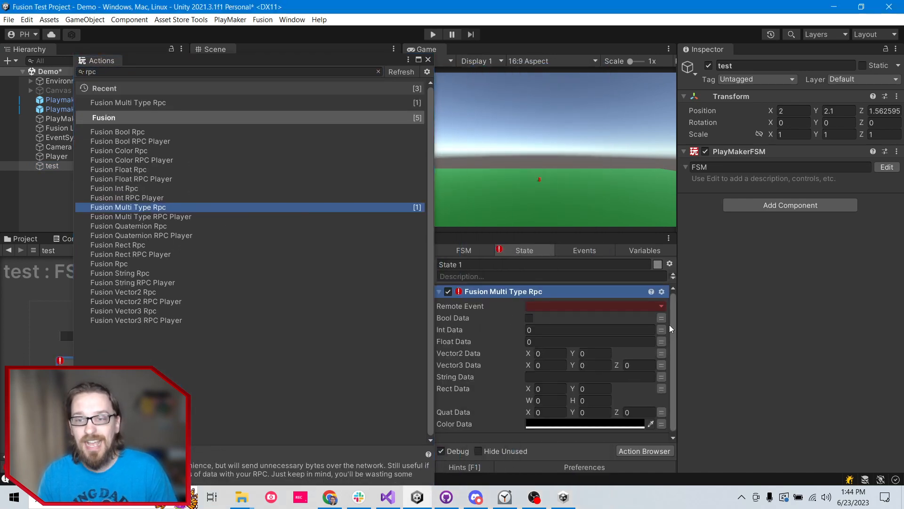
{"action": "scroll", "coordinate": [673, 324], "scroll_direction": "down", "scroll_amount": 1}
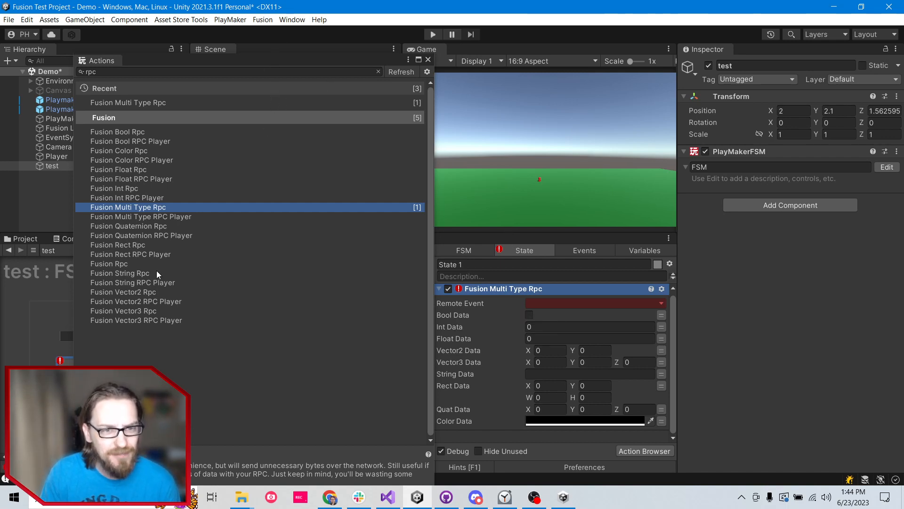
{"action": "left_click_drag", "start_coordinate": [273, 62], "coordinate": [220, 42]}
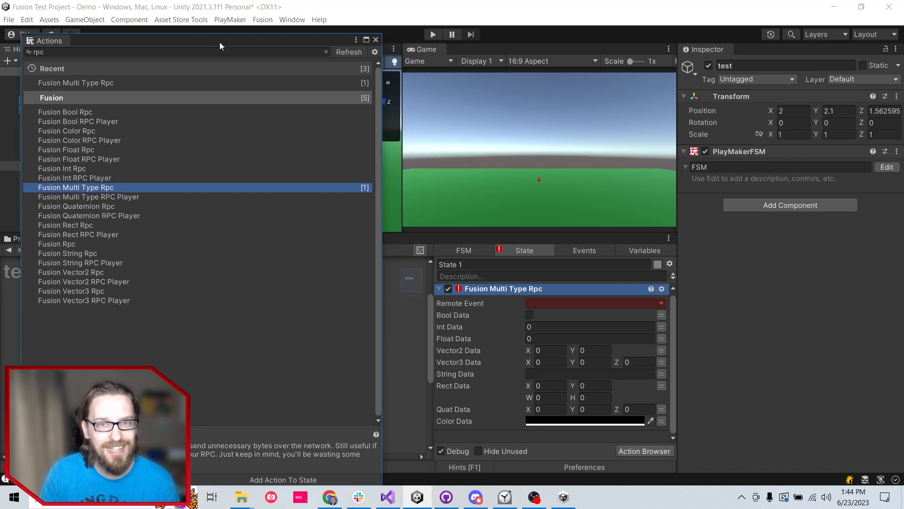
{"action": "left_click_drag", "start_coordinate": [486, 233], "coordinate": [490, 104]}
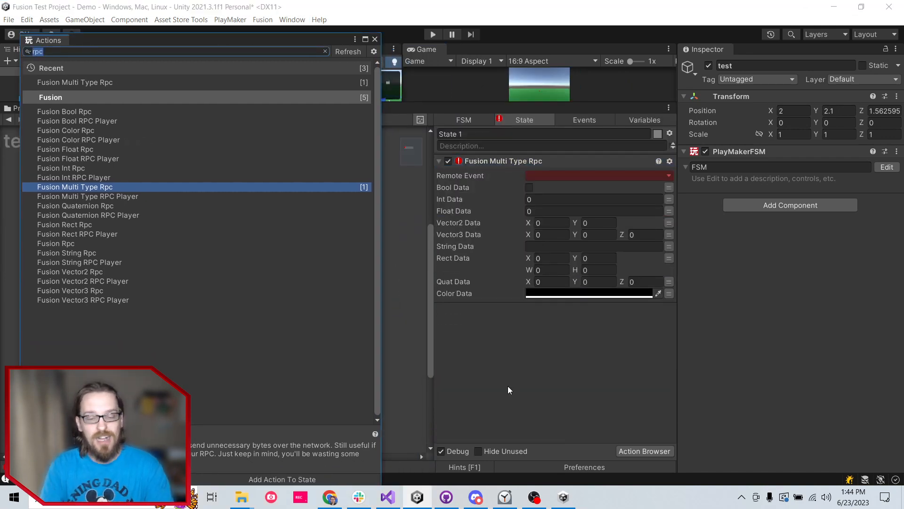
- Search the available actions for "event data" and for "properties"
{"action": "type", "text": "event pr"}
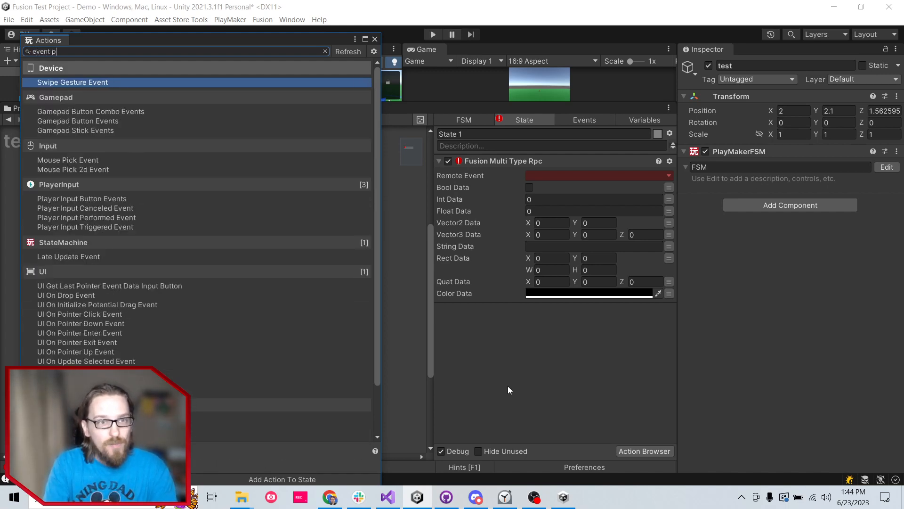
{"action": "key", "text": "BackSpace"}
{"action": "key", "text": "BackSpace"}
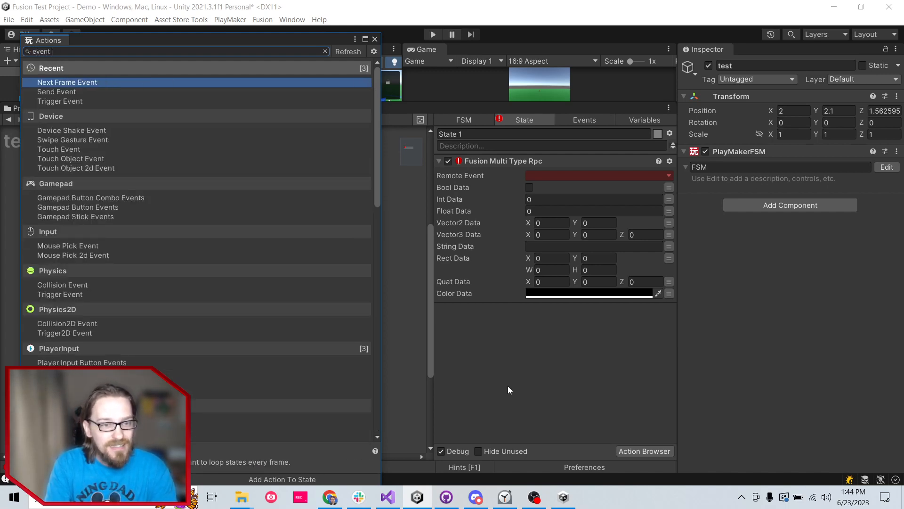
{"action": "type", "text": "data"}
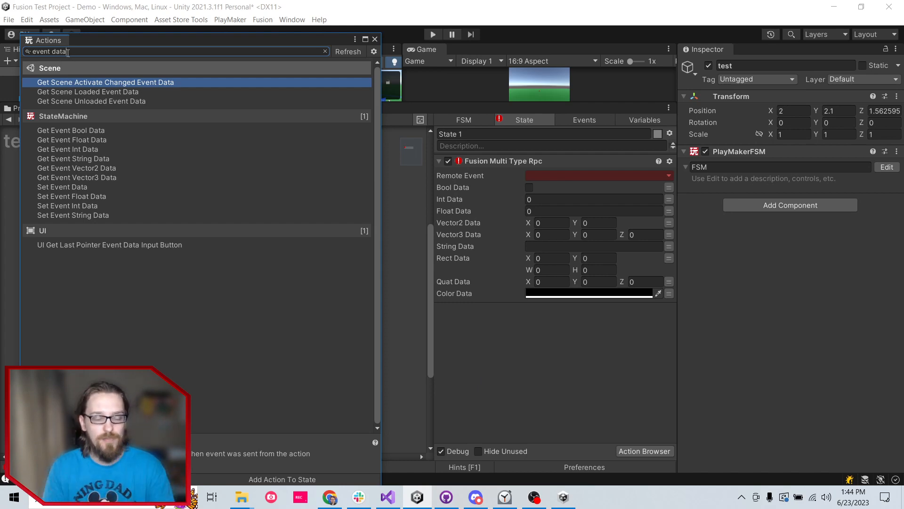
{"action": "key", "text": "ctrl+a"}
{"action": "type", "text": "properties"}
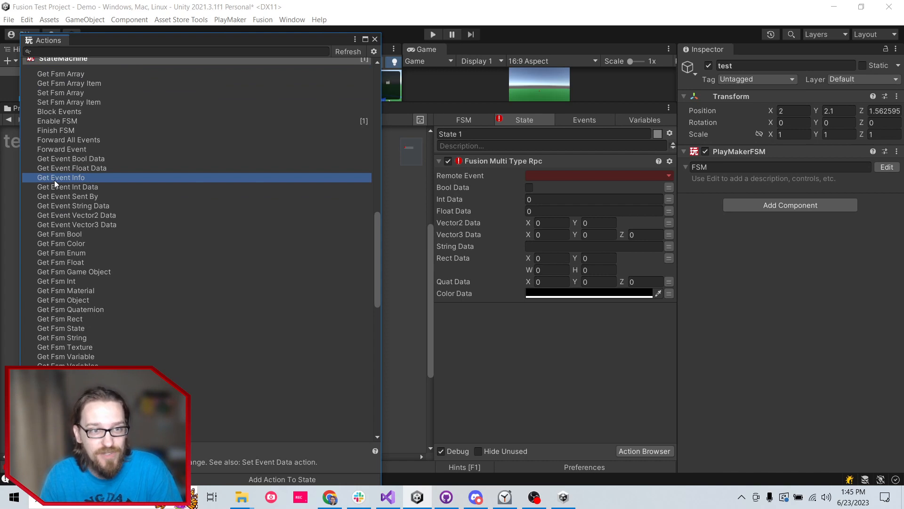
- Add the Get Event Info action below Fusion Multi Type Rpc in State 1 and compare the data fields of both
{"action": "left_click_drag", "start_coordinate": [55, 184], "coordinate": [494, 337]}
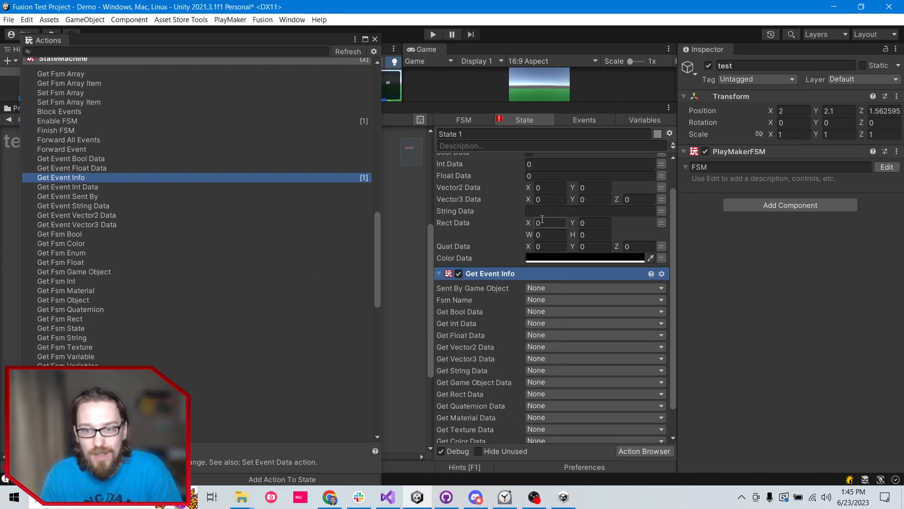
{"action": "scroll", "coordinate": [542, 219], "scroll_direction": "up", "scroll_amount": 2}
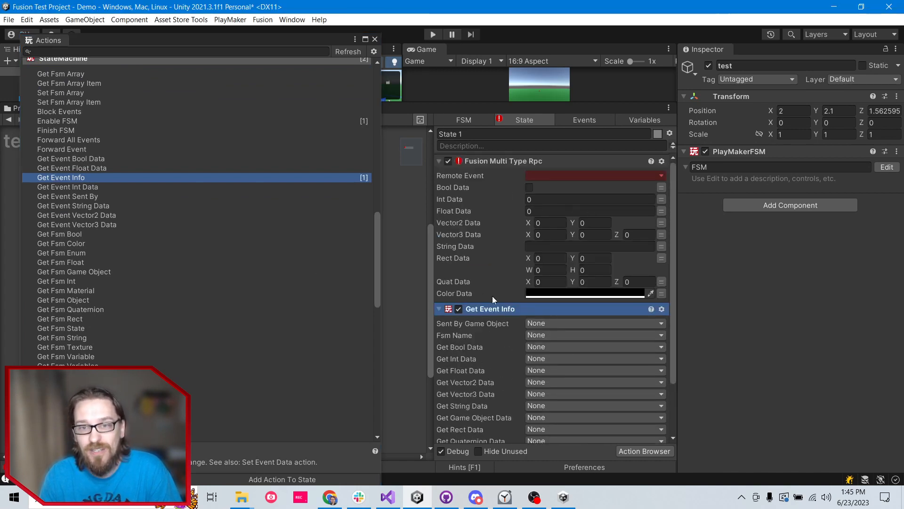
{"action": "scroll", "coordinate": [561, 233], "scroll_direction": "down", "scroll_amount": 2}
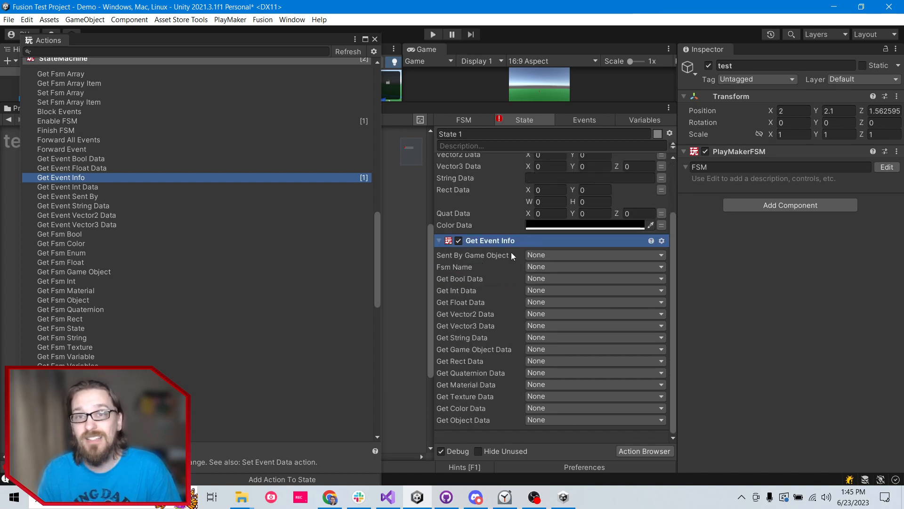
- Close the action list and remove Get Event Info from State 1 of the test FSM
{"action": "left_click", "coordinate": [375, 39]}
{"action": "scroll", "coordinate": [526, 226], "scroll_direction": "up", "scroll_amount": 2}
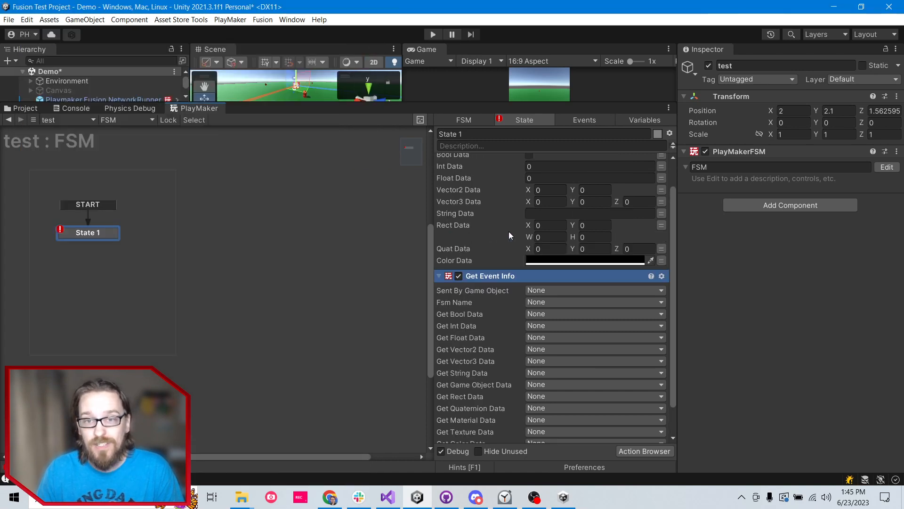
{"action": "right_click", "coordinate": [531, 306]}
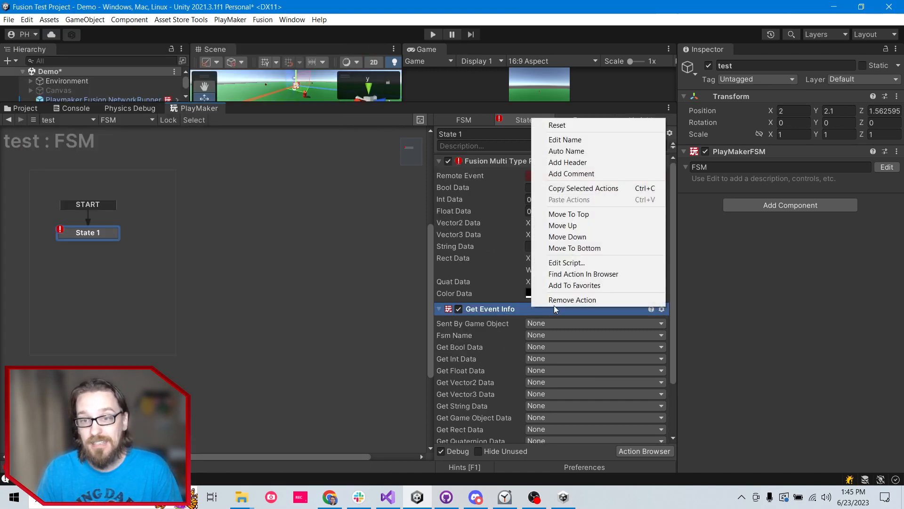
{"action": "left_click", "coordinate": [558, 301]}
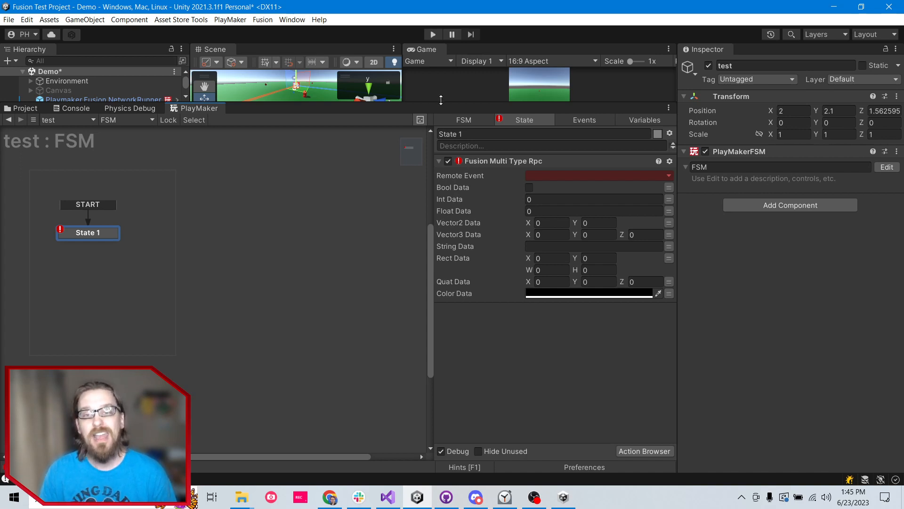
- Reduce the height of the PlayMaker panel and delete the test GameObject from the Demo scene
{"action": "left_click_drag", "start_coordinate": [441, 103], "coordinate": [438, 236]}
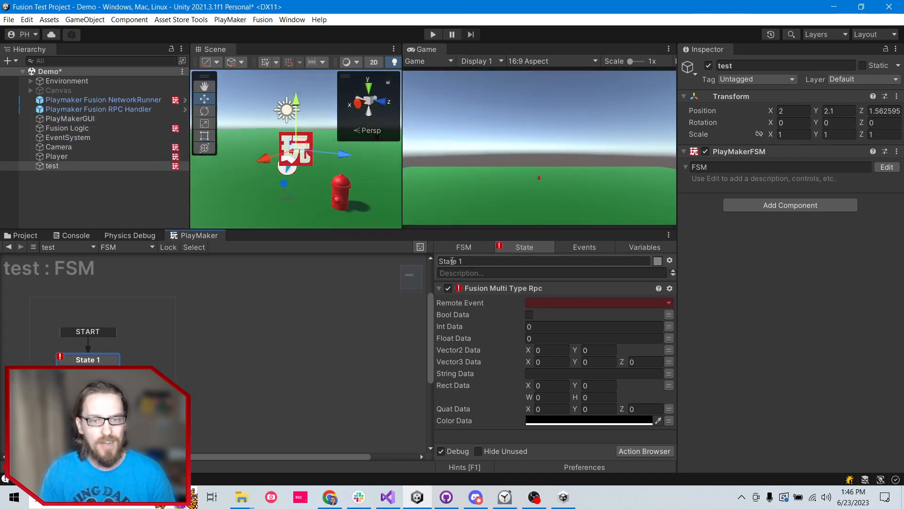
{"action": "left_click", "coordinate": [61, 167]}
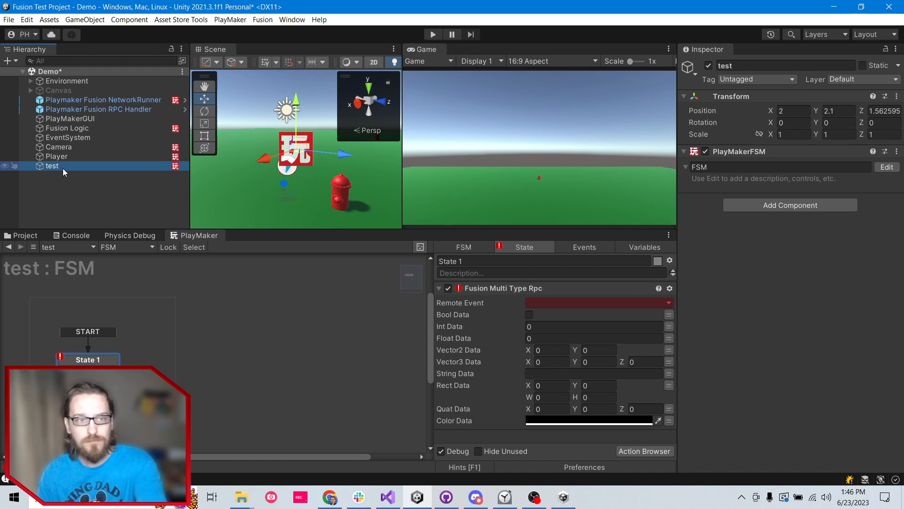
{"action": "key", "text": "Delete"}
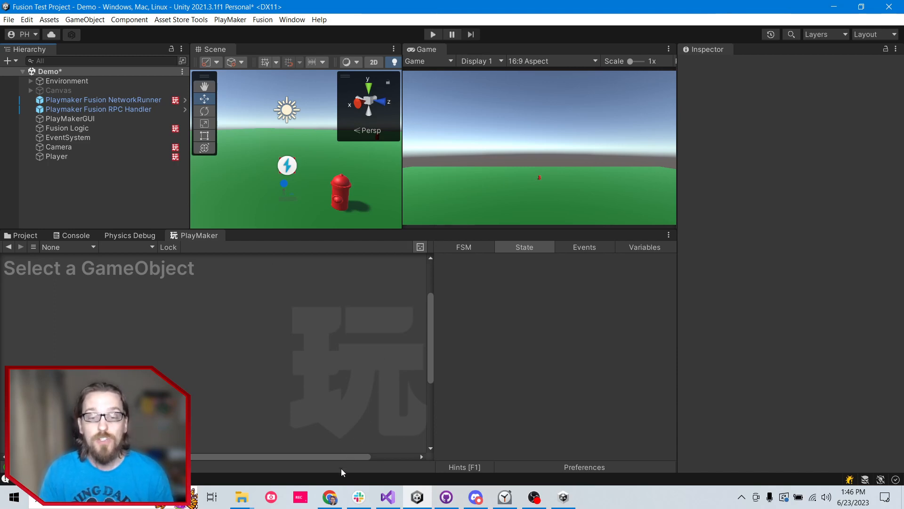
- Switch to Chrome, start a new application on the Photon dashboard and set its Photon SDK to Fusion
{"action": "left_click", "coordinate": [337, 497]}
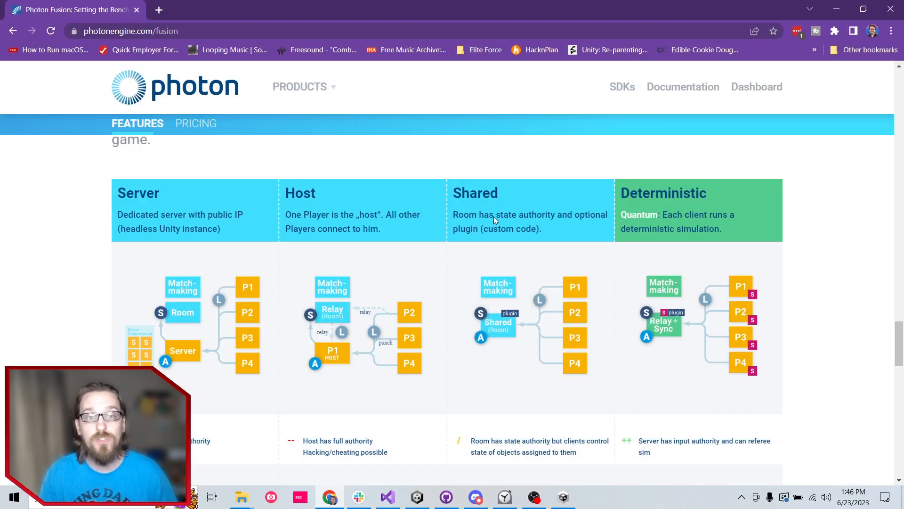
{"action": "left_click", "coordinate": [775, 89]}
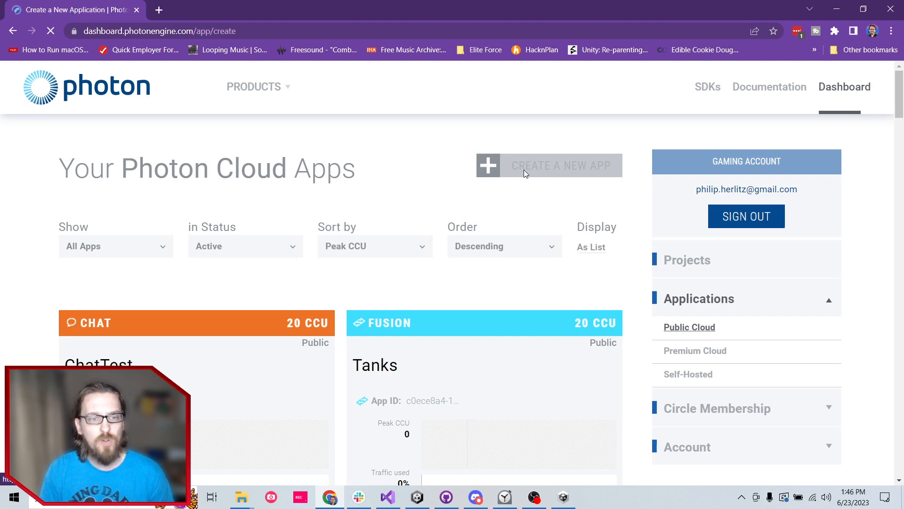
{"action": "scroll", "coordinate": [173, 282], "scroll_direction": "down", "scroll_amount": 5}
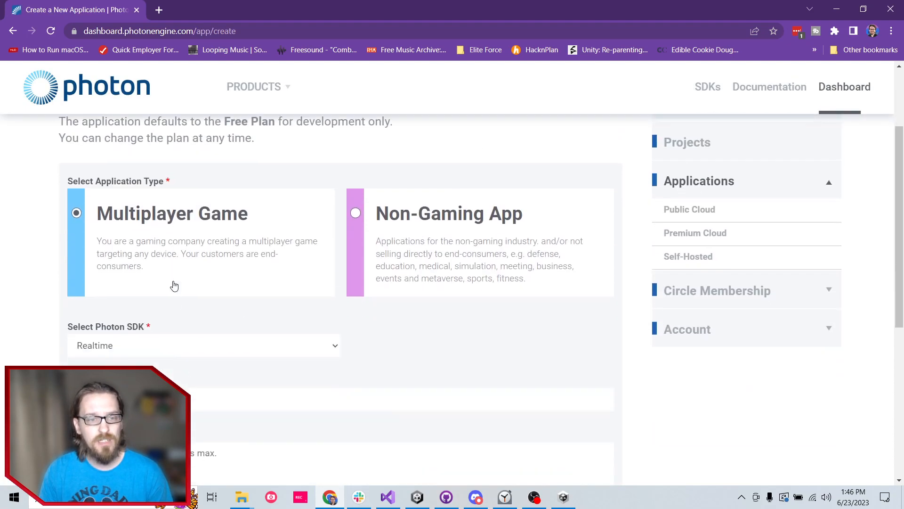
{"action": "left_click", "coordinate": [174, 228]}
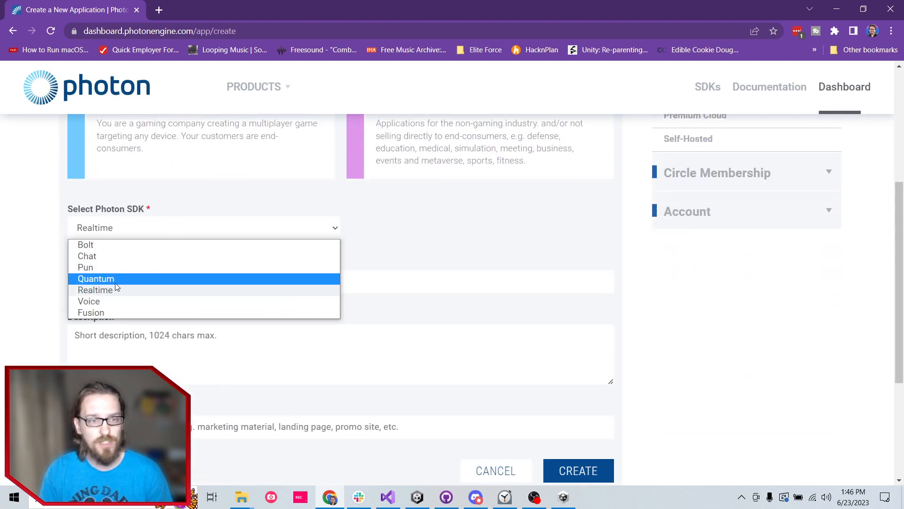
{"action": "left_click", "coordinate": [106, 313]}
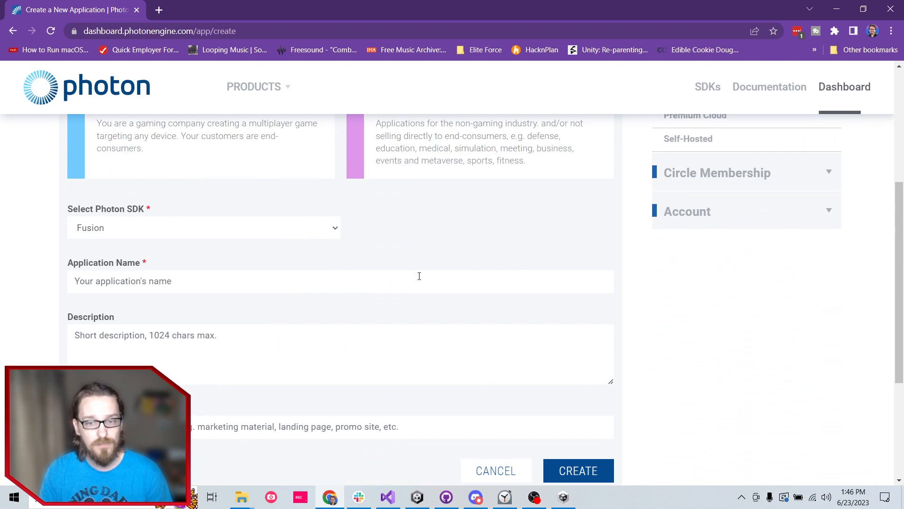
- Name the application "My Demo Fusion App", try to create it and check the top of the form for the result
{"action": "scroll", "coordinate": [287, 198], "scroll_direction": "down", "scroll_amount": 3}
{"action": "left_click", "coordinate": [267, 162]}
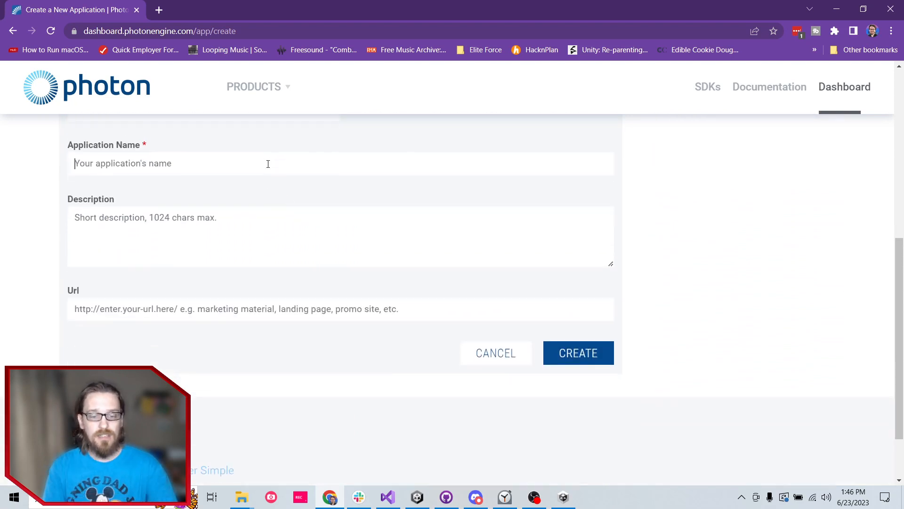
{"action": "type", "text": "My Dem"}
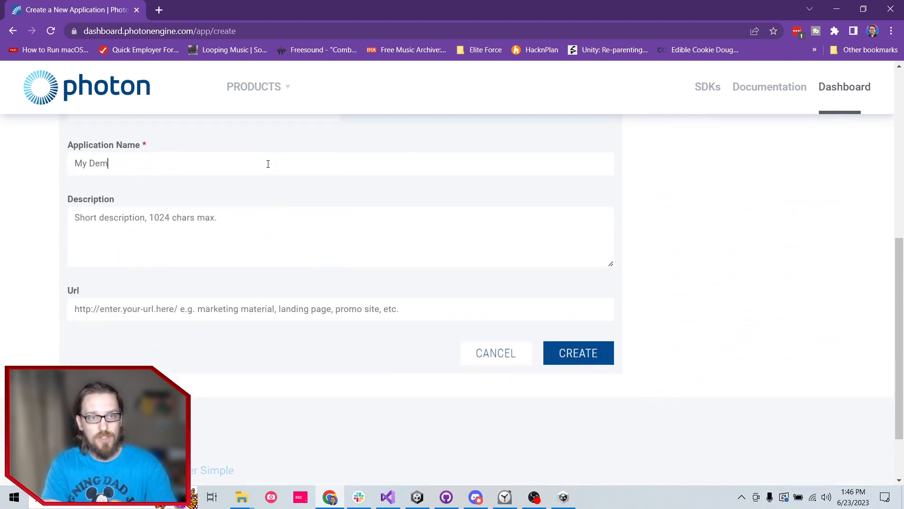
{"action": "type", "text": "o Fusion App"}
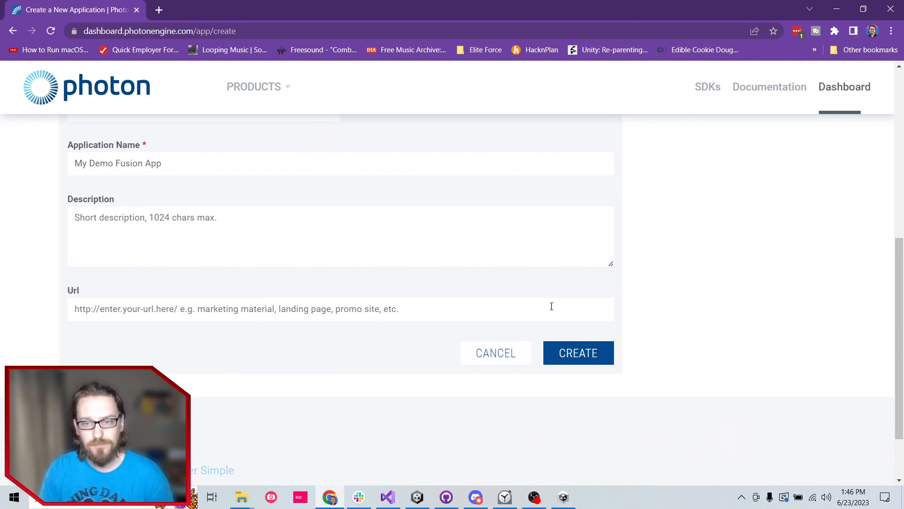
{"action": "left_click", "coordinate": [572, 346]}
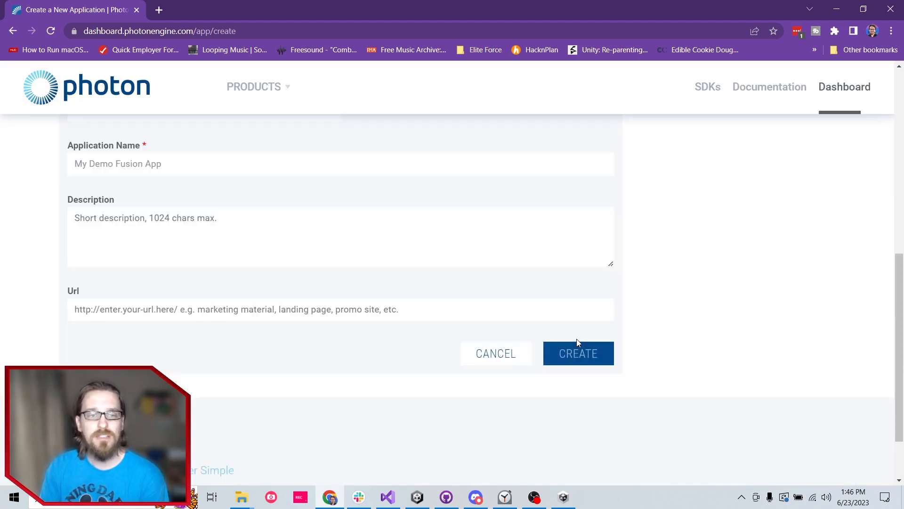
{"action": "scroll", "coordinate": [672, 301], "scroll_direction": "up", "scroll_amount": 1}
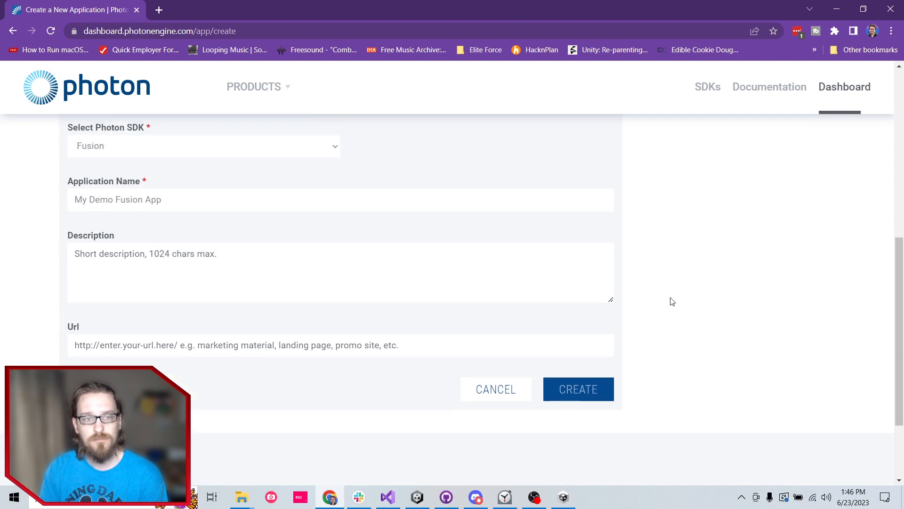
{"action": "scroll", "coordinate": [672, 301], "scroll_direction": "up", "scroll_amount": 4}
{"action": "scroll", "coordinate": [320, 276], "scroll_direction": "up", "scroll_amount": 1}
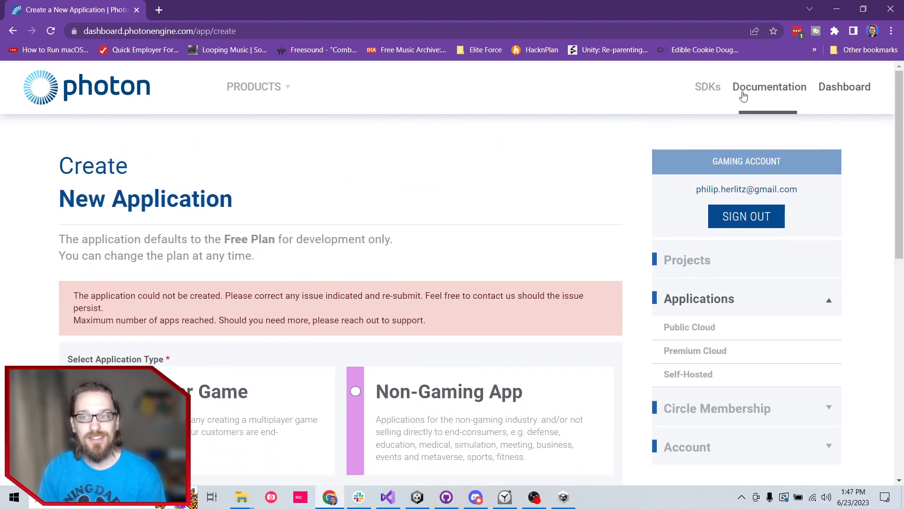
- Return to the Photon Cloud app list and reveal the App ID of the Superhero Sandbox Fusion app
{"action": "left_click", "coordinate": [769, 89]}
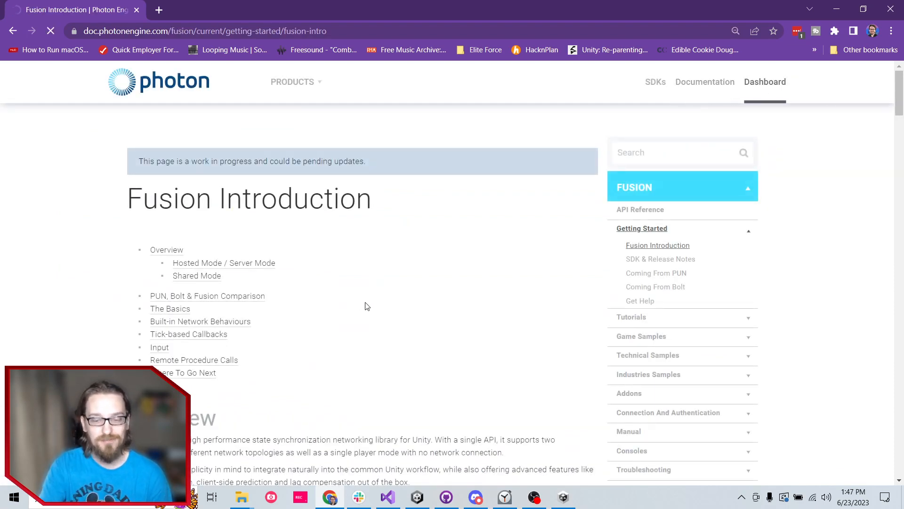
{"action": "scroll", "coordinate": [346, 297], "scroll_direction": "down", "scroll_amount": 1}
{"action": "scroll", "coordinate": [342, 293], "scroll_direction": "down", "scroll_amount": 5}
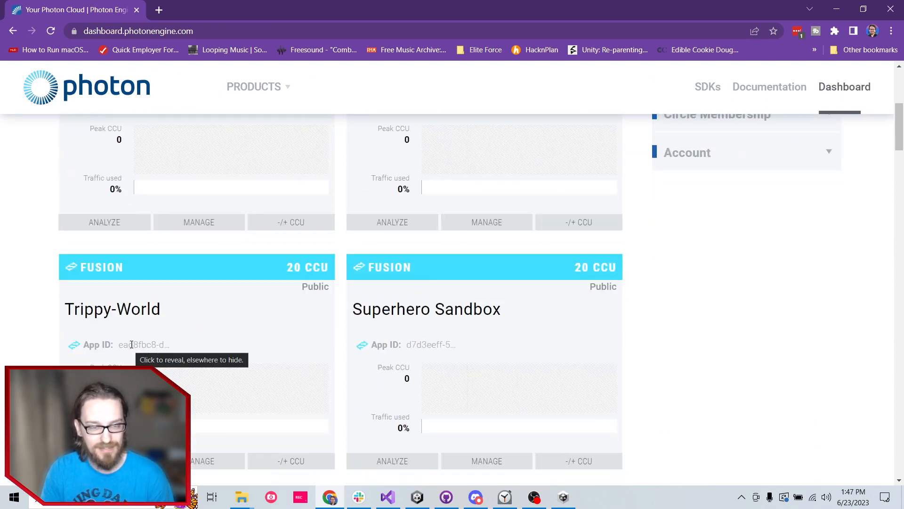
{"action": "left_click", "coordinate": [427, 345]}
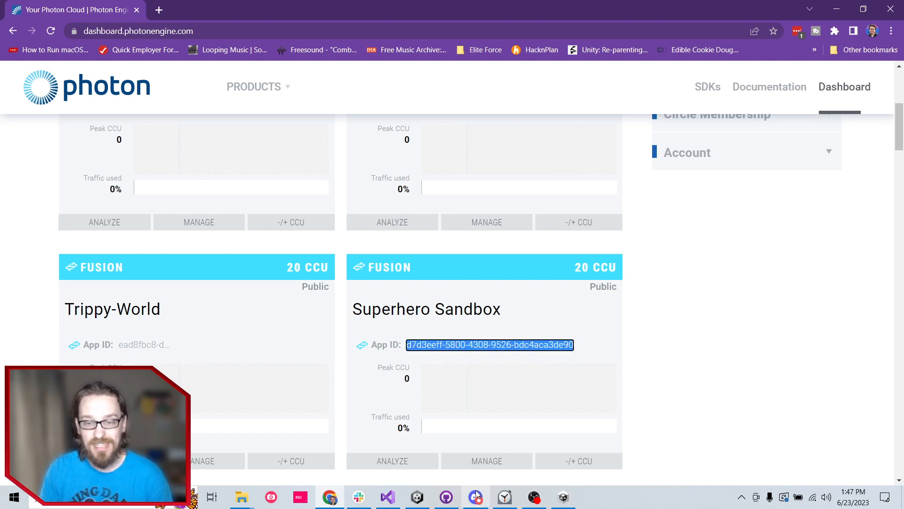
- Switch to Unity and open the Photon Fusion Hub
{"action": "left_click", "coordinate": [418, 496]}
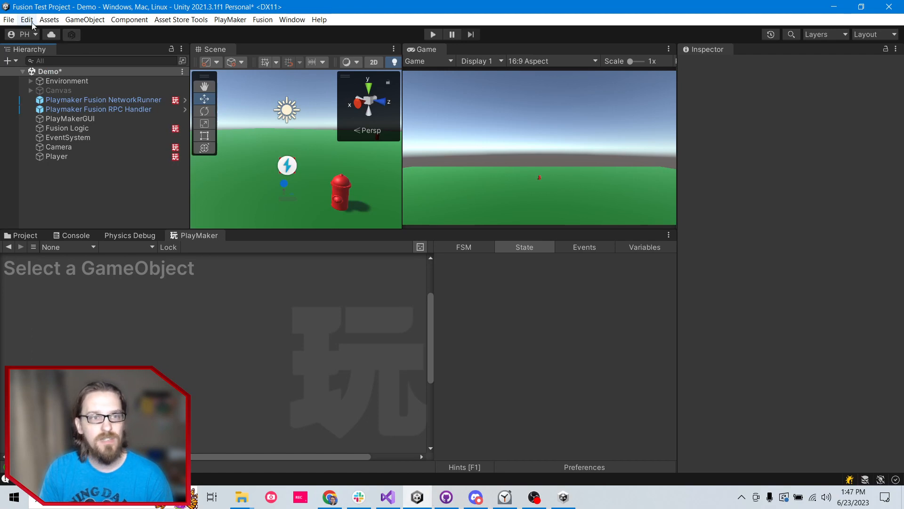
{"action": "left_click", "coordinate": [262, 20]}
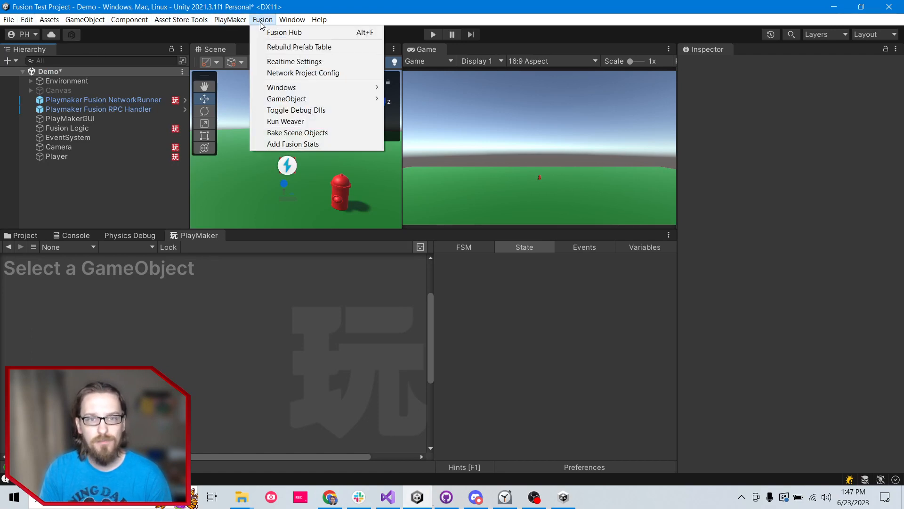
{"action": "left_click", "coordinate": [271, 33]}
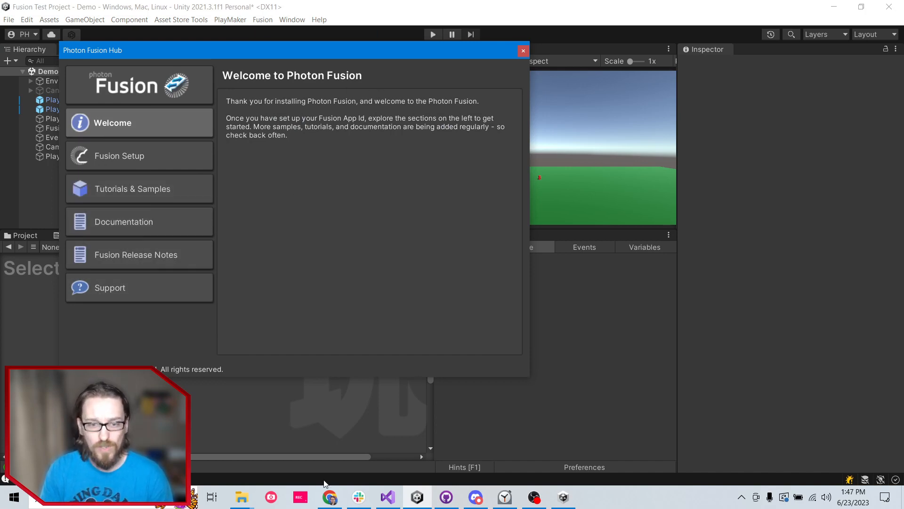
- Switch to Chrome and open the Fusion SDK download page from Photon's list of Fusion SDKs
{"action": "left_click", "coordinate": [330, 498]}
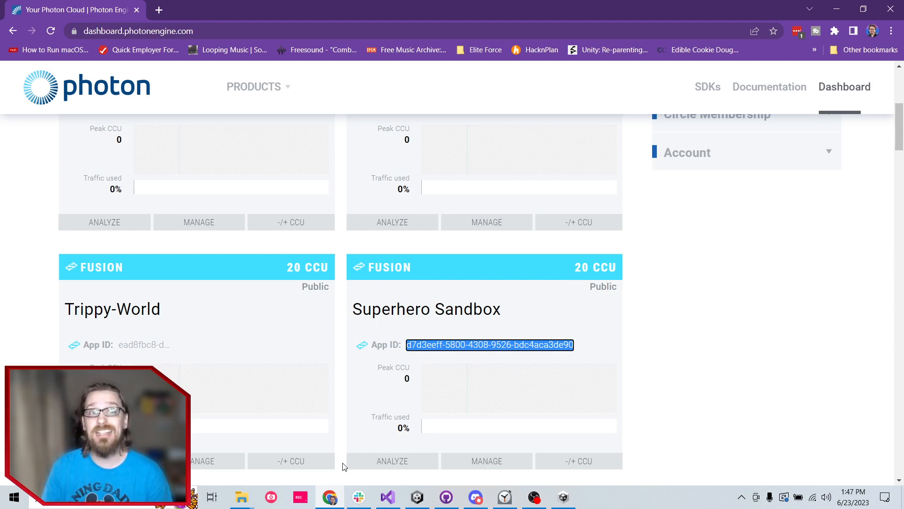
{"action": "left_click", "coordinate": [710, 88]}
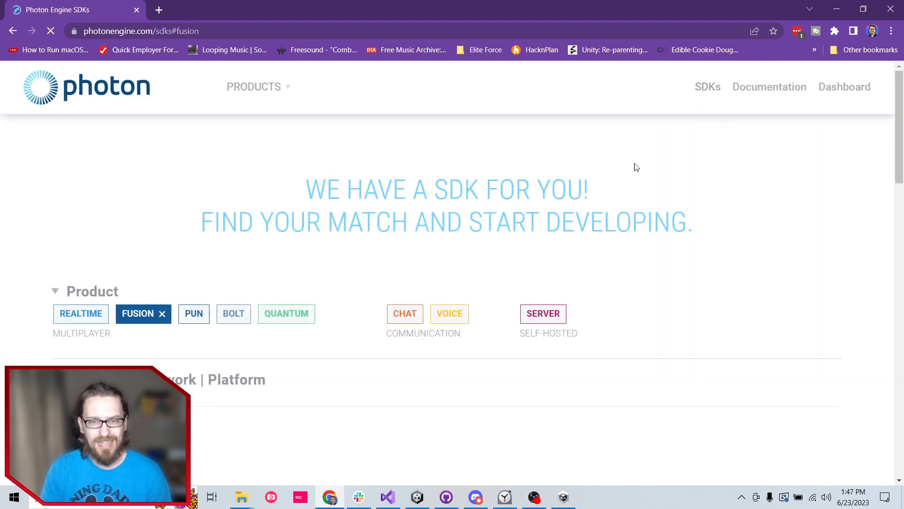
{"action": "scroll", "coordinate": [636, 168], "scroll_direction": "down", "scroll_amount": 2}
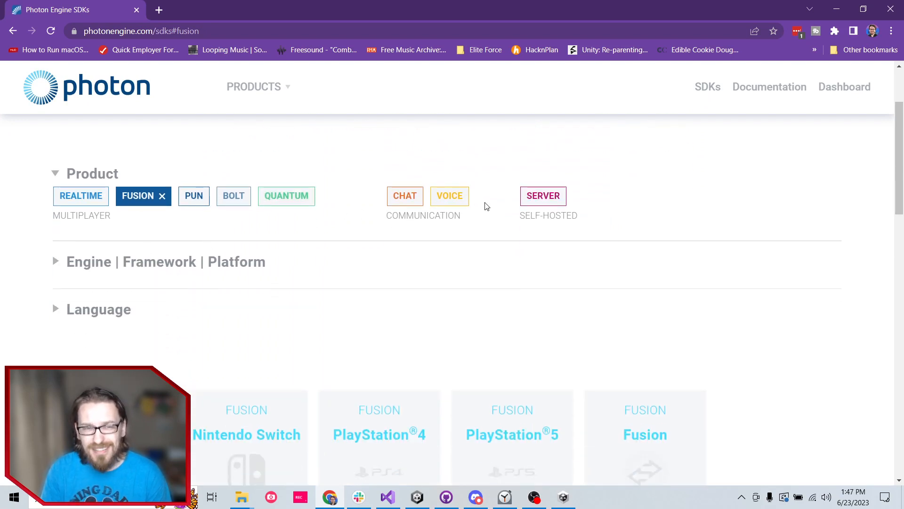
{"action": "scroll", "coordinate": [486, 207], "scroll_direction": "down", "scroll_amount": 5}
{"action": "scroll", "coordinate": [487, 205], "scroll_direction": "up", "scroll_amount": 3}
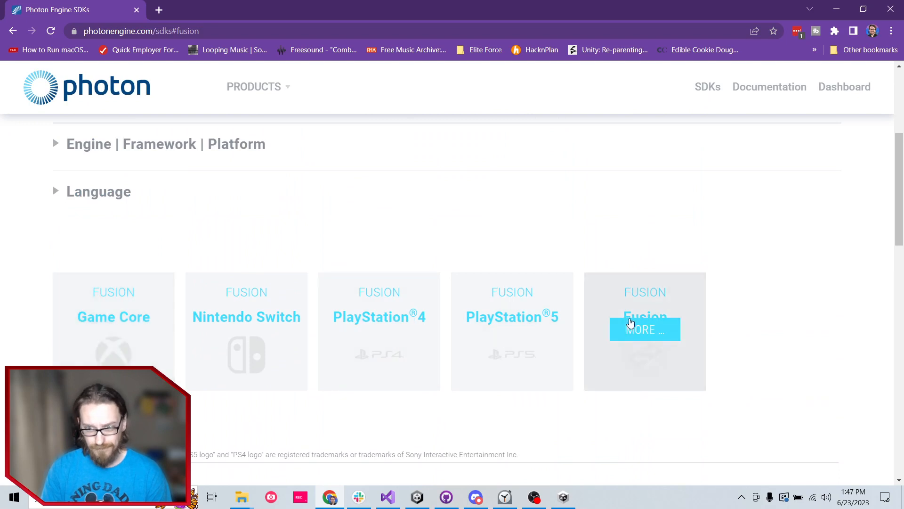
{"action": "left_click", "coordinate": [649, 329]}
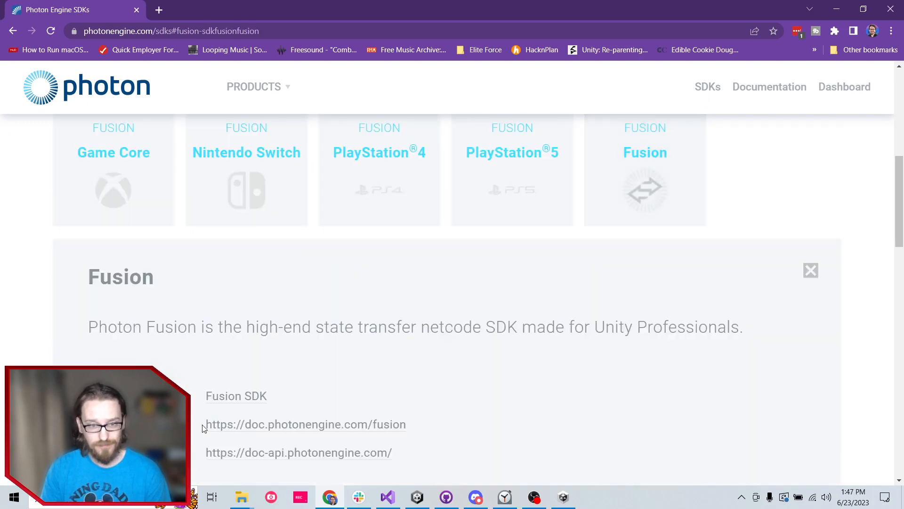
{"action": "left_click", "coordinate": [225, 397]}
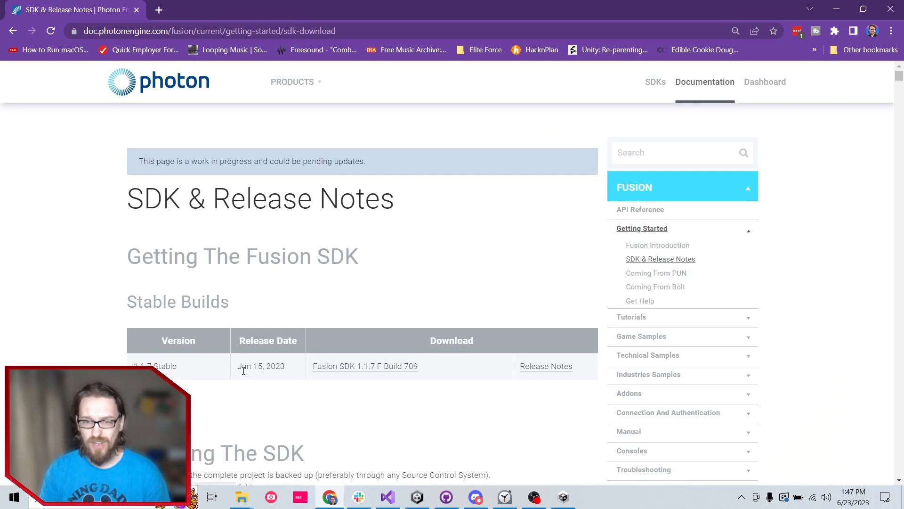
- Highlight the stable Fusion SDK's release date and review its release notes and the SDK requirements
{"action": "left_click_drag", "start_coordinate": [242, 368], "coordinate": [289, 370]}
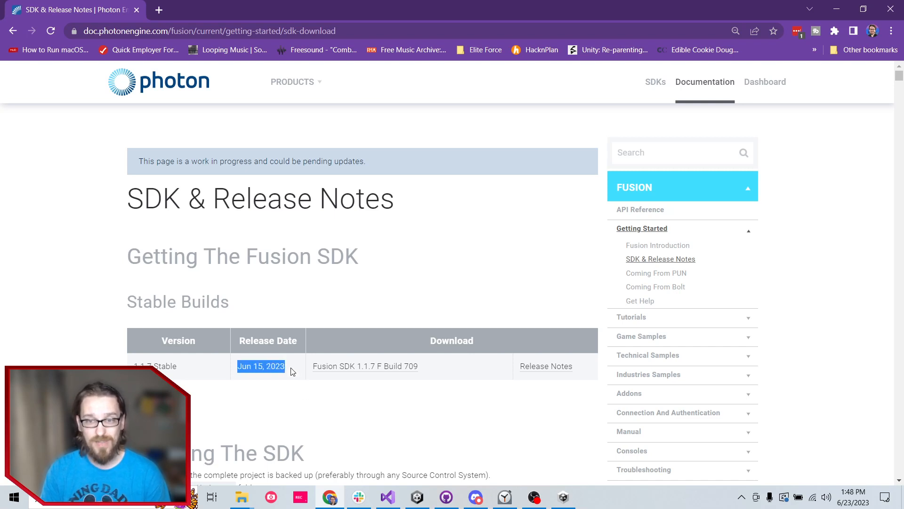
{"action": "scroll", "coordinate": [382, 399], "scroll_direction": "down", "scroll_amount": 1}
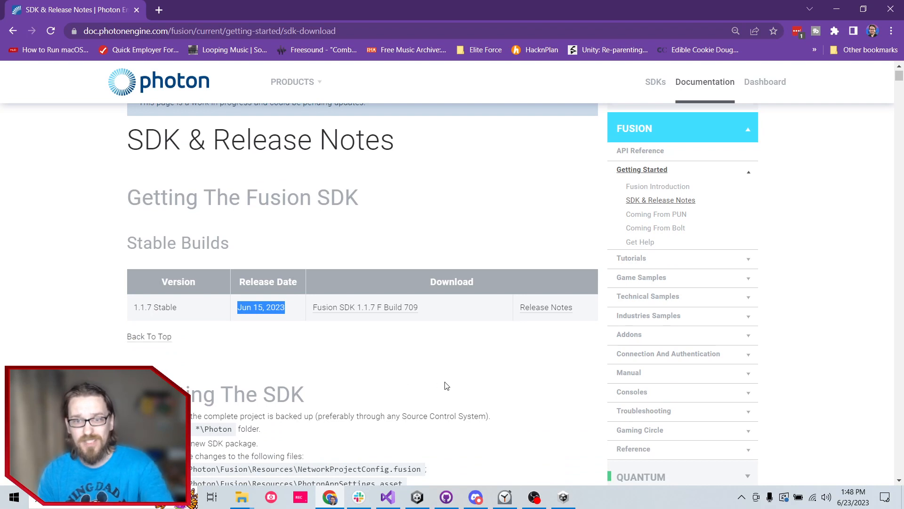
{"action": "left_click", "coordinate": [546, 308]}
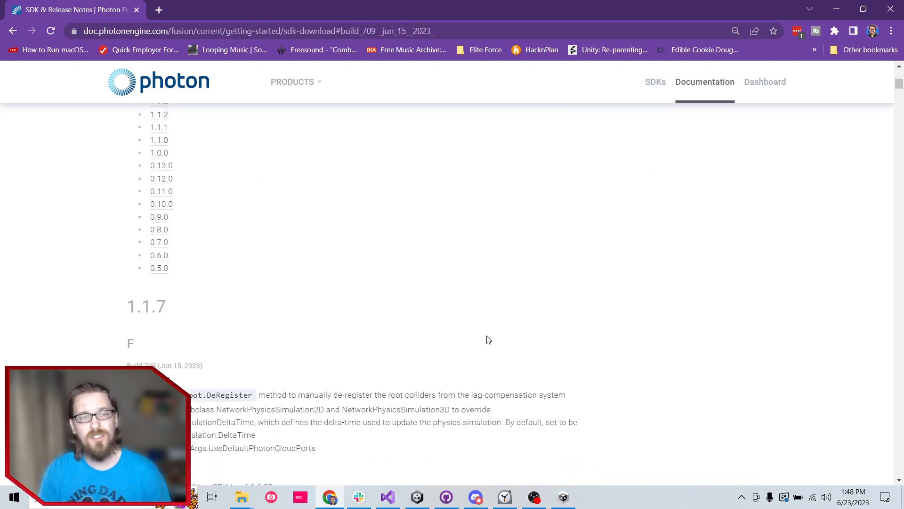
{"action": "scroll", "coordinate": [486, 339], "scroll_direction": "up", "scroll_amount": 4}
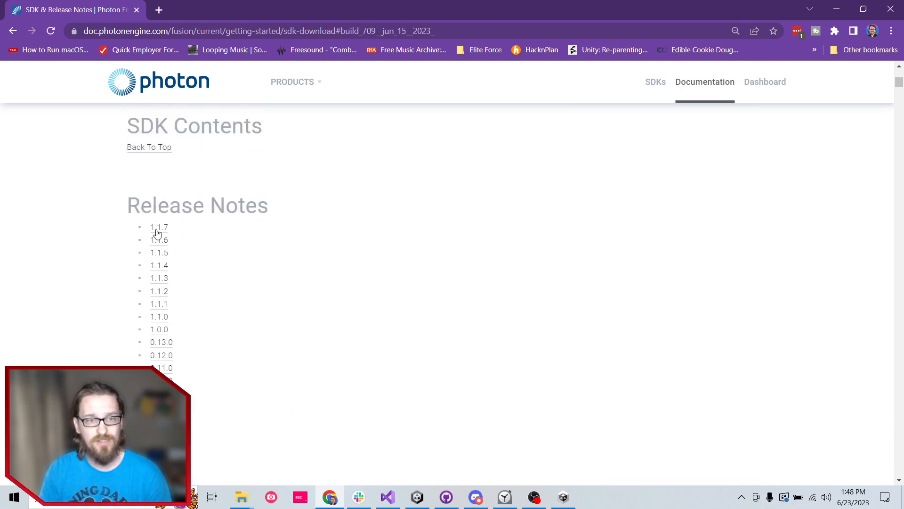
{"action": "scroll", "coordinate": [471, 348], "scroll_direction": "up", "scroll_amount": 10}
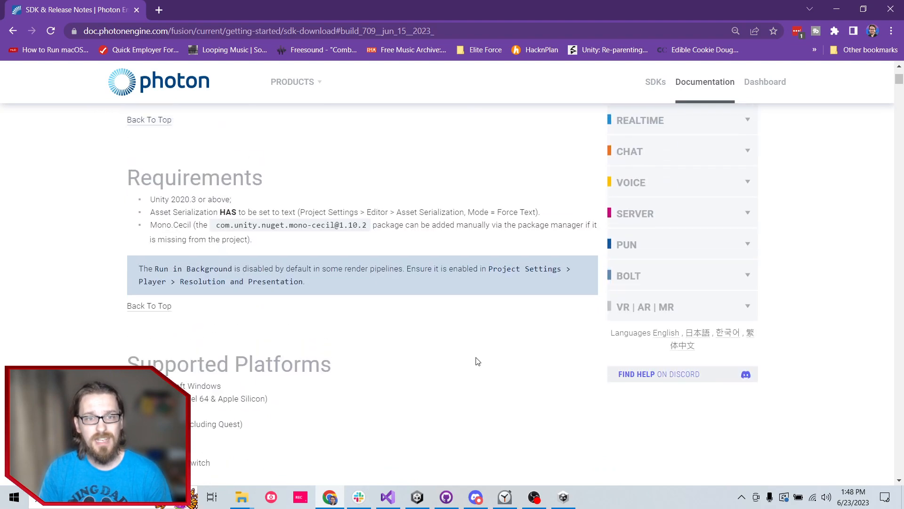
{"action": "scroll", "coordinate": [477, 362], "scroll_direction": "up", "scroll_amount": 8}
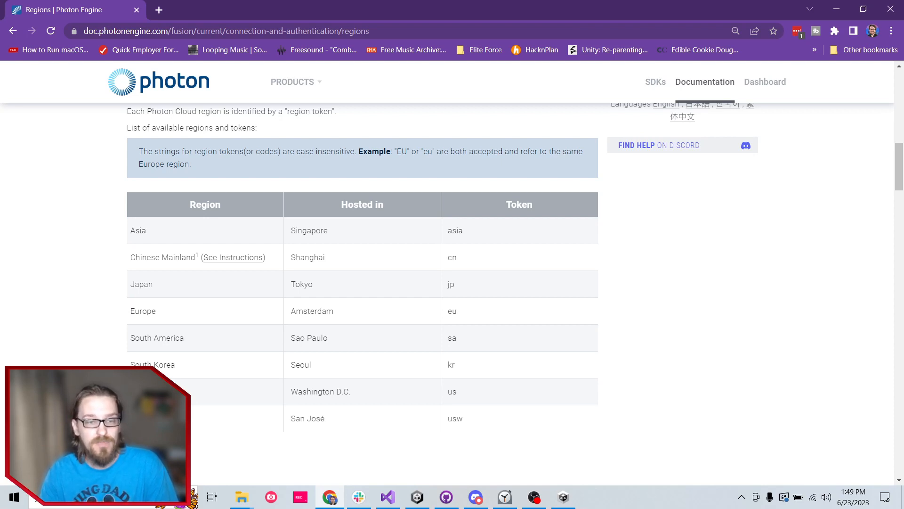
- Highlight the "us" token in the Photon Cloud regions table and review the available region tokens
{"action": "double_click", "coordinate": [452, 392]}
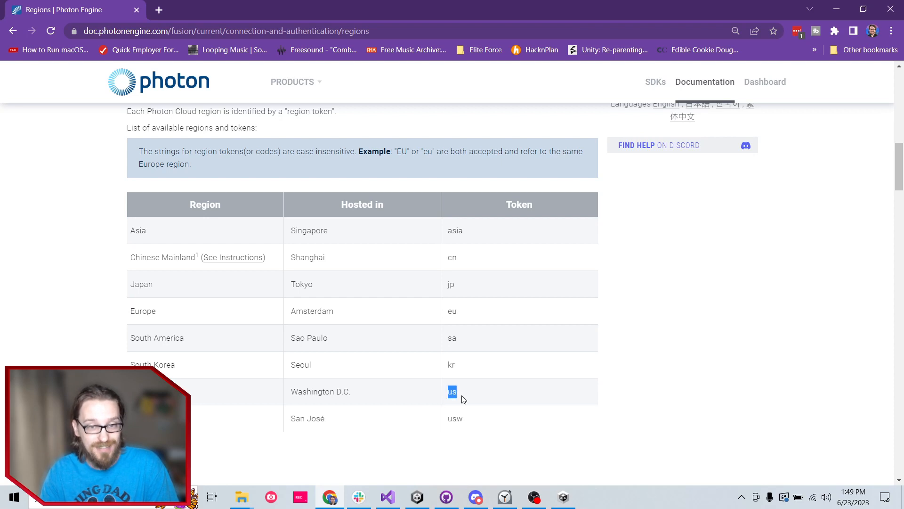
{"action": "left_click", "coordinate": [531, 414]}
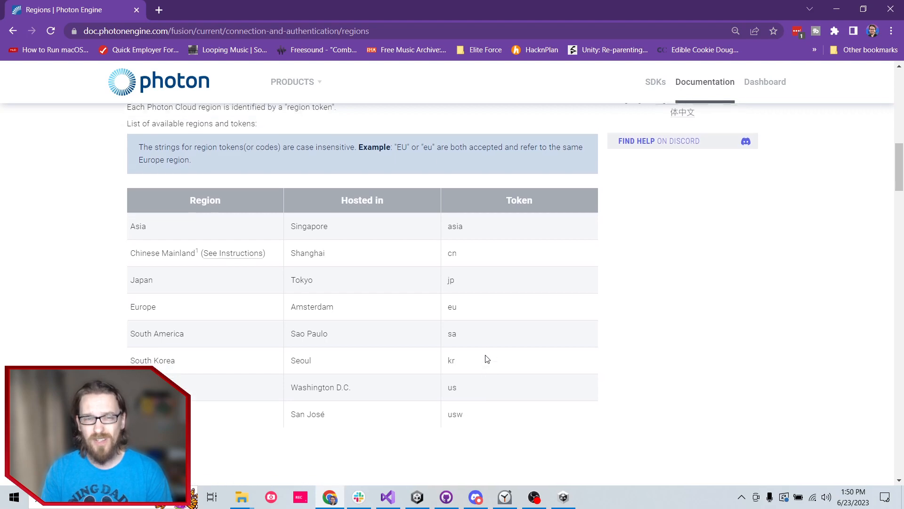
{"action": "scroll", "coordinate": [487, 359], "scroll_direction": "up", "scroll_amount": 4}
{"action": "scroll", "coordinate": [487, 359], "scroll_direction": "down", "scroll_amount": 4}
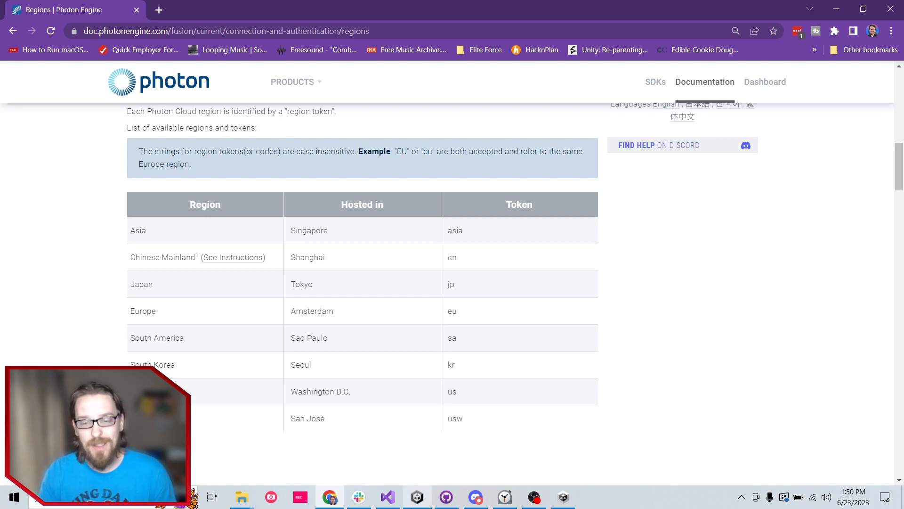
- Switch to Unity, select the Fusion App Id in the Fusion Hub's setup page and open the Fusion Network Project Settings
{"action": "left_click", "coordinate": [417, 497]}
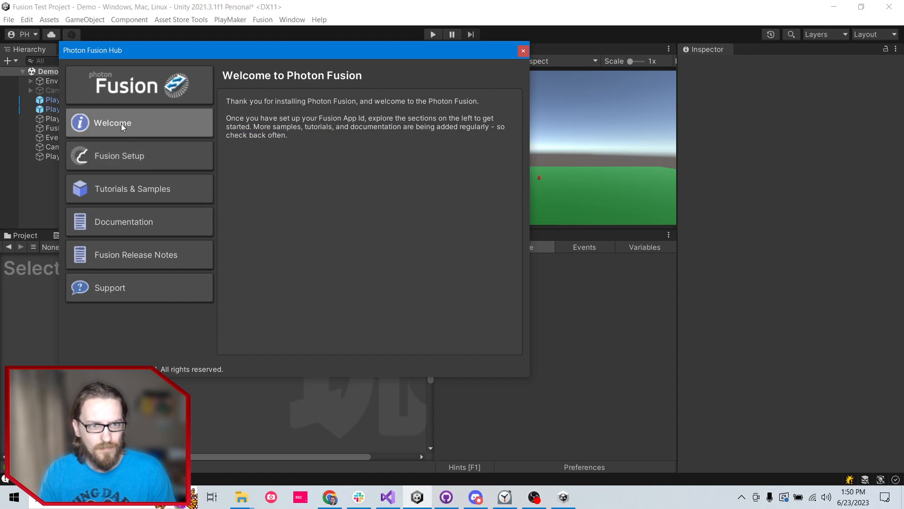
{"action": "left_click", "coordinate": [130, 162]}
{"action": "left_click", "coordinate": [419, 234]}
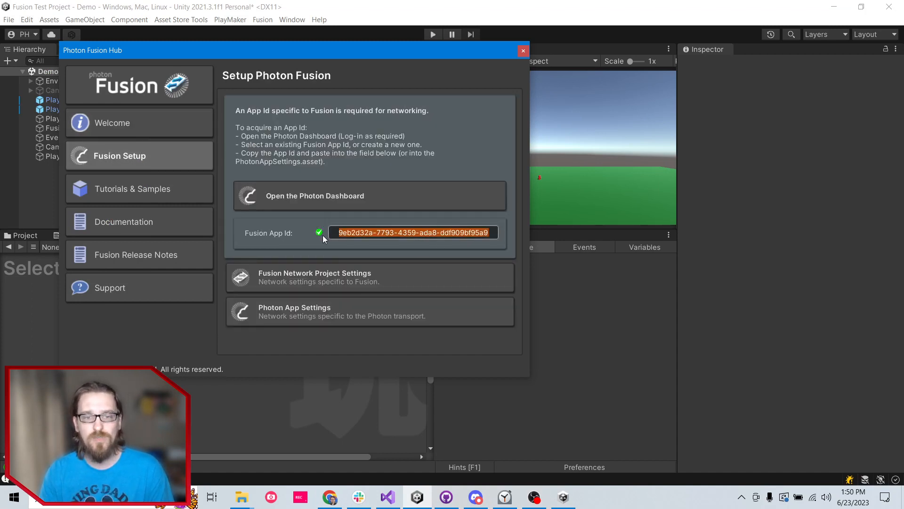
{"action": "left_click", "coordinate": [307, 280]}
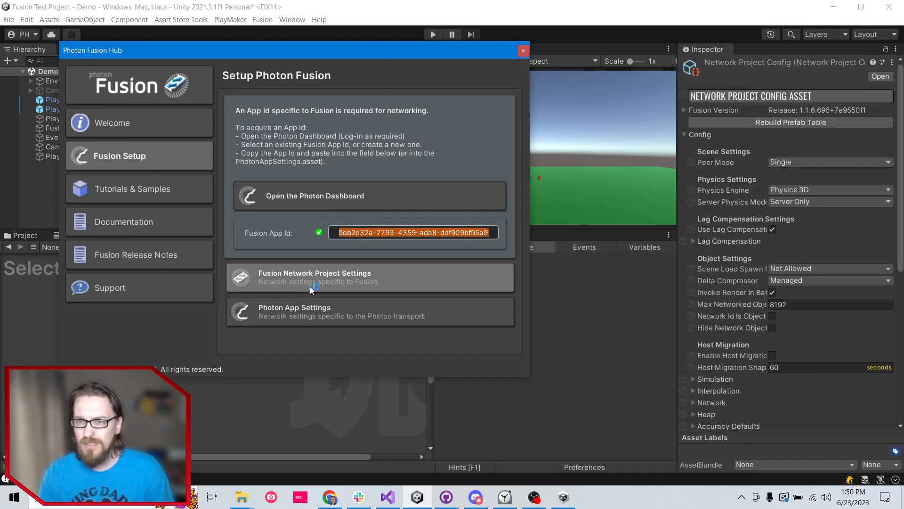
- Open the Photon App Settings, expand App Settings to the Fixed Region setting, and close the Fusion Hub
{"action": "left_click", "coordinate": [312, 311]}
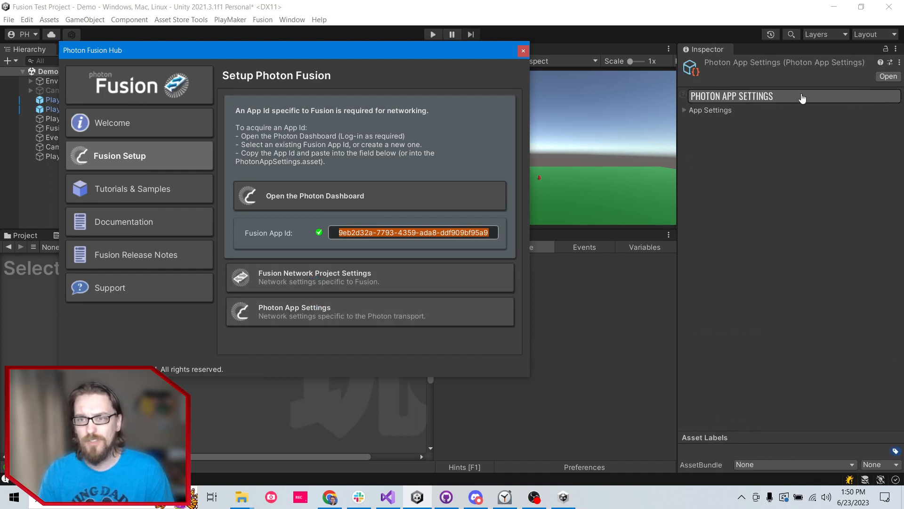
{"action": "left_click", "coordinate": [686, 111]}
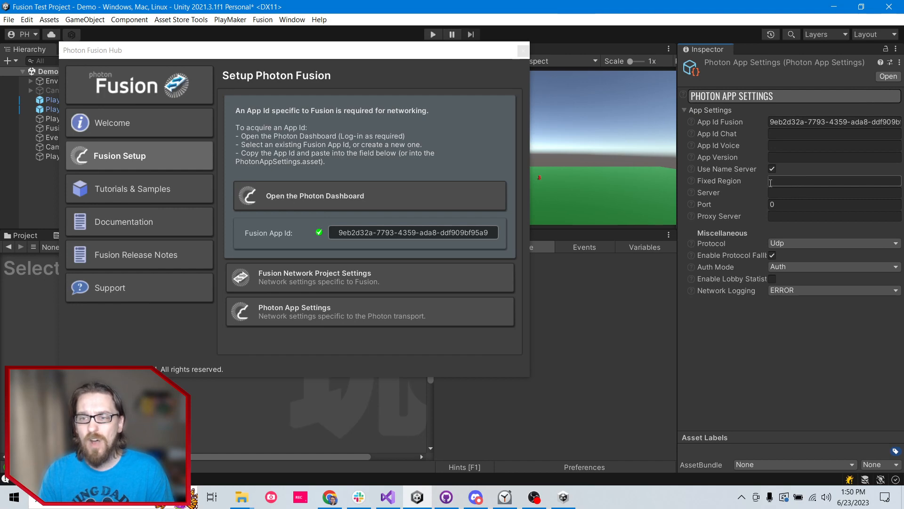
{"action": "left_click", "coordinate": [699, 182]}
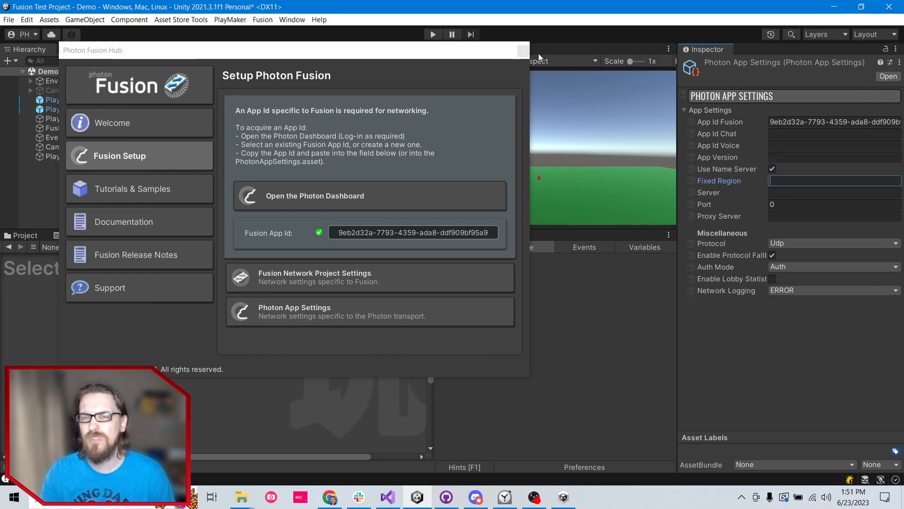
{"action": "left_click", "coordinate": [523, 51]}
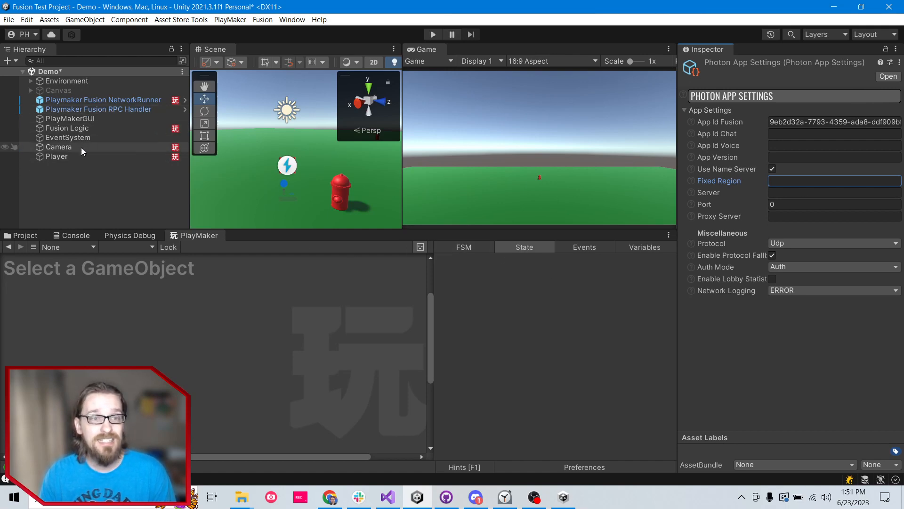
- Inspect the Fusion Logic, Playmaker Fusion NetworkRunner and RPC Handler objects and open the FusionPlaymakerIntegration Prefabs folder
{"action": "left_click", "coordinate": [70, 130]}
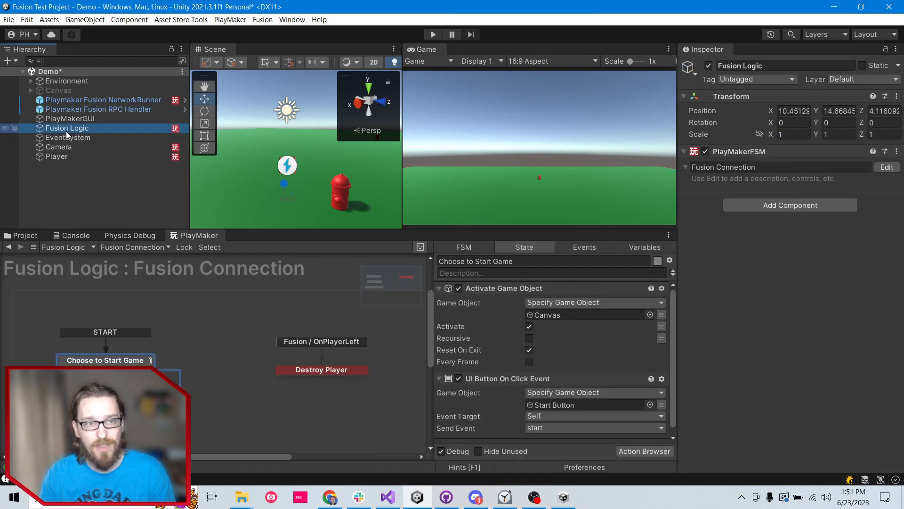
{"action": "left_click", "coordinate": [122, 102]}
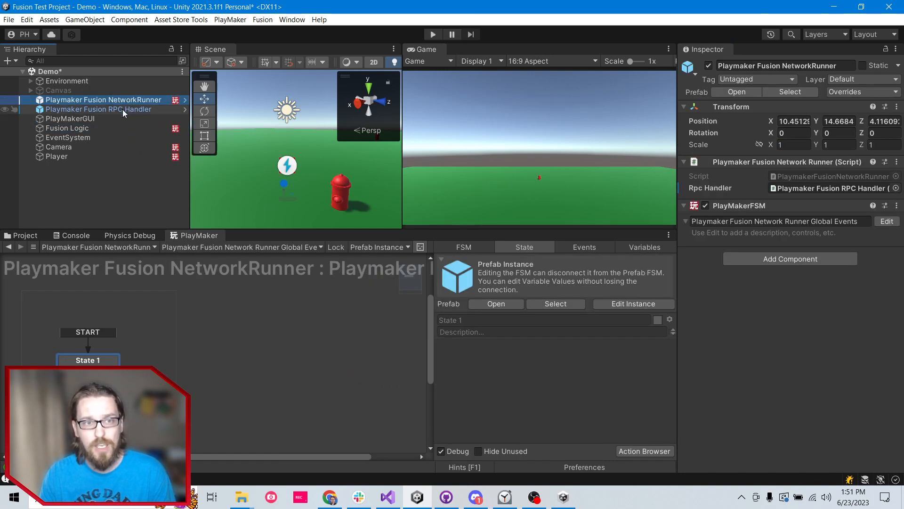
{"action": "left_click", "coordinate": [122, 110]}
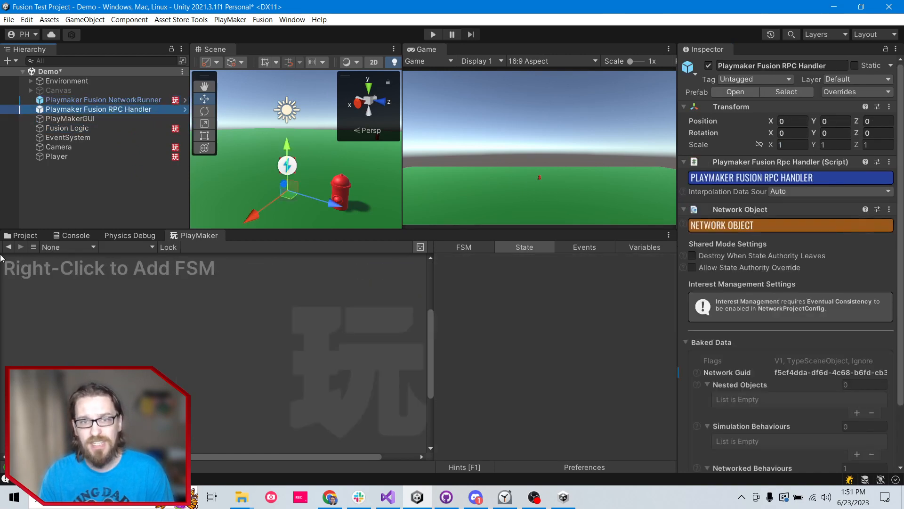
{"action": "left_click", "coordinate": [22, 237]}
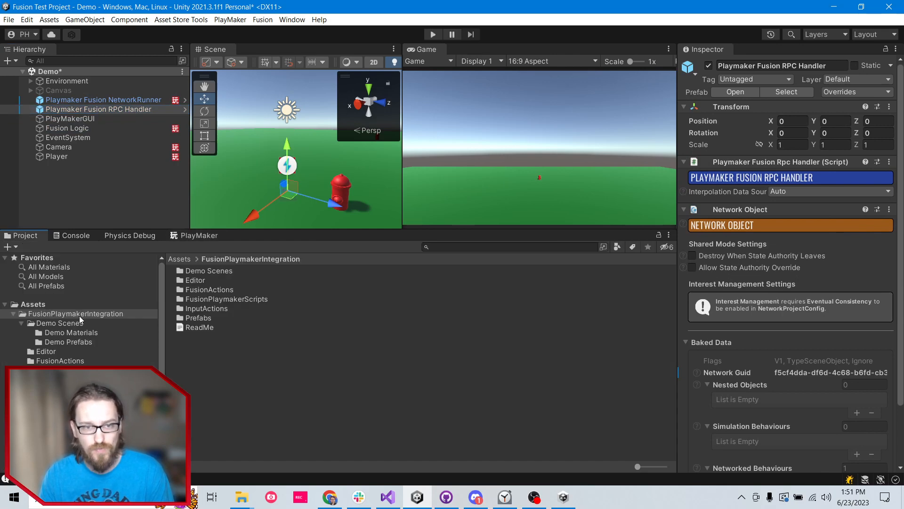
{"action": "double_click", "coordinate": [189, 317]}
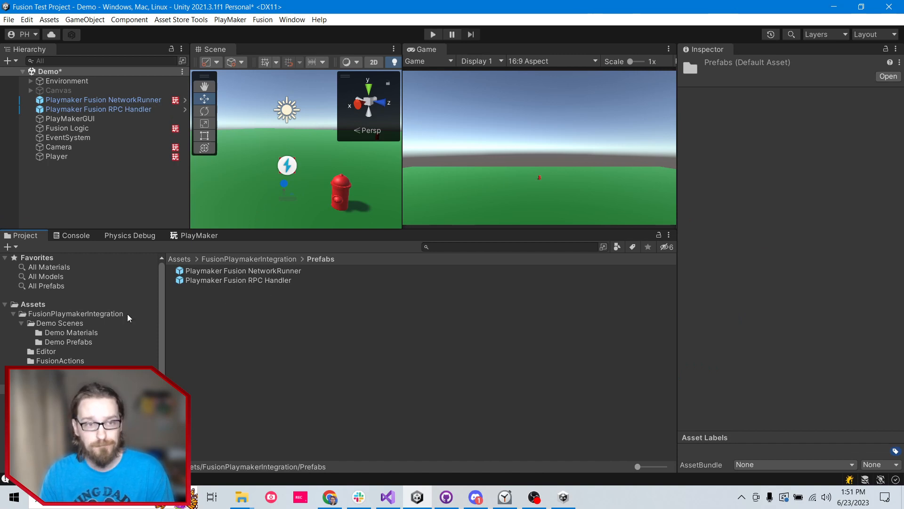
- Show Fusion Logic's Fusion Connection FSM in an enlarged PlayMaker editor and select the Choose to Start Game state
{"action": "left_click", "coordinate": [69, 129]}
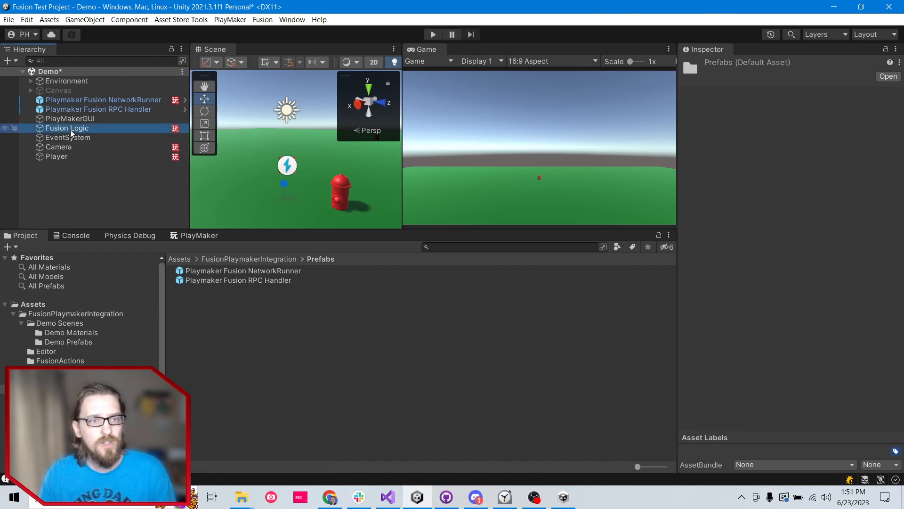
{"action": "left_click", "coordinate": [214, 236]}
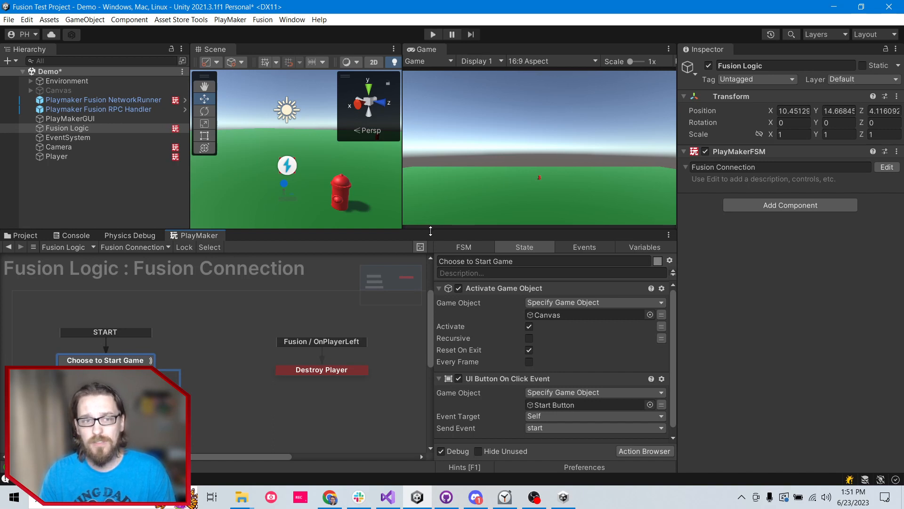
{"action": "left_click_drag", "start_coordinate": [431, 230], "coordinate": [431, 140]}
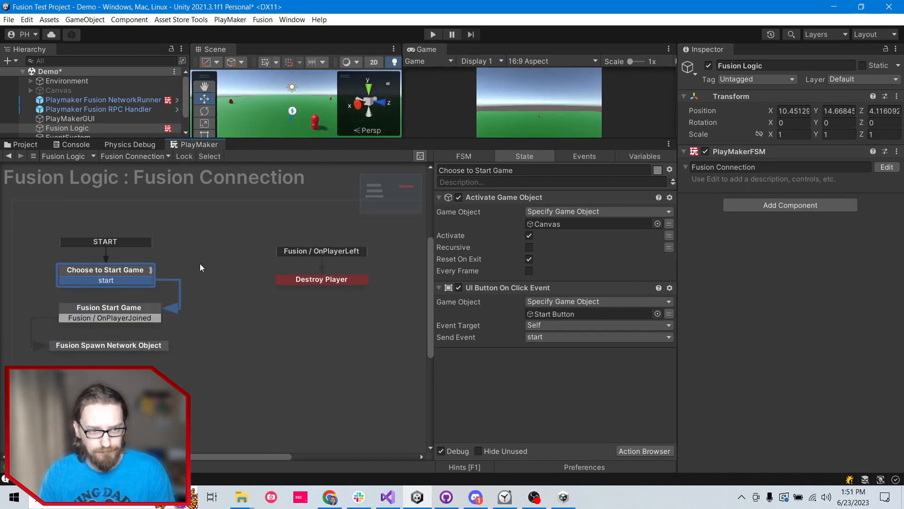
{"action": "left_click", "coordinate": [127, 272]}
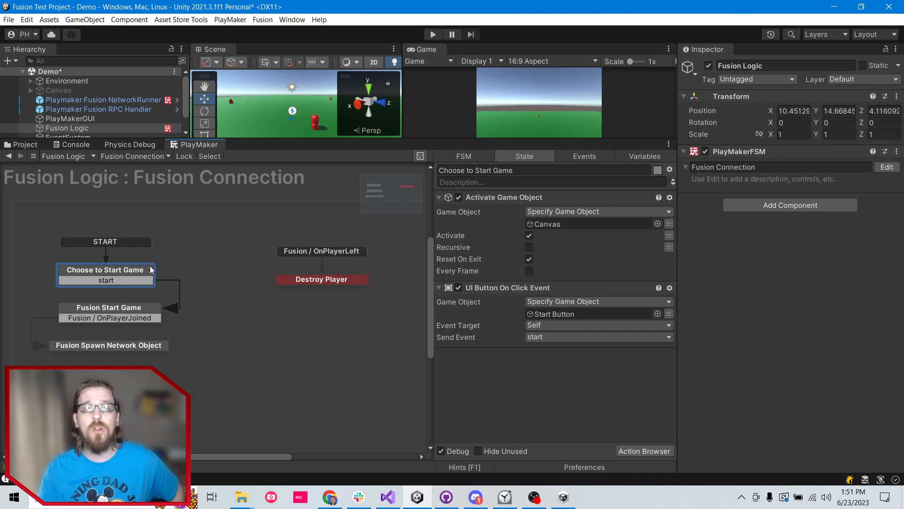
- Run the demo scene and toggle Is Visible off and back on in the Fusion Start Game state
{"action": "left_click", "coordinate": [432, 35]}
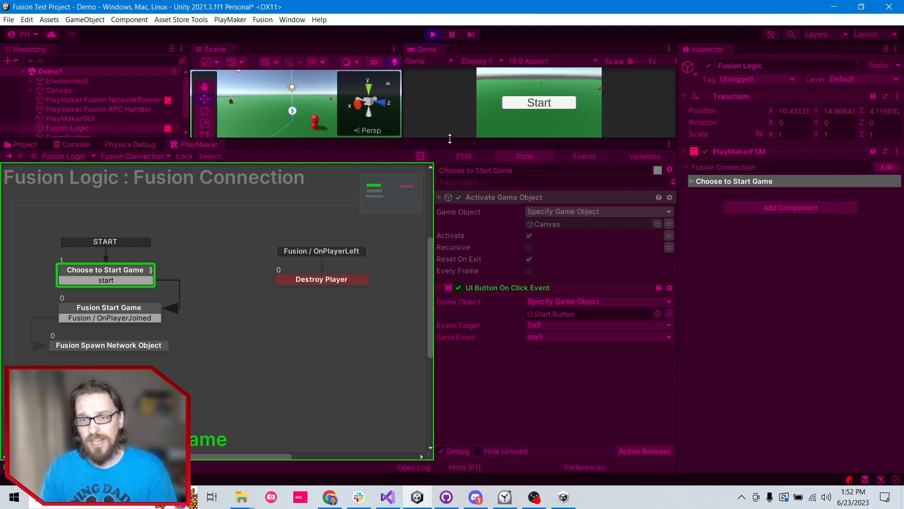
{"action": "left_click_drag", "start_coordinate": [450, 139], "coordinate": [458, 162]}
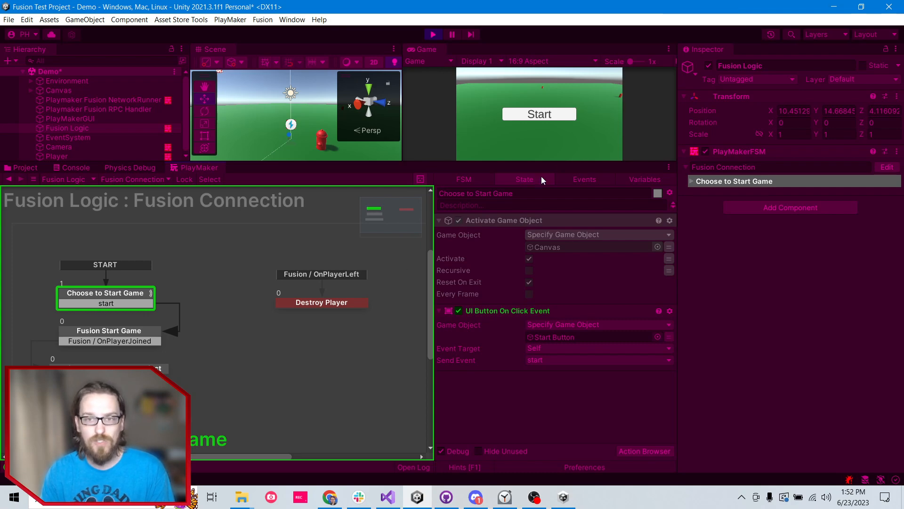
{"action": "left_click", "coordinate": [89, 332]}
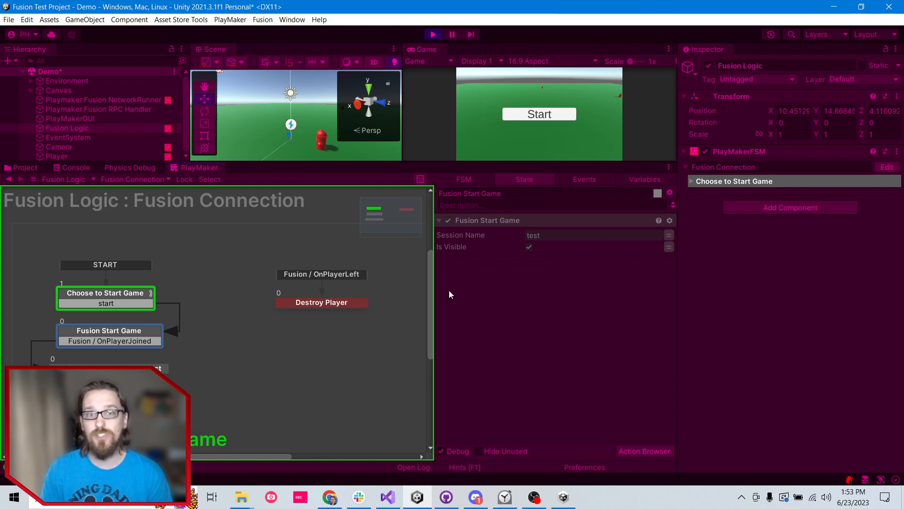
{"action": "left_click", "coordinate": [528, 249]}
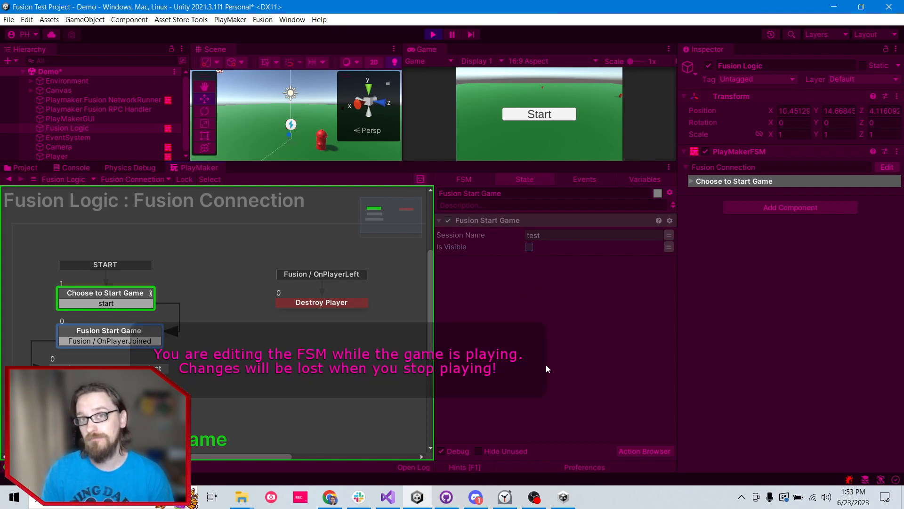
{"action": "left_click", "coordinate": [529, 249]}
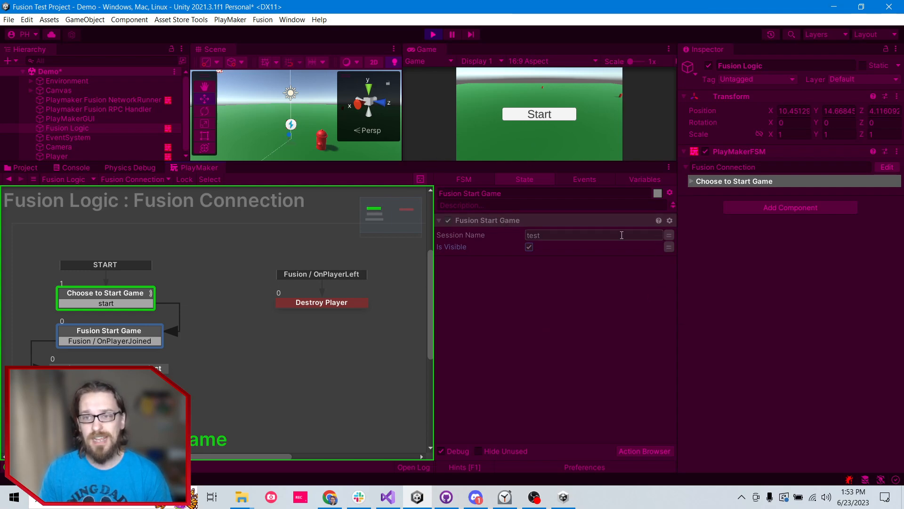
- Check the FSMs on the Playmaker Fusion NetworkRunner and Player objects, returning to Fusion Logic
{"action": "left_click", "coordinate": [89, 98]}
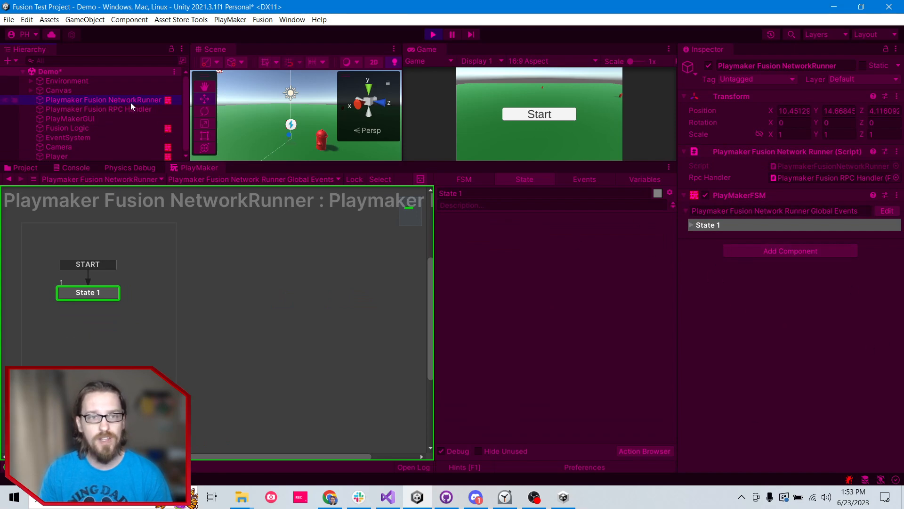
{"action": "left_click", "coordinate": [84, 156]}
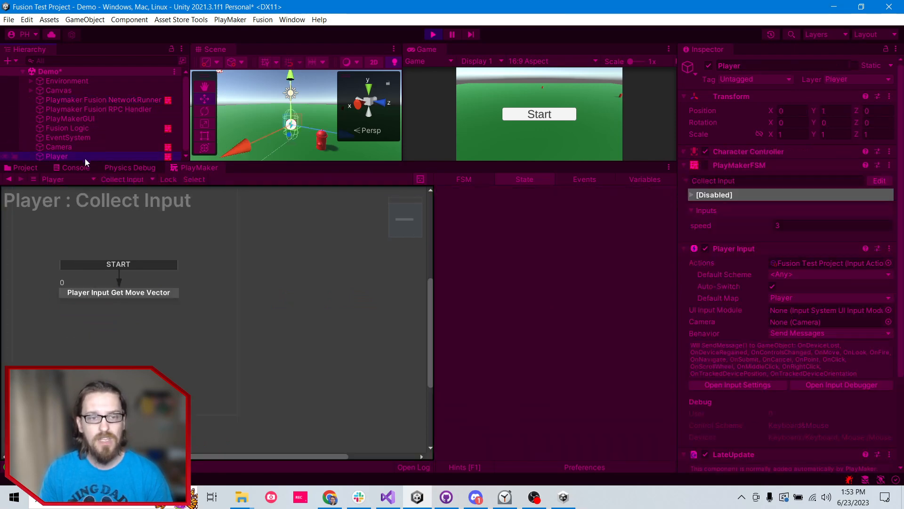
{"action": "left_click", "coordinate": [91, 128]}
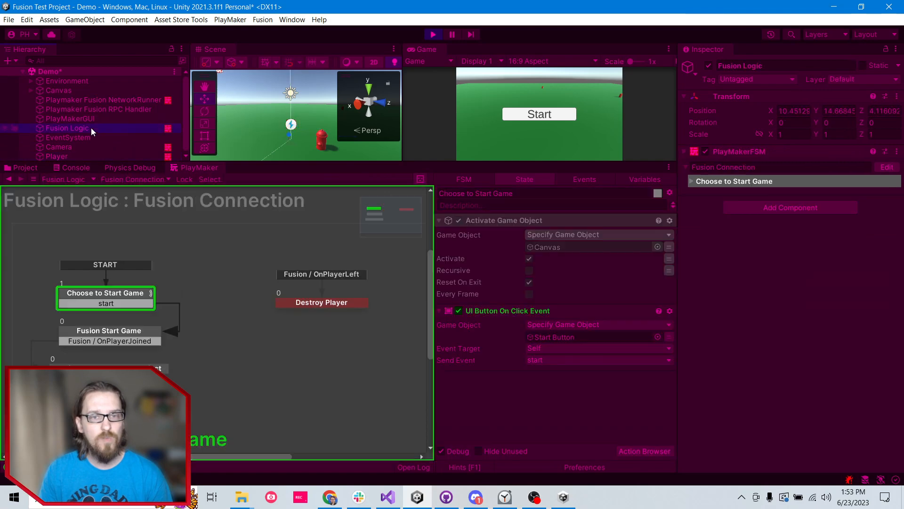
- Examine the Fusion Start Game state, its Fusion / OnPlayerJoined transition and the Fusion Spawn Network Object state
{"action": "left_click", "coordinate": [127, 335]}
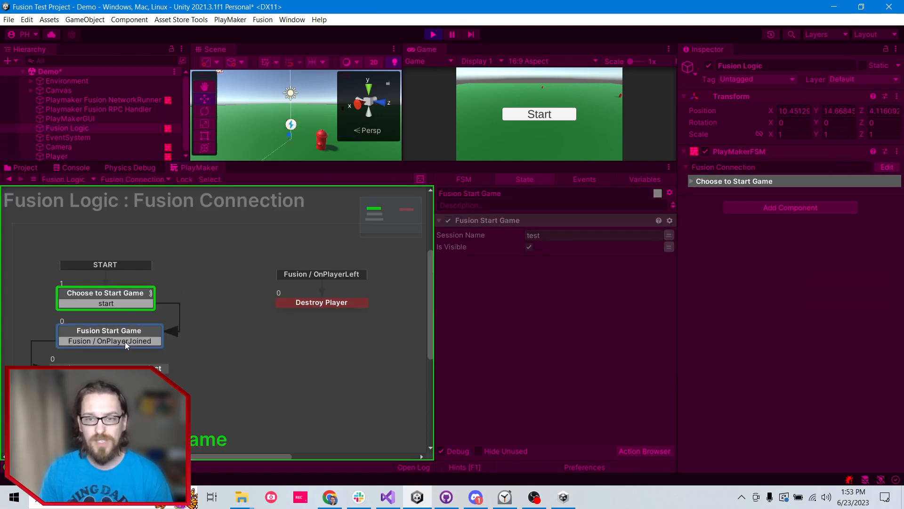
{"action": "left_click", "coordinate": [125, 341]}
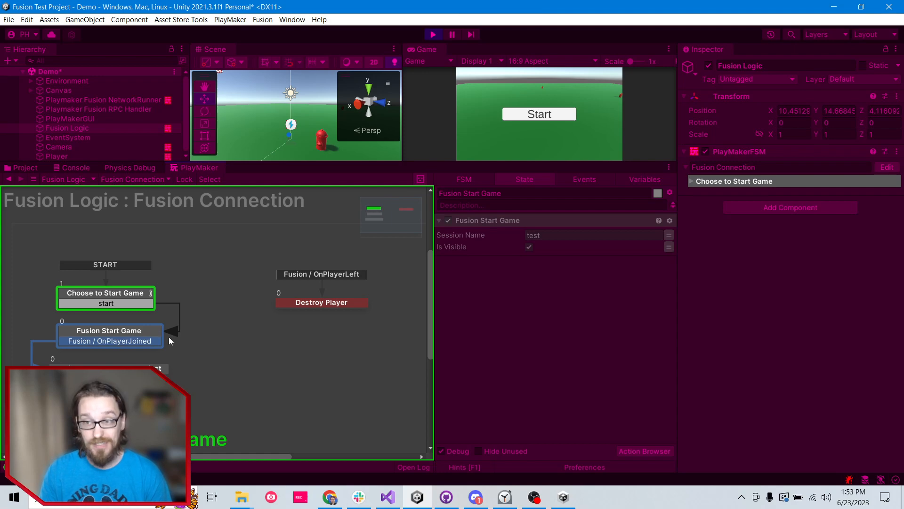
{"action": "left_click", "coordinate": [159, 368]}
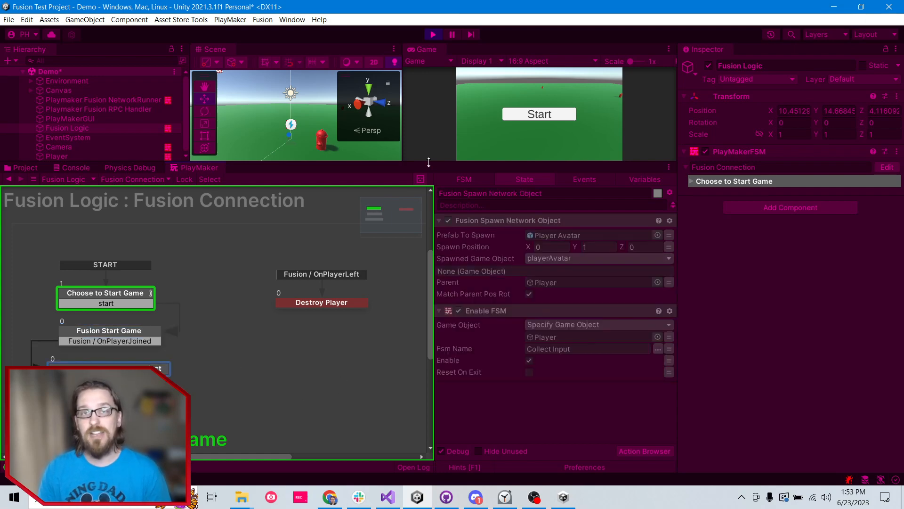
- Enlarge the scene and game views and inspect the Player's Collect Input FSM and the Camera's Smooth Follow FSM
{"action": "left_click_drag", "start_coordinate": [429, 162], "coordinate": [431, 221]}
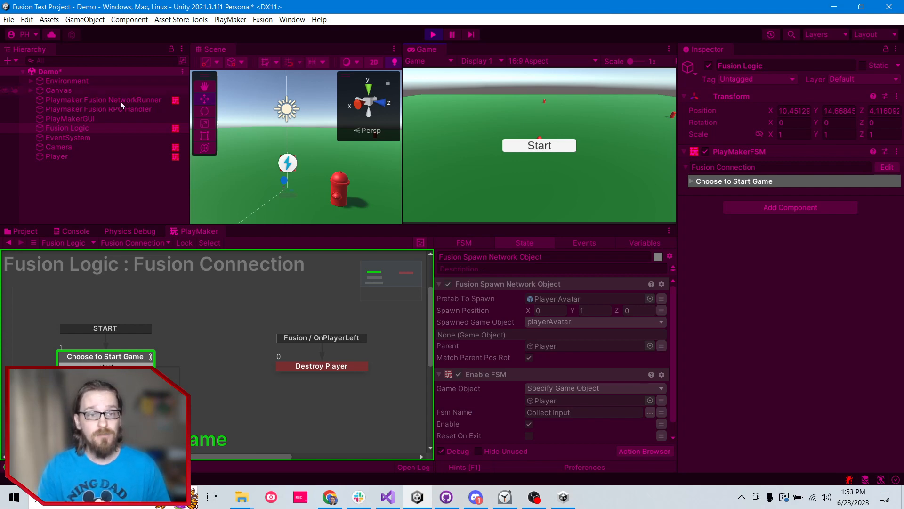
{"action": "left_click", "coordinate": [53, 156]}
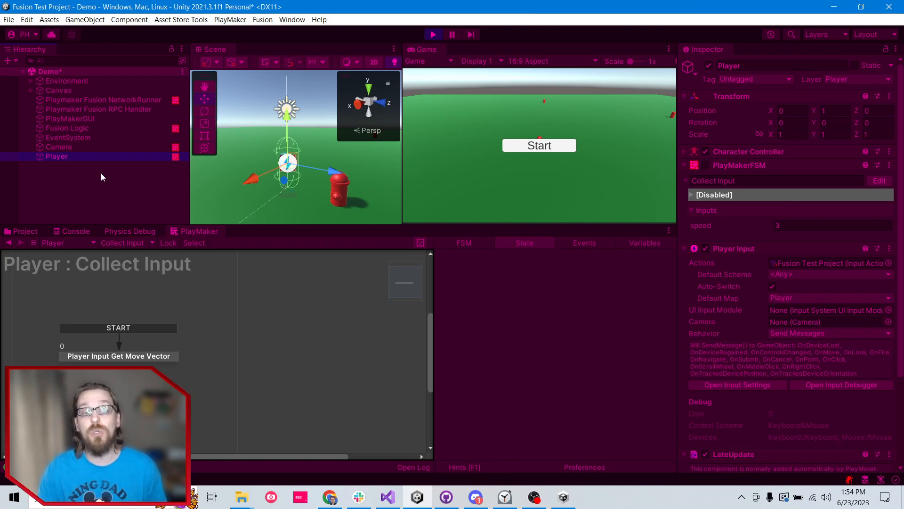
{"action": "left_click", "coordinate": [47, 157]}
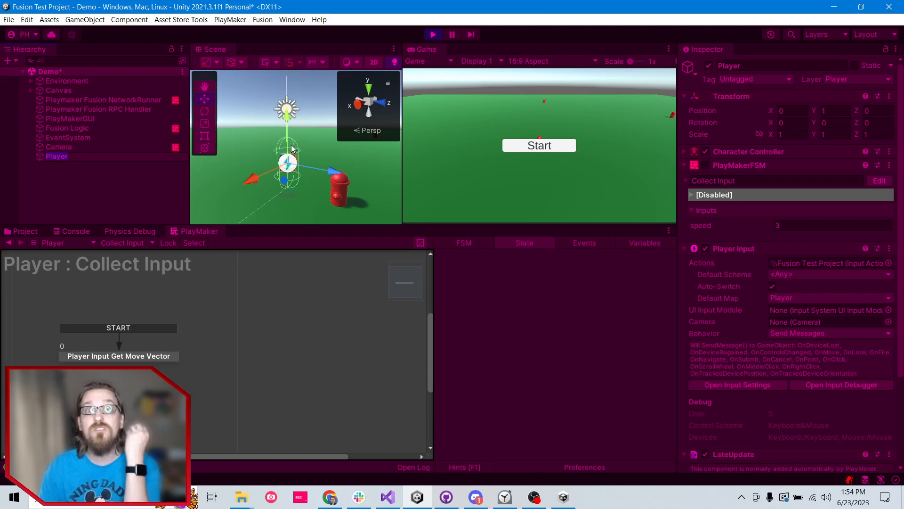
{"action": "left_click", "coordinate": [50, 156]}
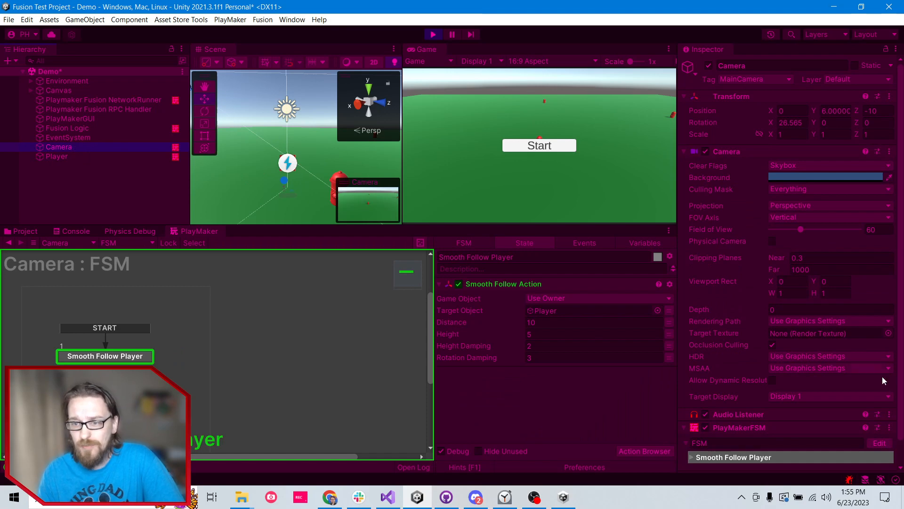
{"action": "scroll", "coordinate": [743, 272], "scroll_direction": "down", "scroll_amount": 1}
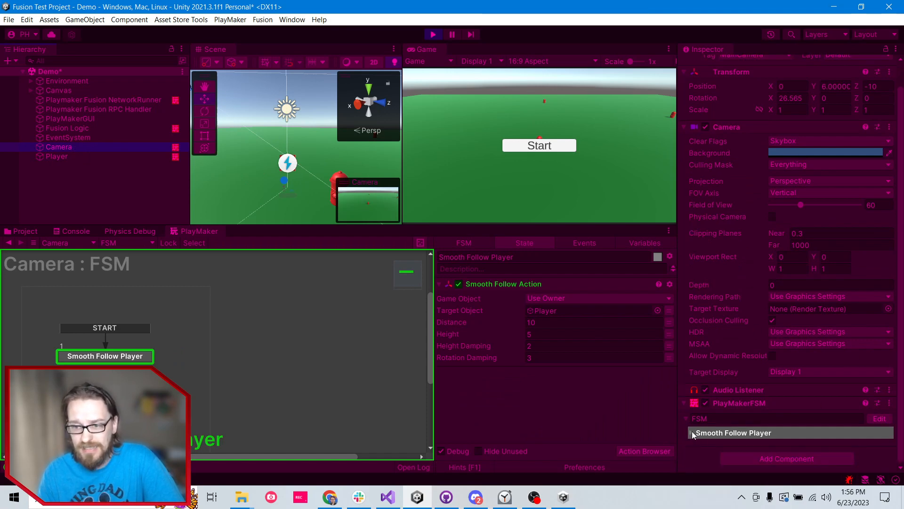
{"action": "left_click", "coordinate": [43, 159]}
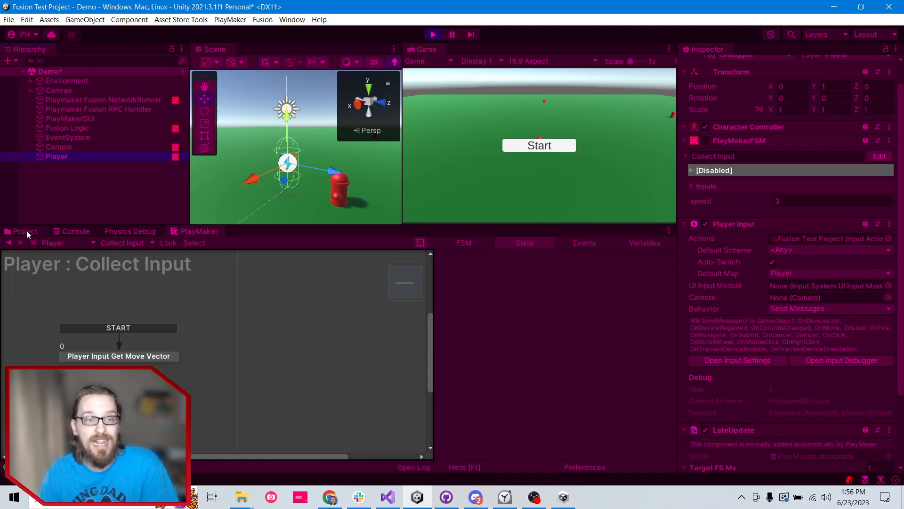
- Review the Fusion Spawn Network Object actions in Fusion Logic and start the game to spawn the player avatar
{"action": "left_click", "coordinate": [77, 128]}
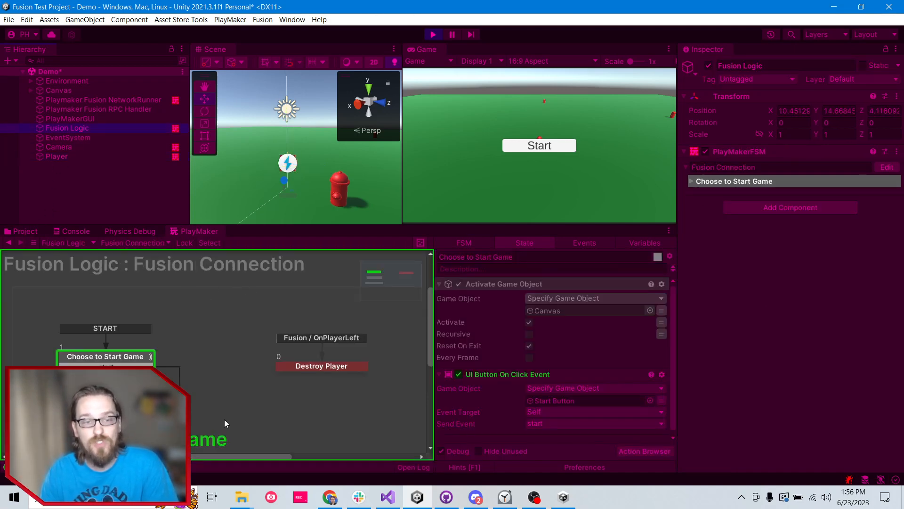
{"action": "middle_click_drag", "start_coordinate": [227, 417], "coordinate": [229, 353]}
{"action": "left_click", "coordinate": [160, 365]}
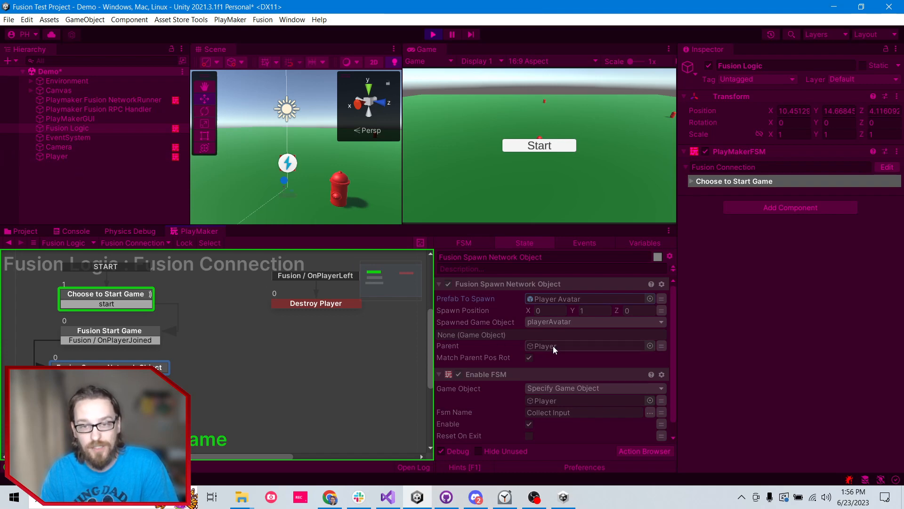
{"action": "scroll", "coordinate": [553, 346], "scroll_direction": "down", "scroll_amount": 1}
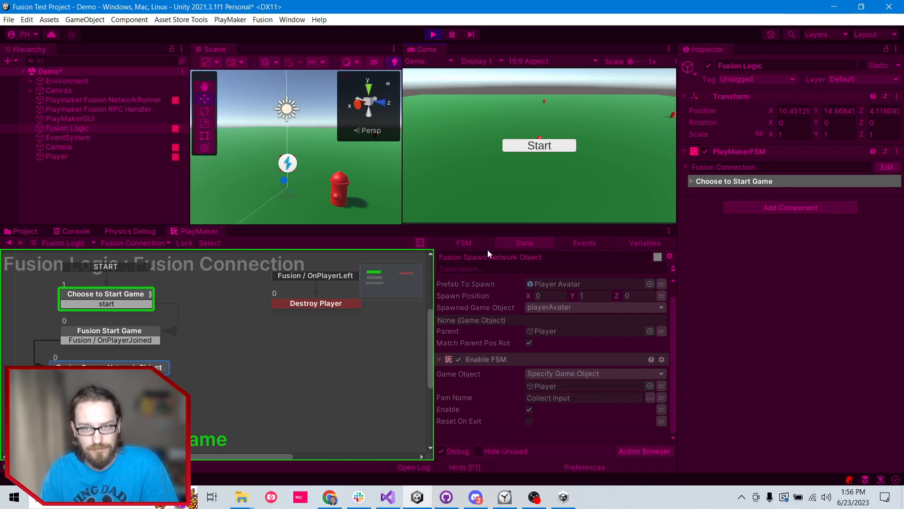
{"action": "left_click", "coordinate": [519, 145]}
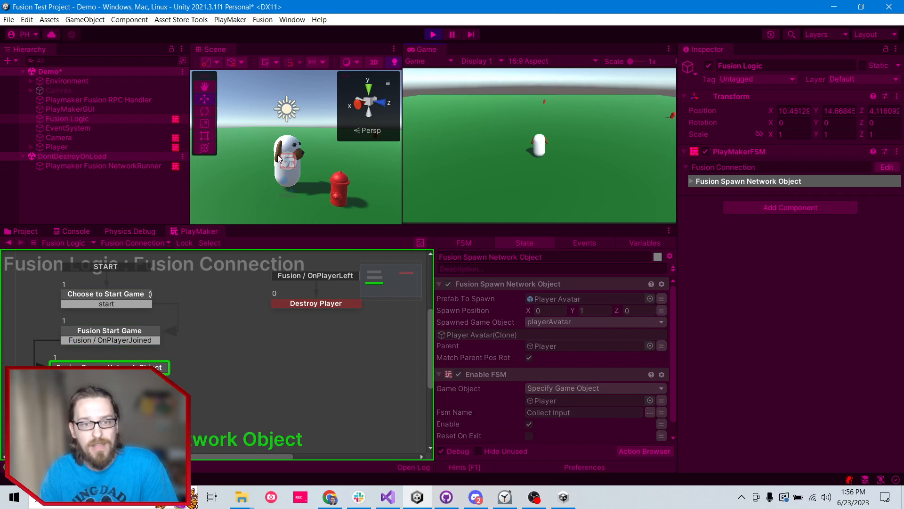
{"action": "scroll", "coordinate": [570, 380], "scroll_direction": "down", "scroll_amount": 1}
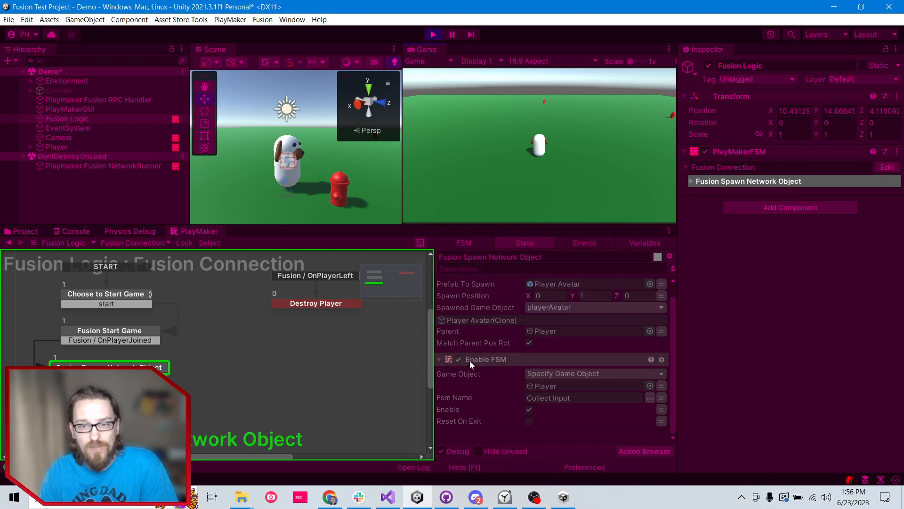
- Select the Player object and walk it around the field in the running game to test its Collect Input FSM
{"action": "left_click", "coordinate": [61, 147]}
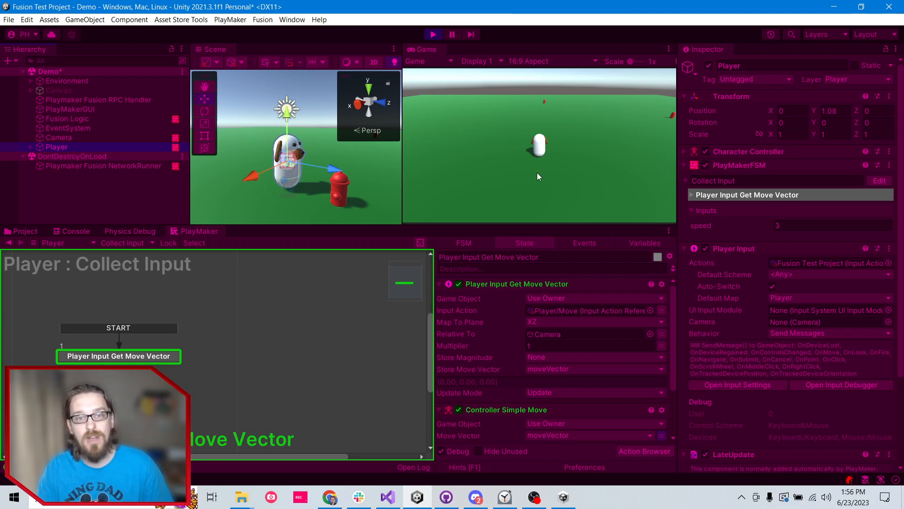
{"action": "key", "text": "w"}
{"action": "key", "text": "a"}
{"action": "key", "text": "s"}
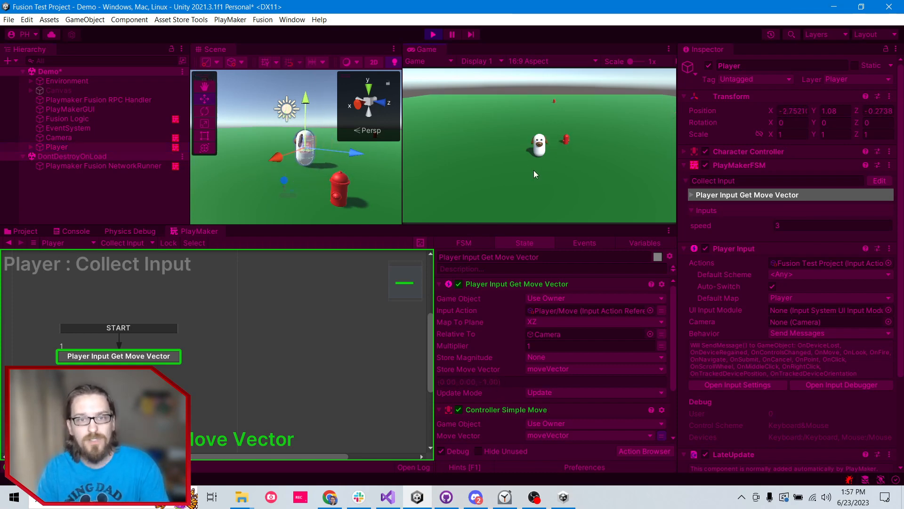
{"action": "key", "text": "d"}
{"action": "key", "text": "a"}
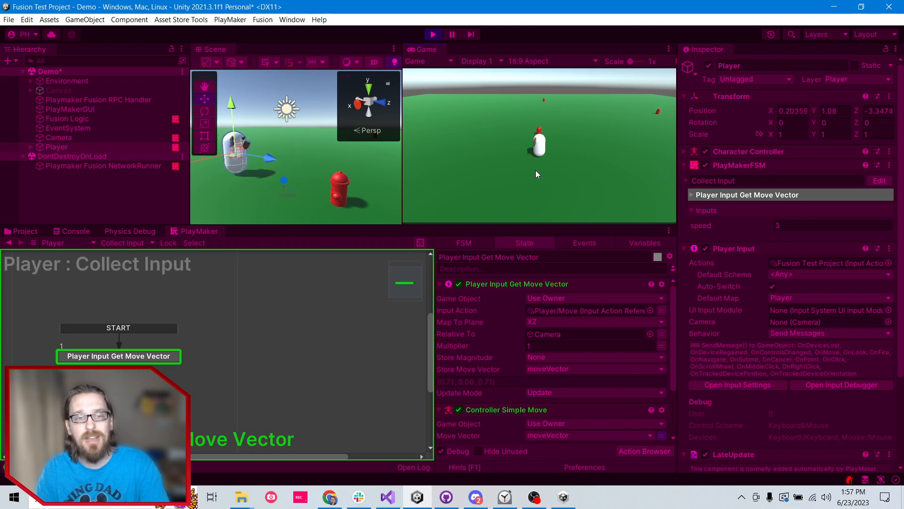
{"action": "key", "text": "s"}
{"action": "key", "text": "d"}
{"action": "key", "text": "w"}
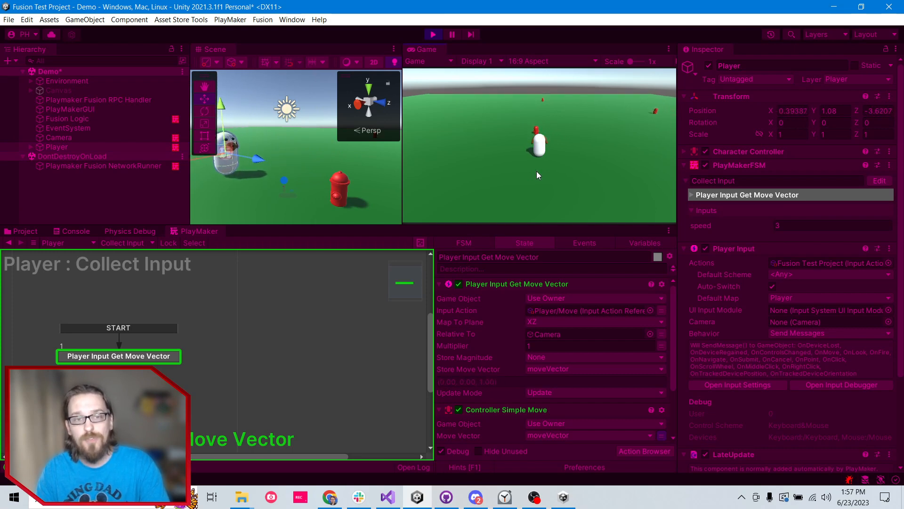
{"action": "key", "text": "s"}
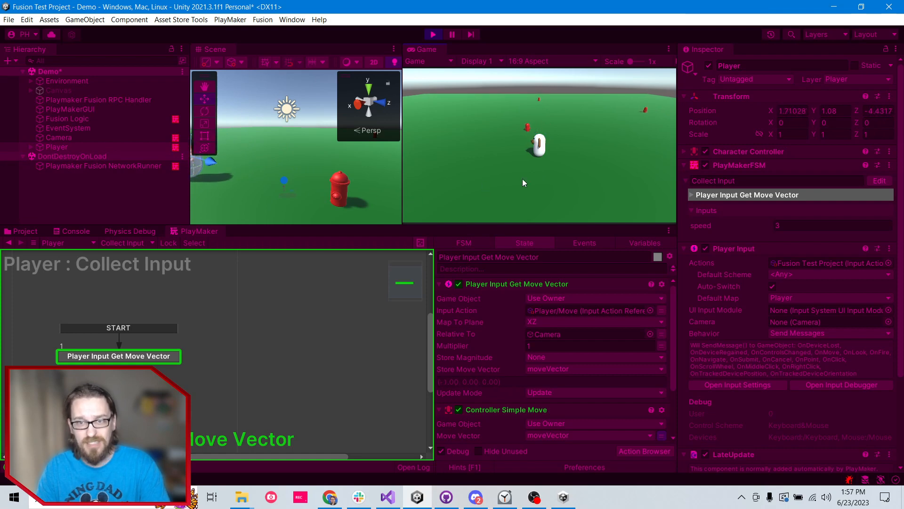
{"action": "key", "text": "a"}
{"action": "key", "text": "w"}
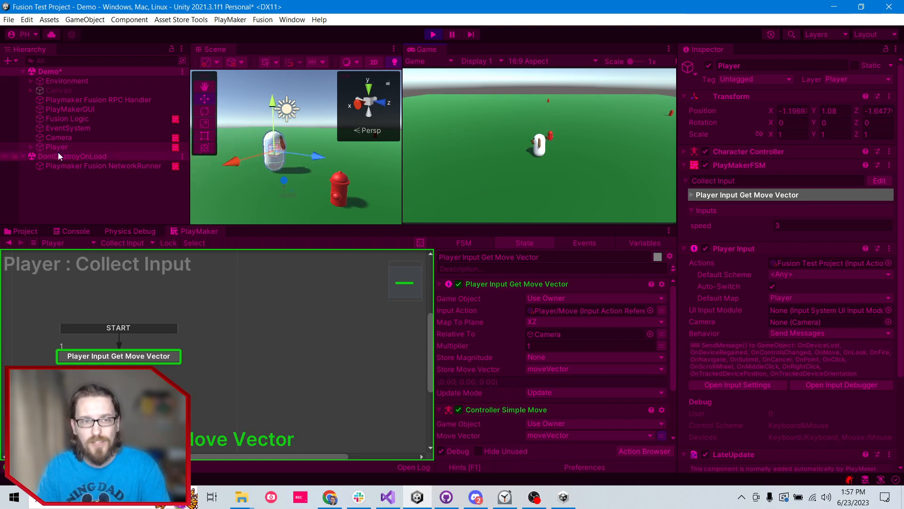
- Inspect the Network Transform and Network Object components of the spawned Player Avatar(Clone) under Player, with the PlayMaker editor enlarged
{"action": "left_click", "coordinate": [32, 148]}
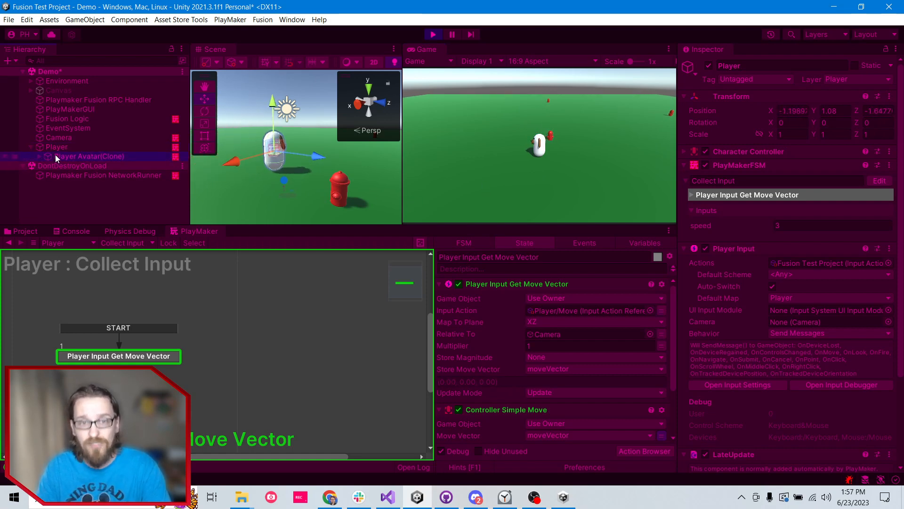
{"action": "left_click", "coordinate": [55, 156]}
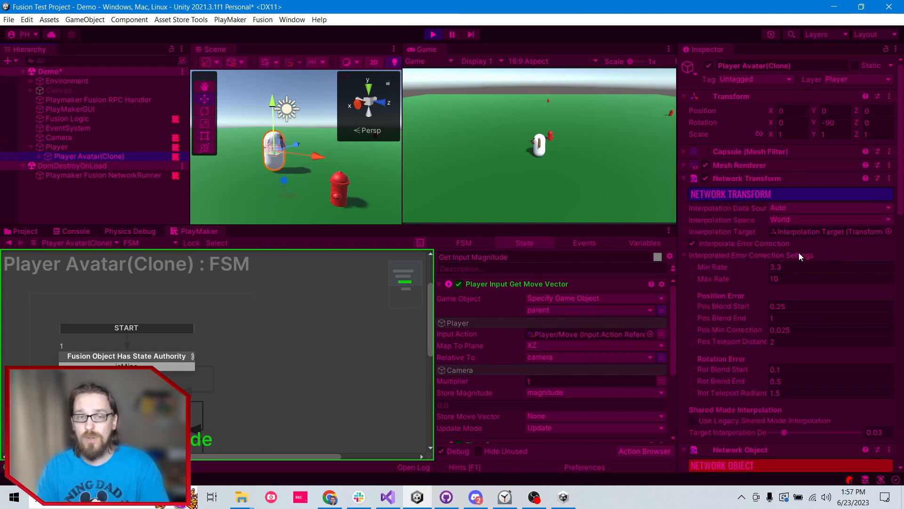
{"action": "left_click_drag", "start_coordinate": [351, 226], "coordinate": [350, 174]}
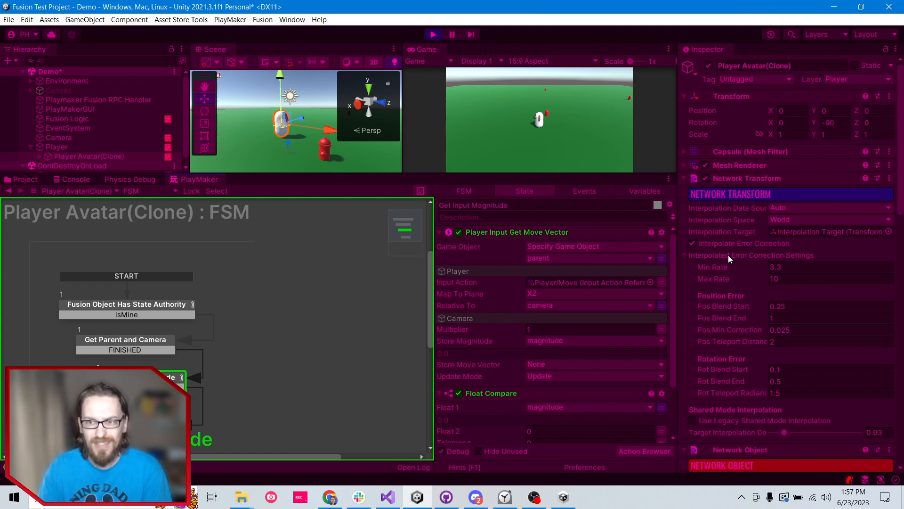
{"action": "left_click", "coordinate": [687, 178]}
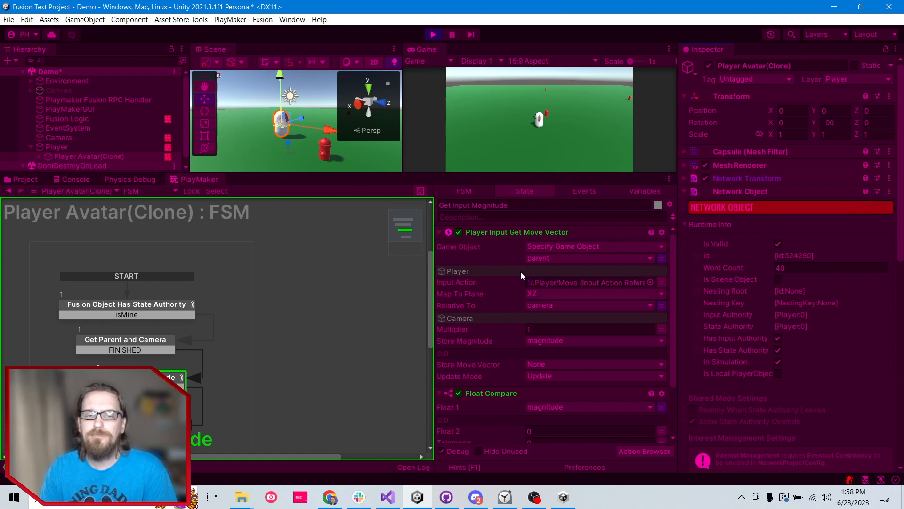
{"action": "scroll", "coordinate": [766, 266], "scroll_direction": "down", "scroll_amount": 5}
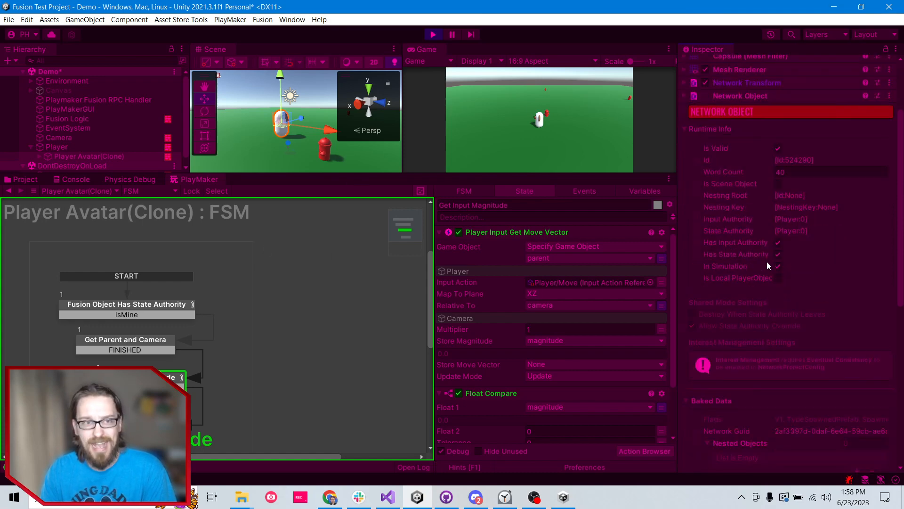
{"action": "scroll", "coordinate": [772, 234], "scroll_direction": "down", "scroll_amount": 15}
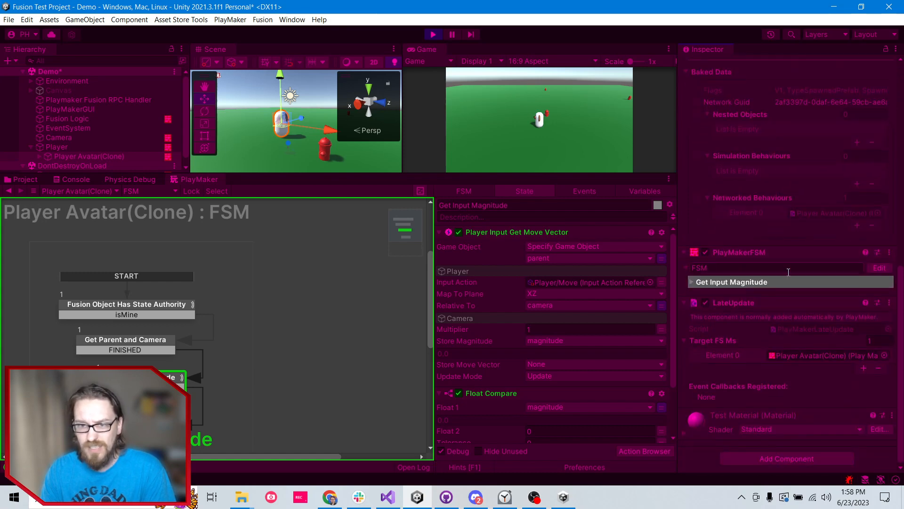
- Check which FSMs Player Avatar(Clone) has and examine its Fusion Object Has State Authority state
{"action": "left_click", "coordinate": [151, 191]}
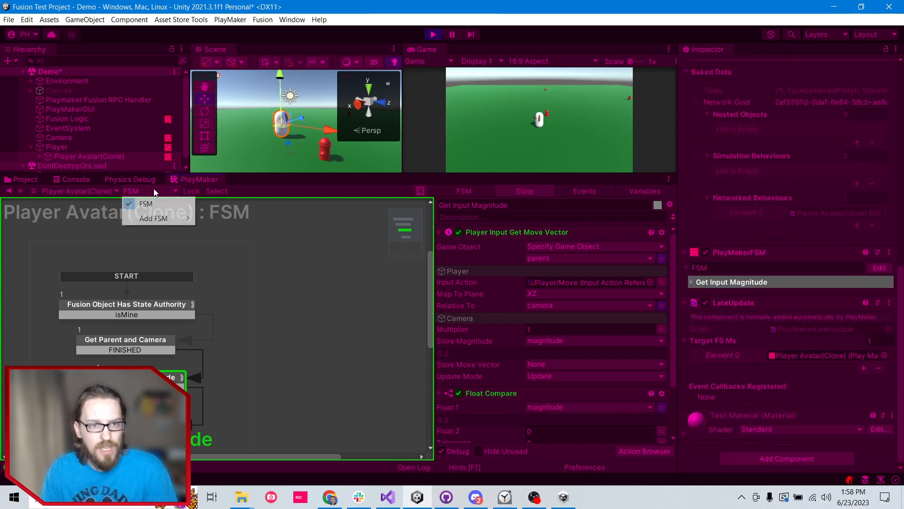
{"action": "left_click", "coordinate": [344, 276]}
{"action": "left_click", "coordinate": [113, 311]}
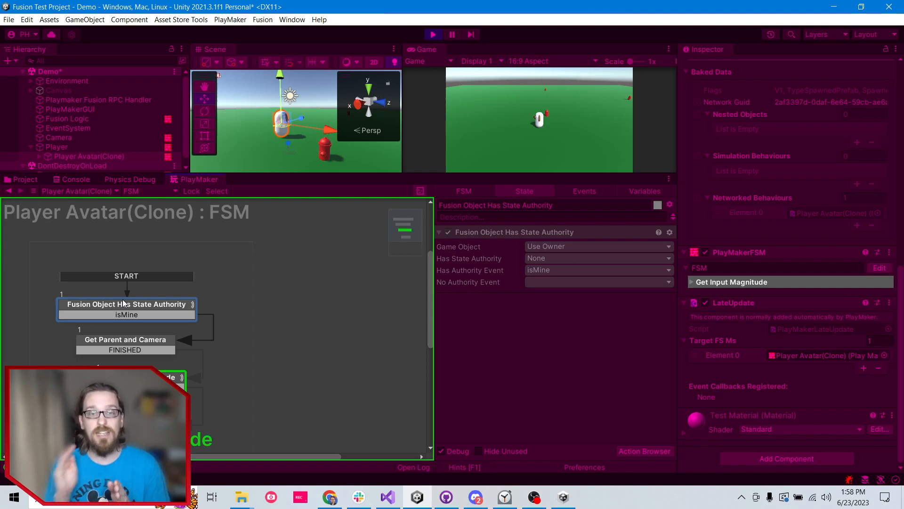
- Move the avatar in several directions in the running game to watch its FSM switch between Get Input Magnitude and Look At
{"action": "left_click", "coordinate": [502, 123]}
{"action": "key", "text": "d"}
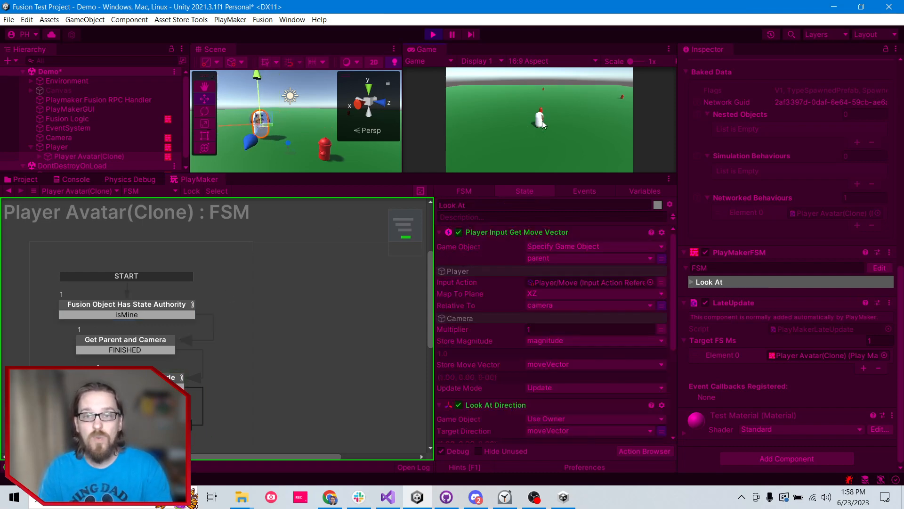
{"action": "key", "text": "a"}
{"action": "key", "text": "d"}
{"action": "key", "text": "a"}
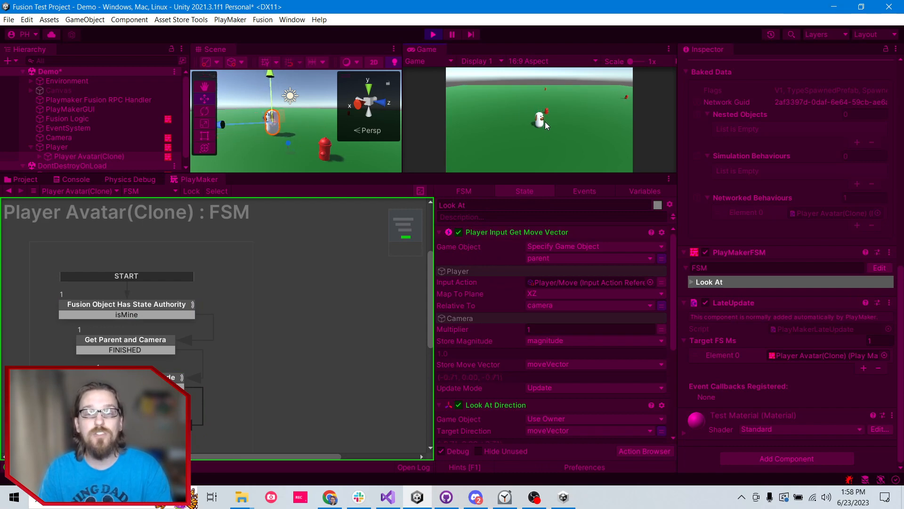
{"action": "key", "text": "d"}
{"action": "key", "text": "w"}
{"action": "key", "text": "a"}
{"action": "key", "text": "s"}
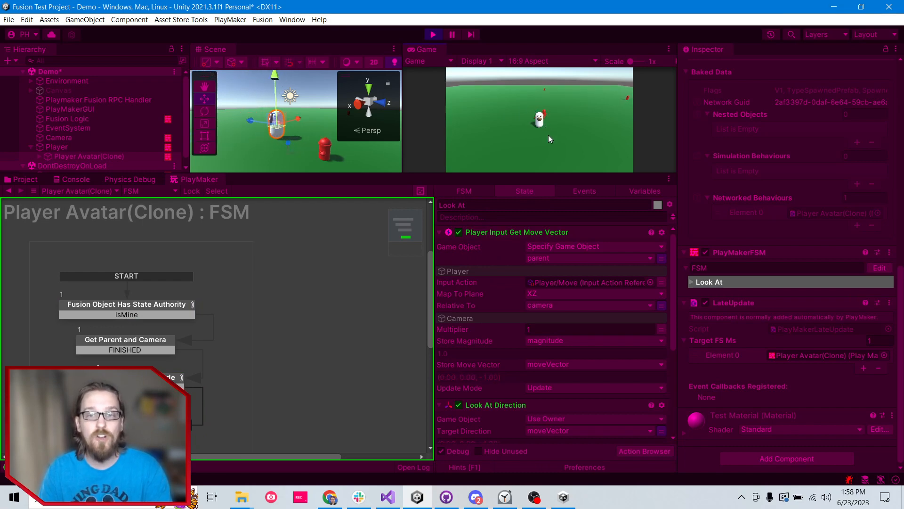
{"action": "key", "text": "d"}
{"action": "key", "text": "a"}
{"action": "key", "text": "s"}
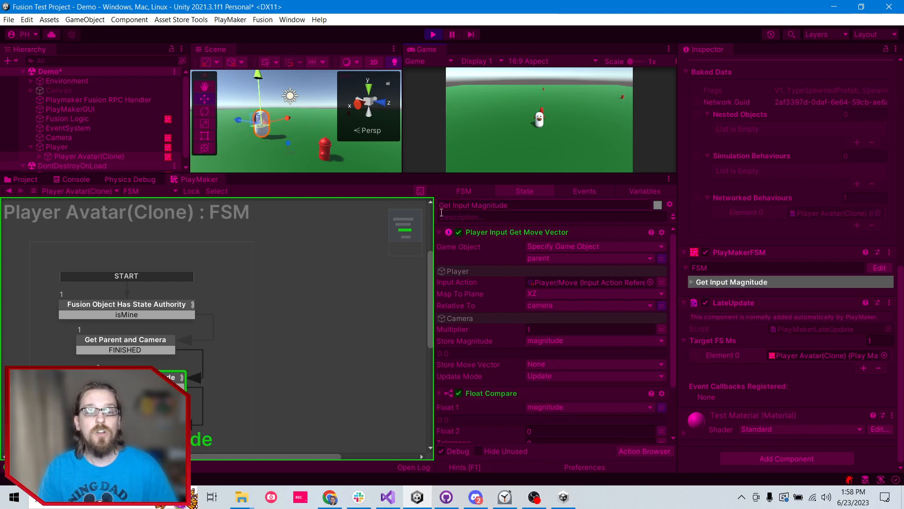
- Examine the avatar FSM's states in order: Fusion Object Has State Authority, Get Parent and Camera, Get Input Magnitude and Look At
{"action": "left_click", "coordinate": [128, 306]}
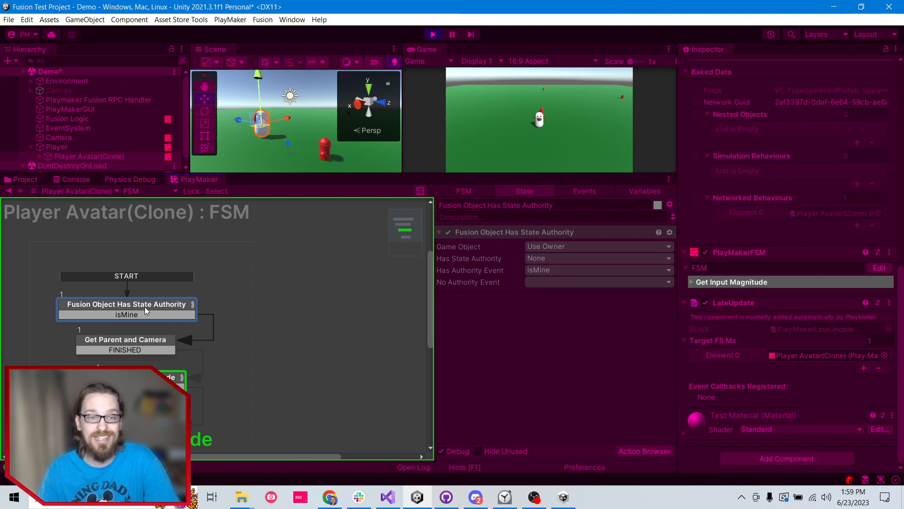
{"action": "middle_click_drag", "start_coordinate": [263, 390], "coordinate": [285, 366]}
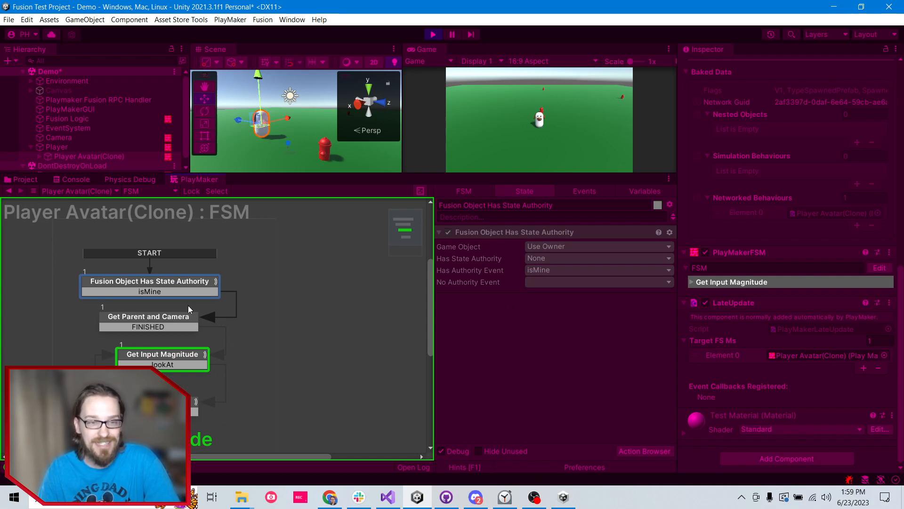
{"action": "left_click", "coordinate": [145, 322]}
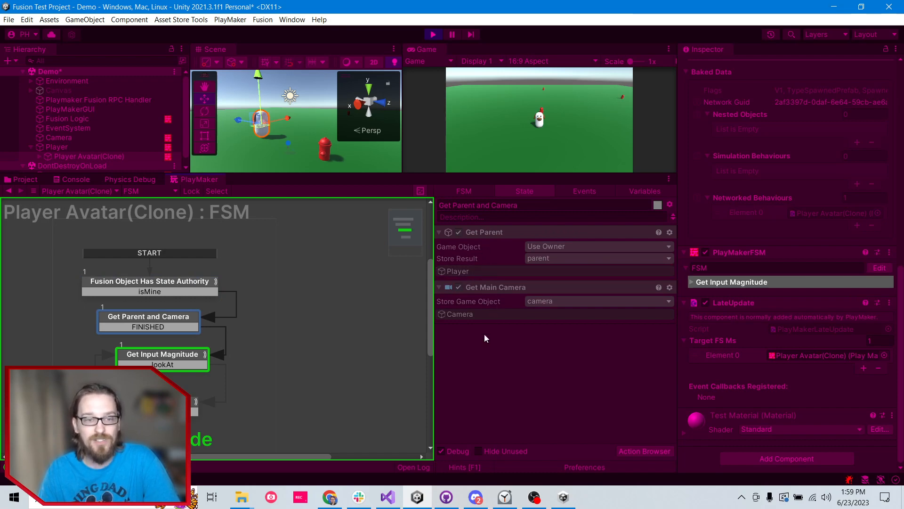
{"action": "left_click", "coordinate": [171, 356]}
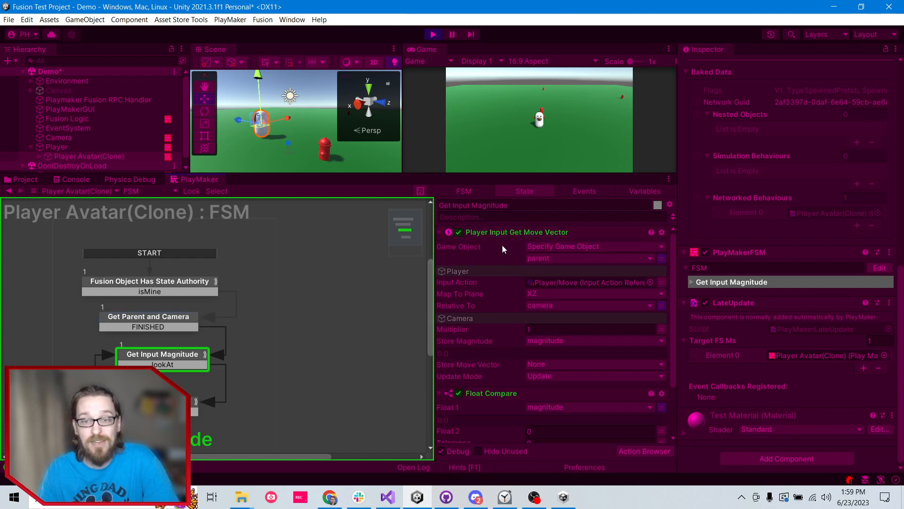
{"action": "scroll", "coordinate": [503, 245], "scroll_direction": "down", "scroll_amount": 3}
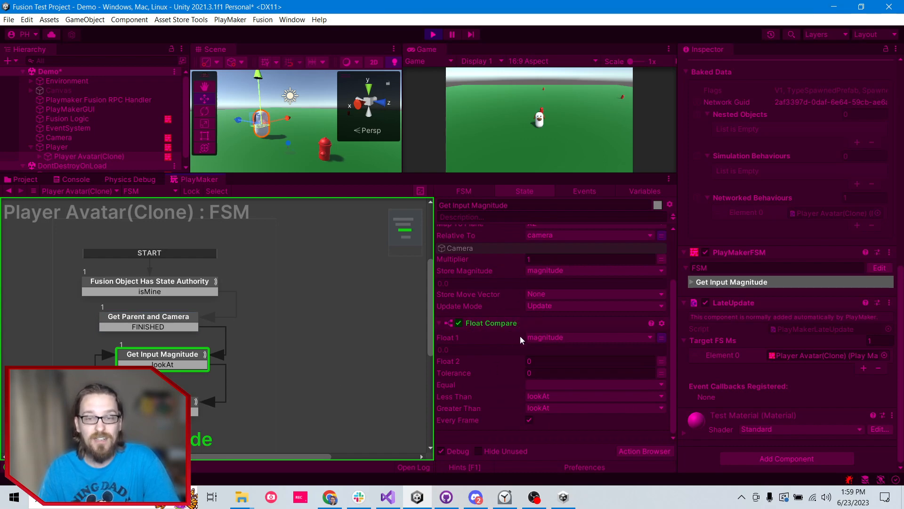
{"action": "left_click", "coordinate": [186, 406]}
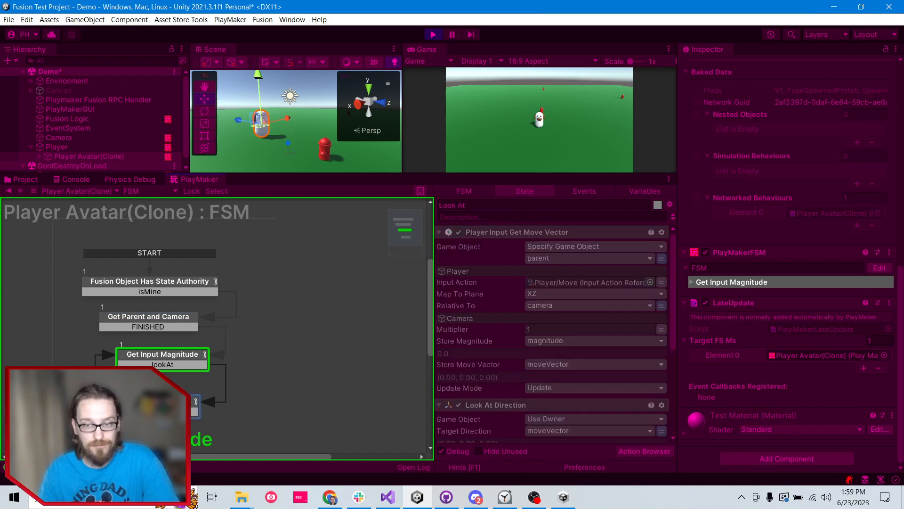
{"action": "scroll", "coordinate": [504, 289], "scroll_direction": "down", "scroll_amount": 5}
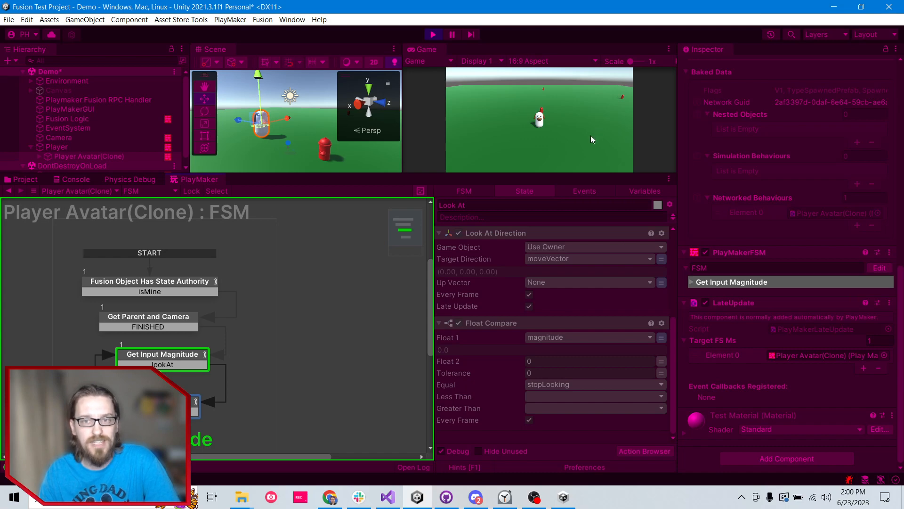
- Walk the avatar around the field again to observe how it turns to face its movement direction
{"action": "key", "text": "a"}
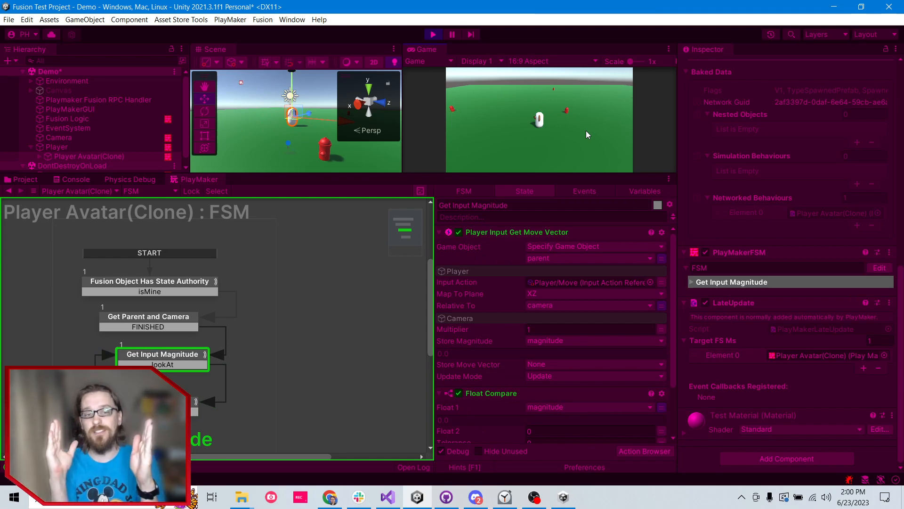
{"action": "key", "text": "d"}
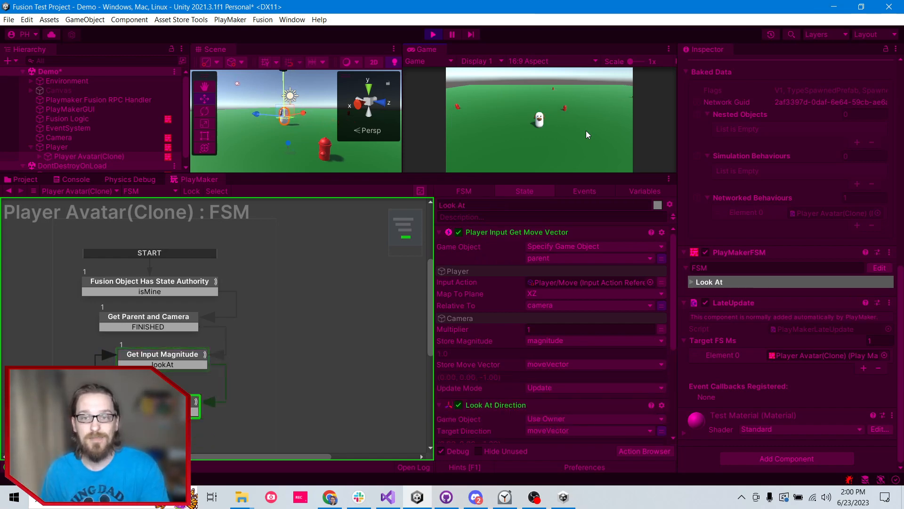
{"action": "key", "text": "a"}
{"action": "key", "text": "s"}
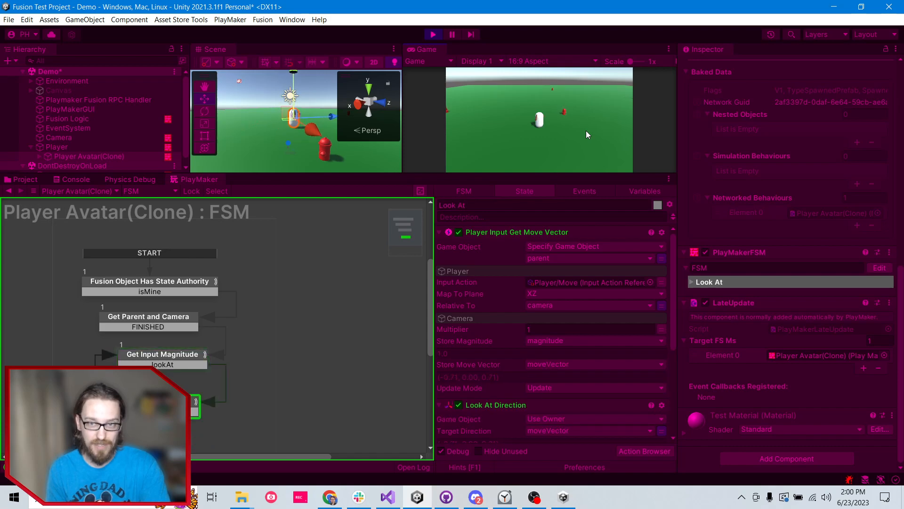
{"action": "key", "text": "s"}
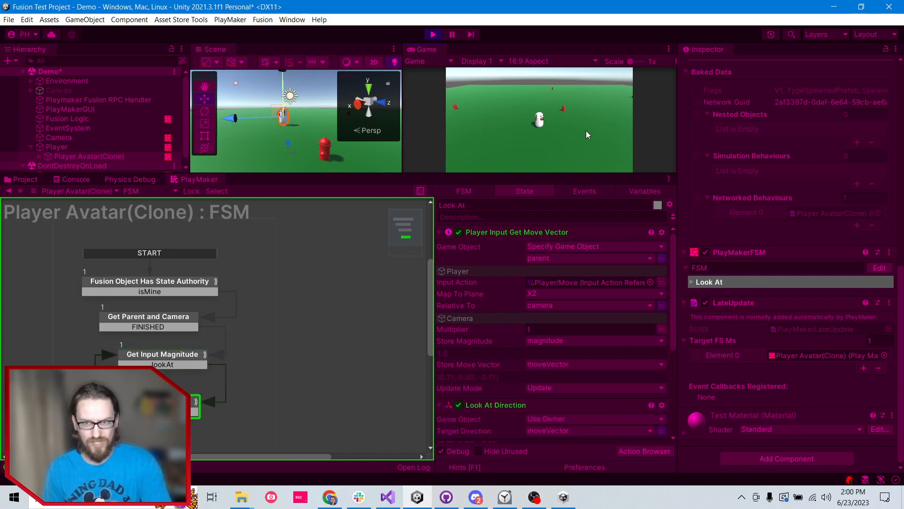
{"action": "key", "text": "d"}
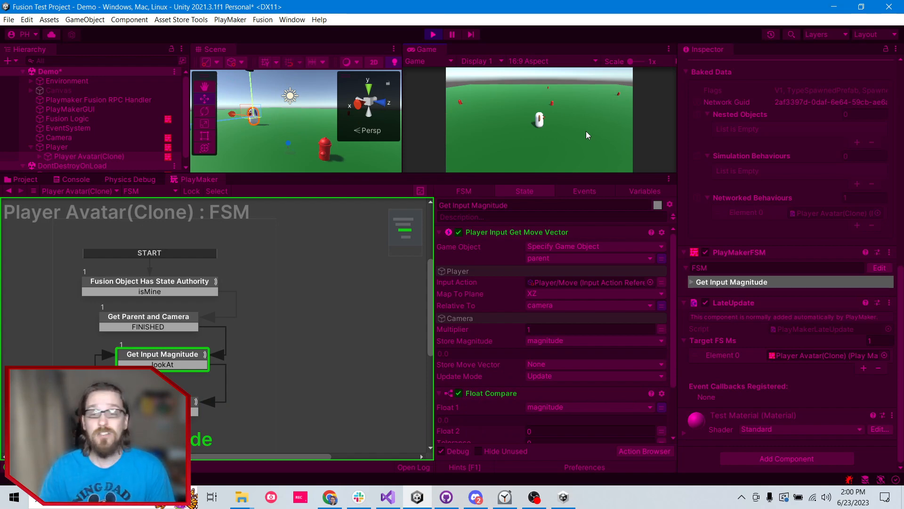
- Review the Look At state's Look At Direction and Float Compare actions while moving the avatar, and slightly enlarge the PlayMaker editor
{"action": "left_click", "coordinate": [169, 404]}
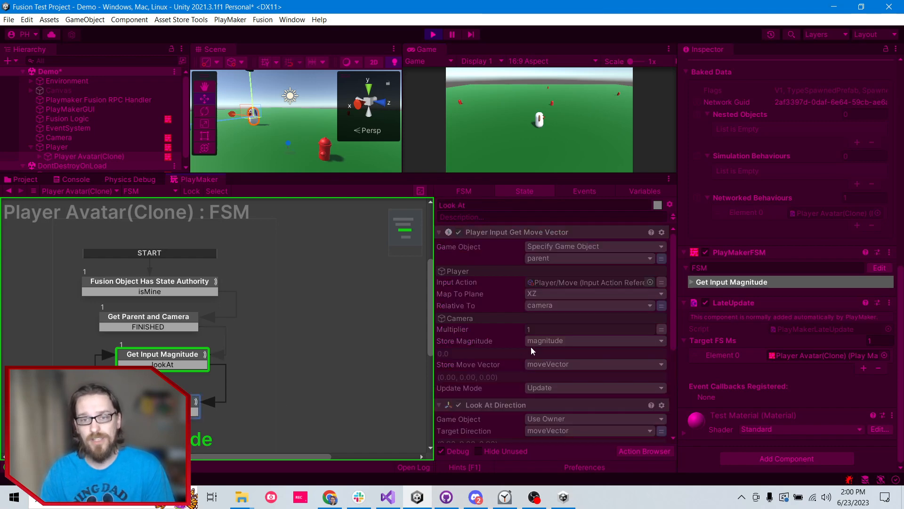
{"action": "scroll", "coordinate": [531, 346], "scroll_direction": "down", "scroll_amount": 5}
{"action": "key", "text": "w"}
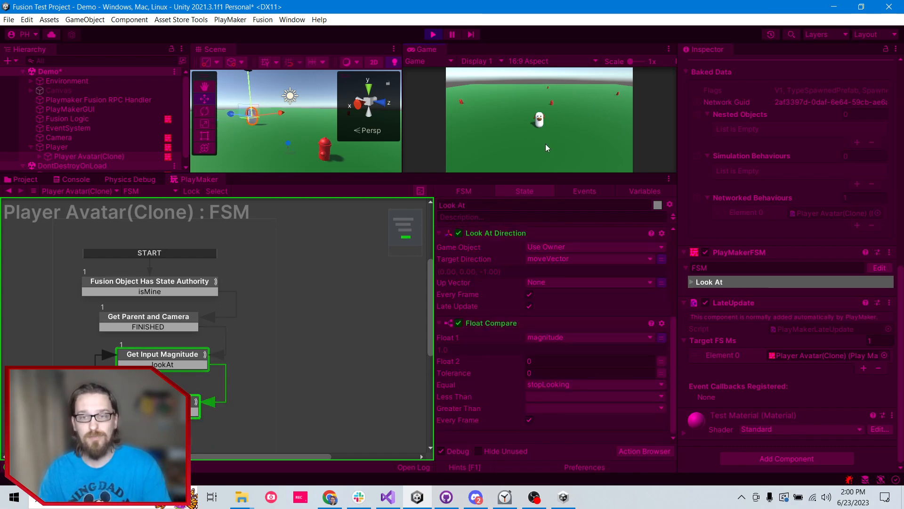
{"action": "key", "text": "s"}
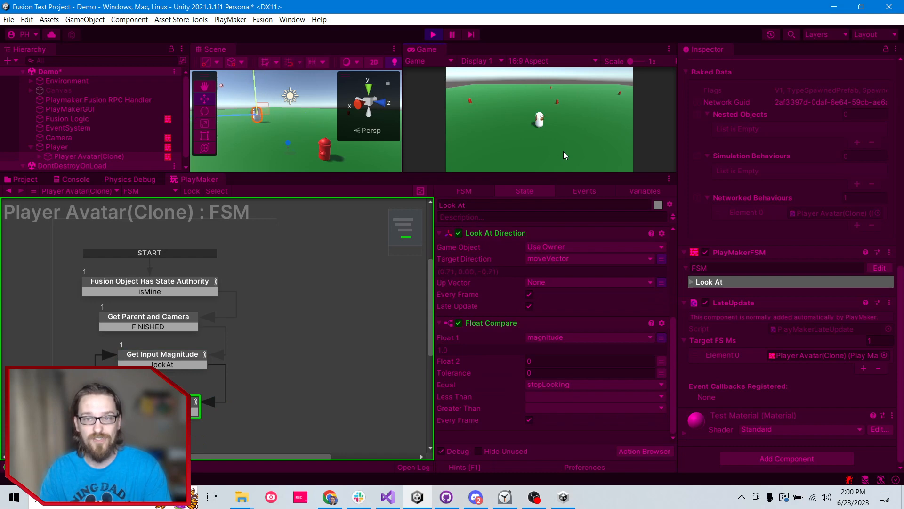
{"action": "key", "text": "w"}
{"action": "key", "text": "d"}
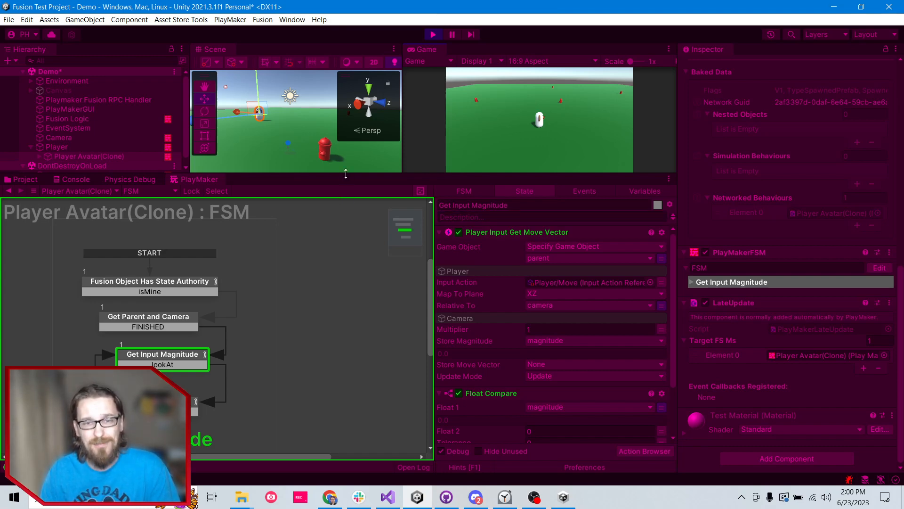
{"action": "mouse_move", "coordinate": [346, 174]}
{"action": "left_mouse_down"}
{"action": "mouse_move", "coordinate": [351, 259]}
{"action": "mouse_move", "coordinate": [340, 231]}
{"action": "mouse_move", "coordinate": [341, 173]}
{"action": "left_mouse_up"}
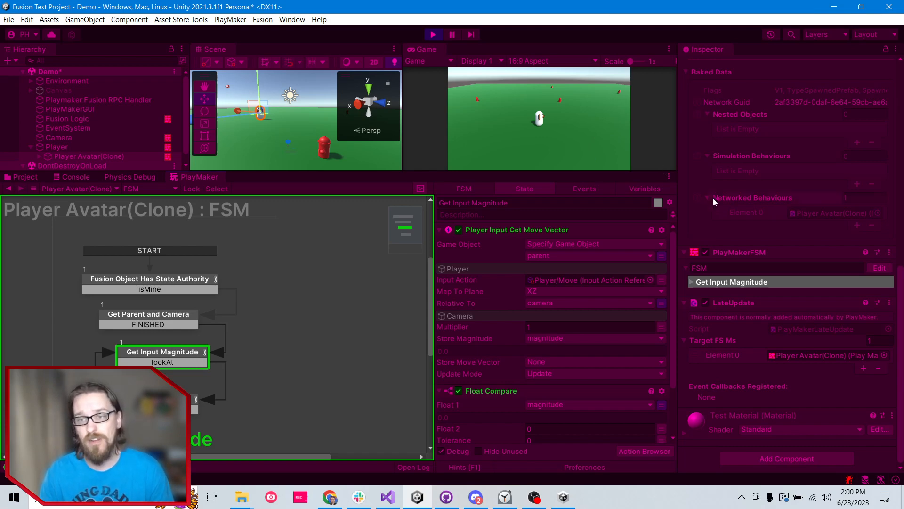
- Stop the running game and add a 3D cube to the Demo scene
{"action": "left_click", "coordinate": [433, 35]}
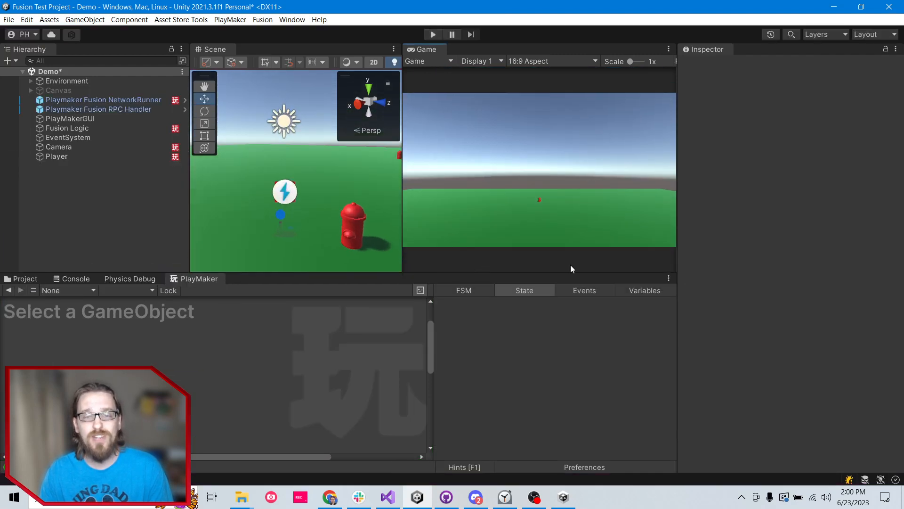
{"action": "right_click", "coordinate": [79, 207]}
{"action": "mouse_move", "coordinate": [197, 343]}
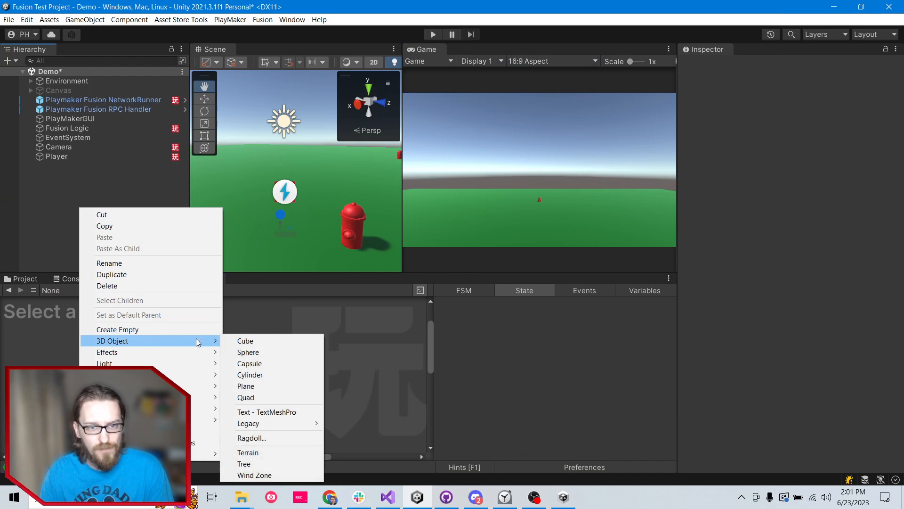
{"action": "left_click", "coordinate": [230, 340]}
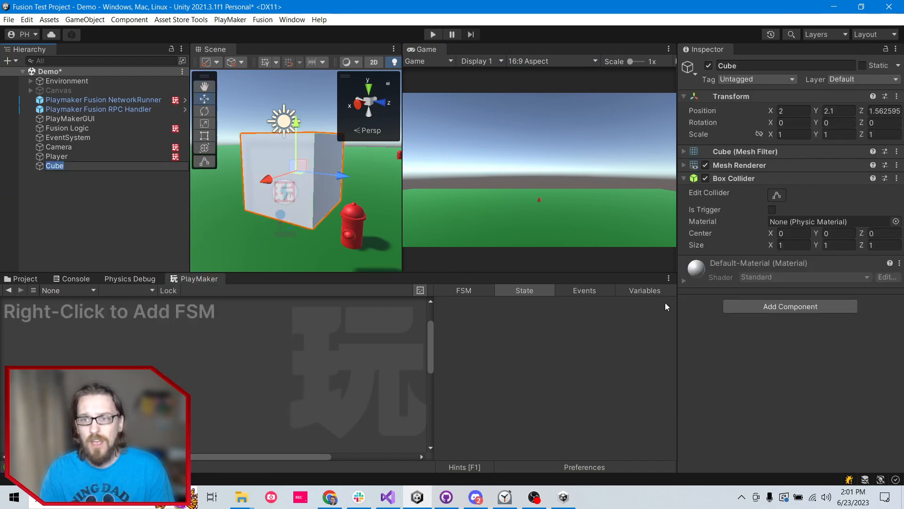
- Add a Network Object component to the cube
{"action": "left_click", "coordinate": [755, 307]}
{"action": "type", "text": "coll"}
{"action": "type", "text": "netwo"}
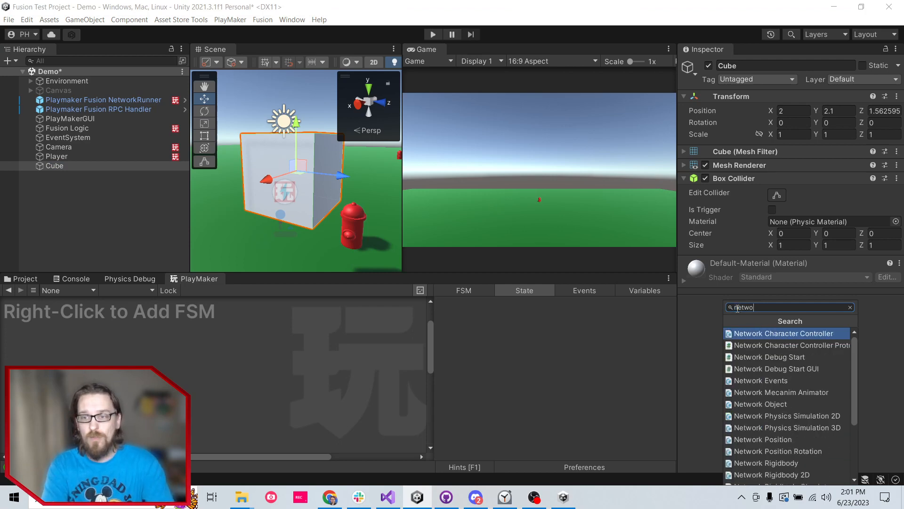
{"action": "type", "text": "rk obj"}
{"action": "key", "text": "Return"}
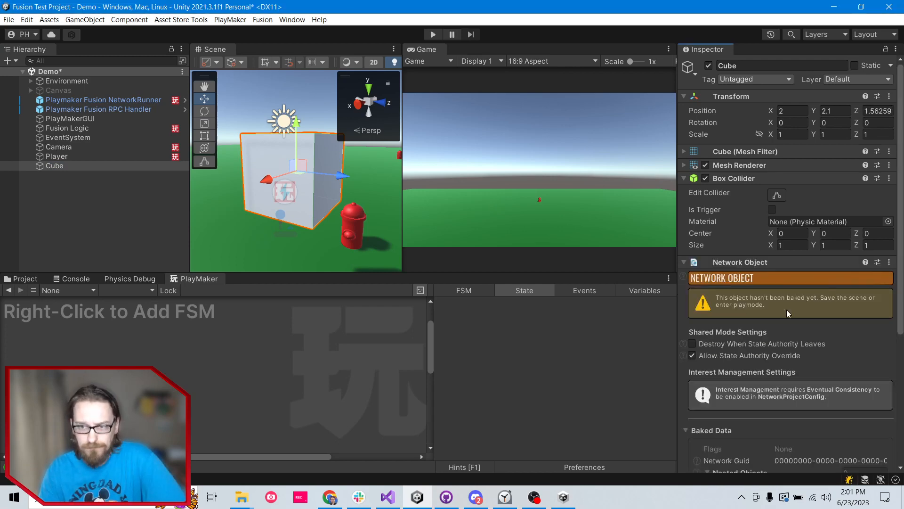
- In the cube's Network Object, enable Destroy When State Authority Leaves and disable Allow State Authority Override
{"action": "scroll", "coordinate": [829, 190], "scroll_direction": "down", "scroll_amount": 1}
{"action": "scroll", "coordinate": [828, 207], "scroll_direction": "down", "scroll_amount": 3}
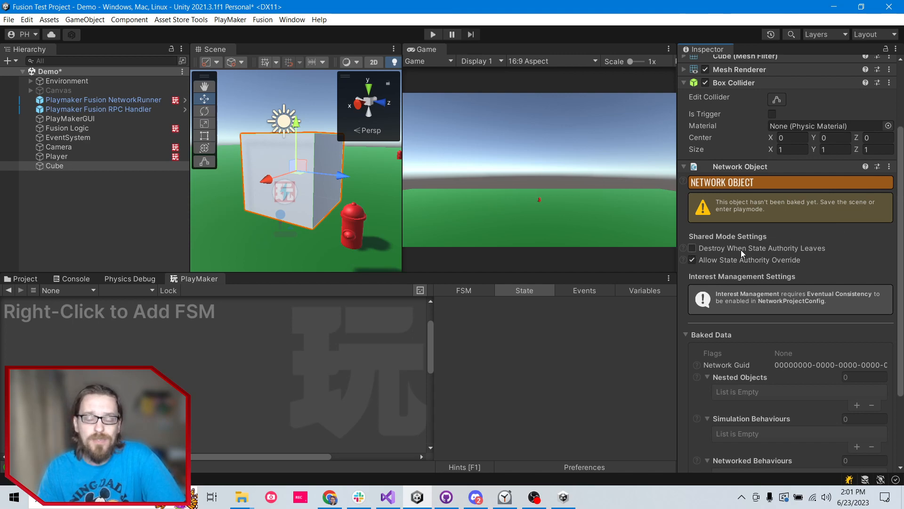
{"action": "mouse_move", "coordinate": [735, 250]}
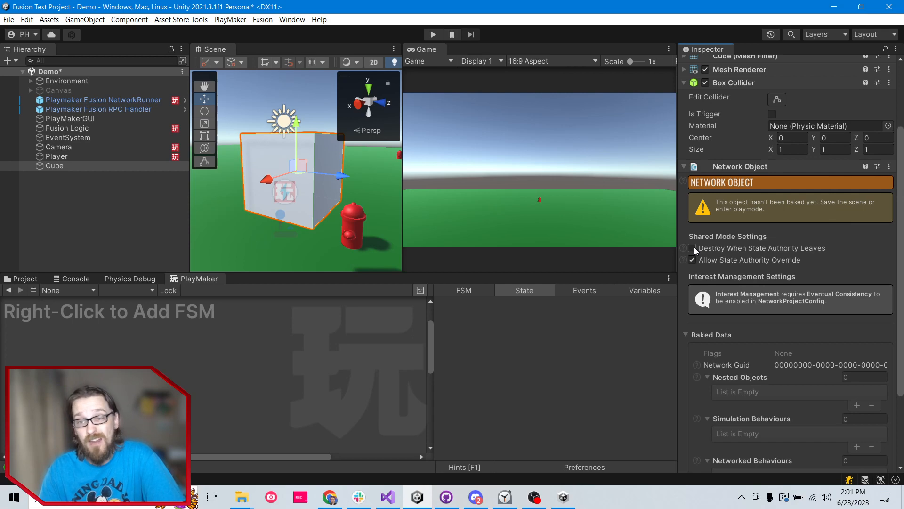
{"action": "left_click", "coordinate": [692, 260]}
{"action": "left_click", "coordinate": [692, 248]}
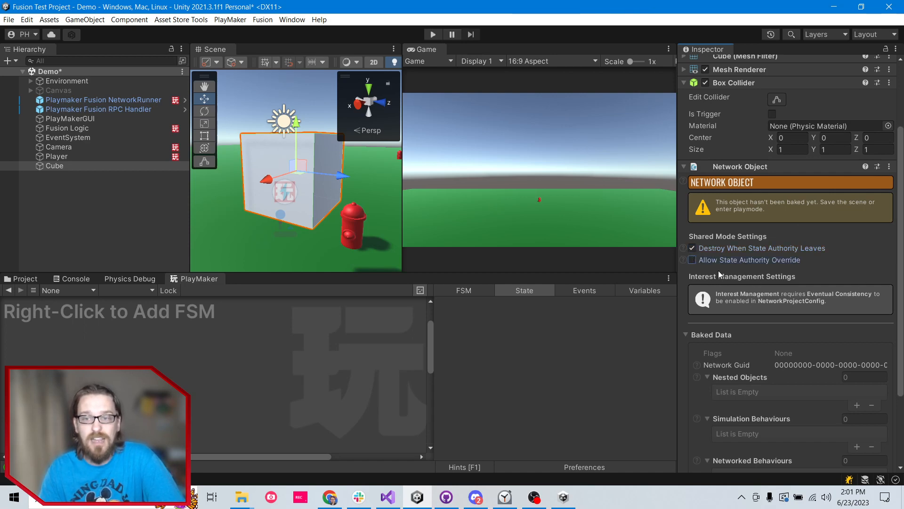
- Review the cube's Baked Data and save the scene to bake the network object
{"action": "scroll", "coordinate": [722, 294], "scroll_direction": "down", "scroll_amount": 3}
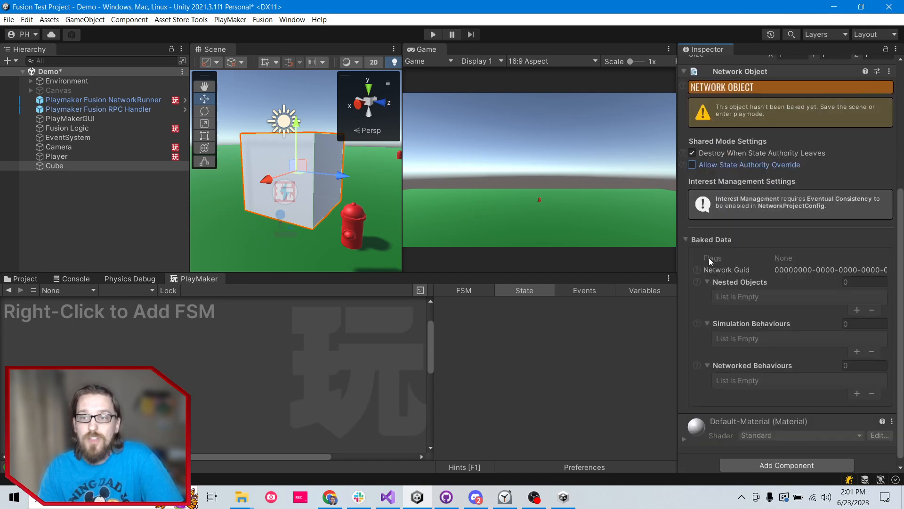
{"action": "scroll", "coordinate": [733, 278], "scroll_direction": "down", "scroll_amount": 1}
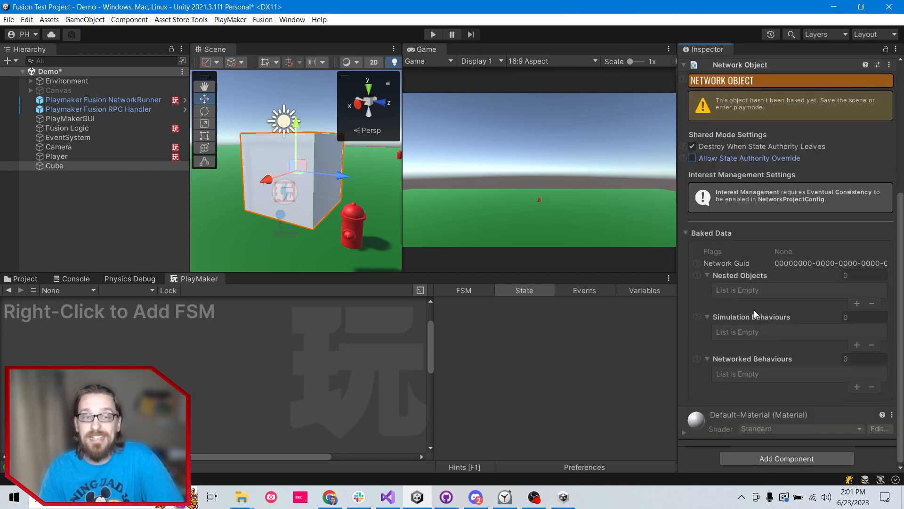
{"action": "scroll", "coordinate": [756, 312], "scroll_direction": "up", "scroll_amount": 3}
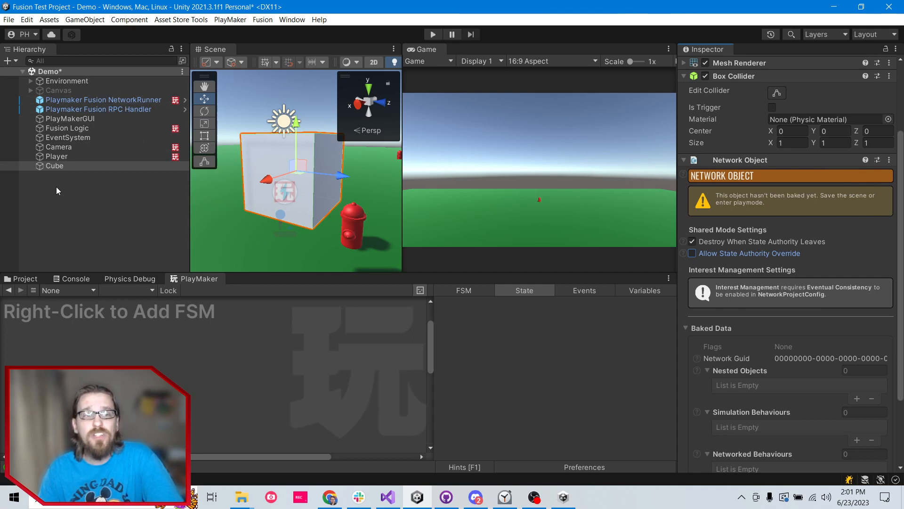
{"action": "key", "text": "ctrl+s"}
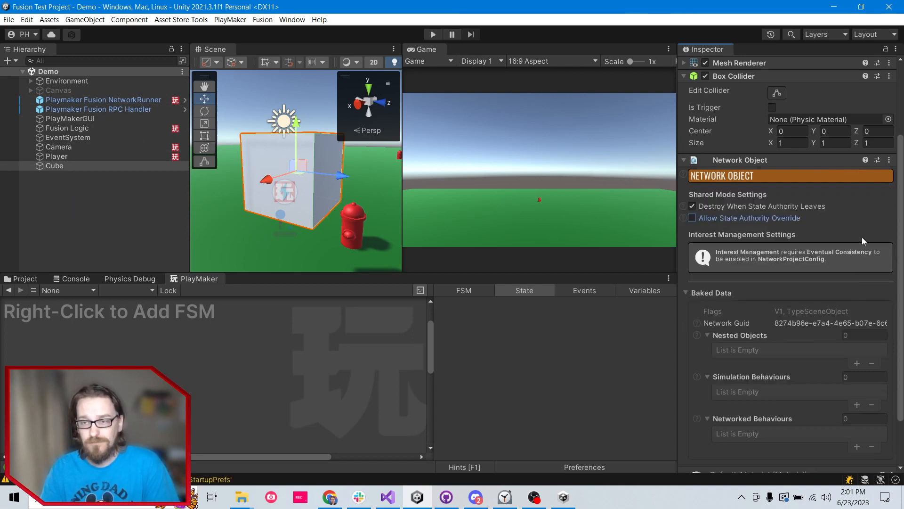
{"action": "scroll", "coordinate": [746, 359], "scroll_direction": "down", "scroll_amount": 3}
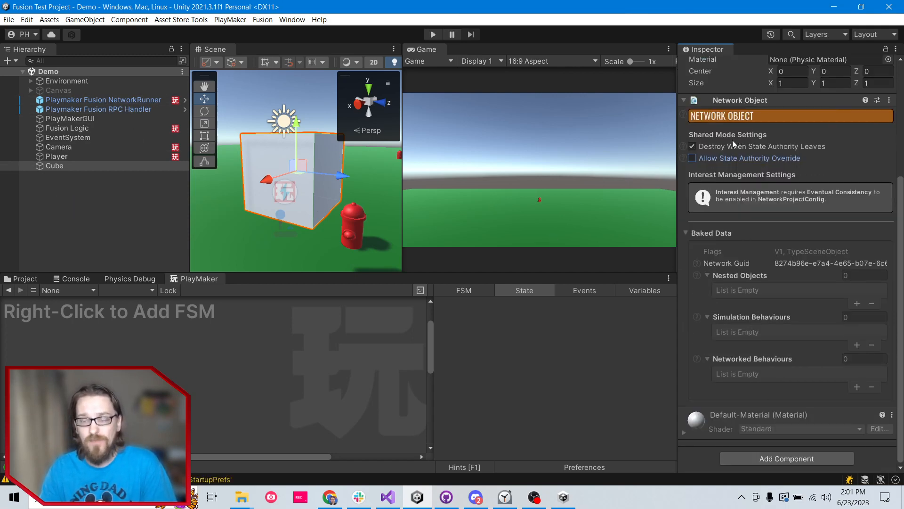
{"action": "scroll", "coordinate": [749, 179], "scroll_direction": "up", "scroll_amount": 6}
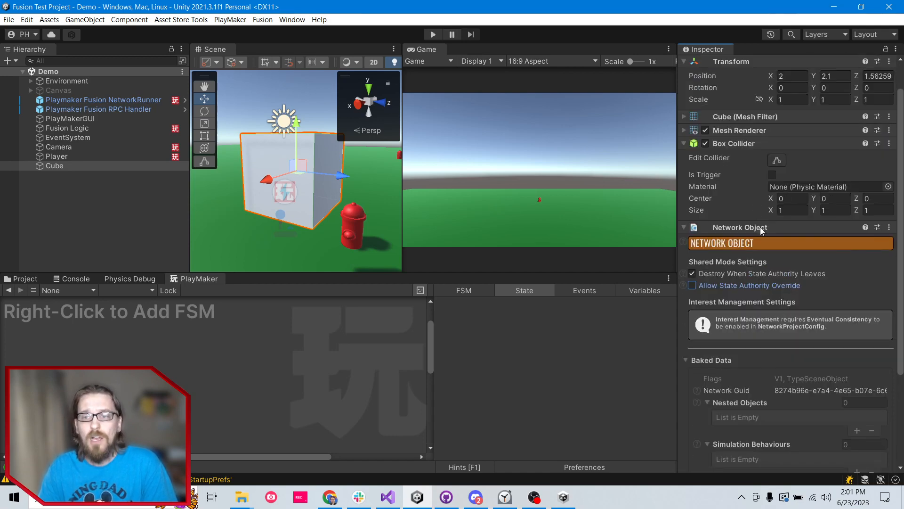
- Turn the cube into a prefab in the Assets/Prefabs folder and delete its instance from the scene
{"action": "left_click", "coordinate": [14, 277]}
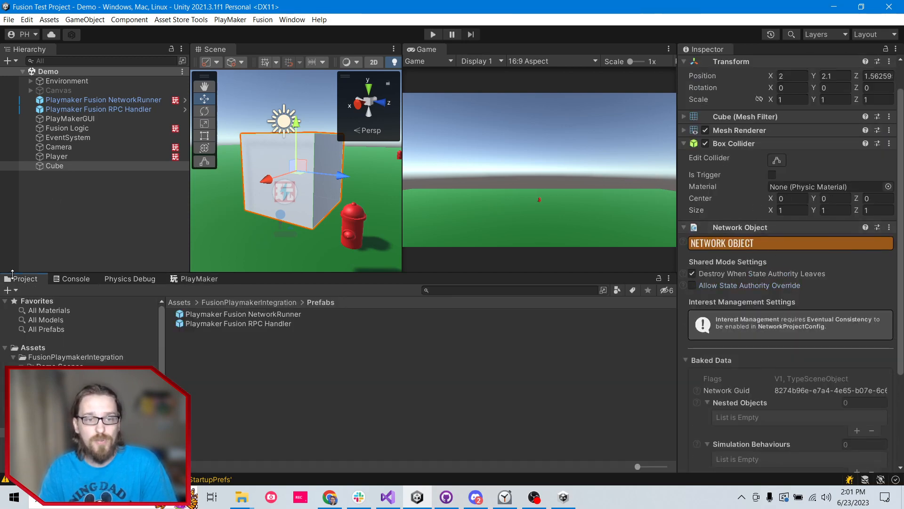
{"action": "scroll", "coordinate": [80, 330], "scroll_direction": "down", "scroll_amount": 3}
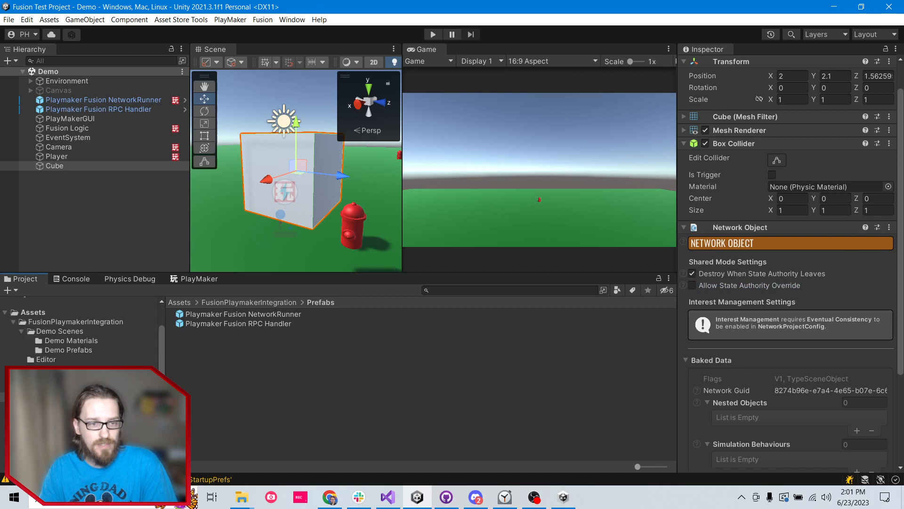
{"action": "left_click", "coordinate": [45, 361]}
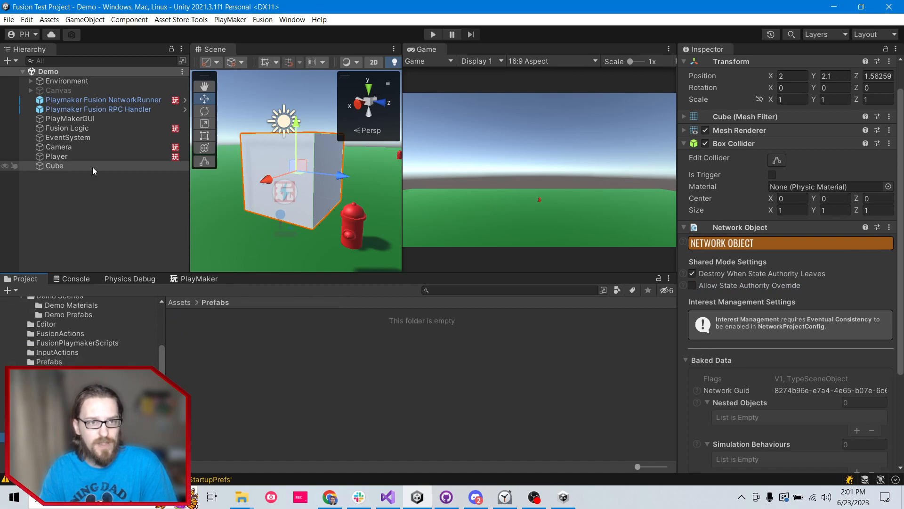
{"action": "left_click_drag", "start_coordinate": [47, 165], "coordinate": [332, 365]}
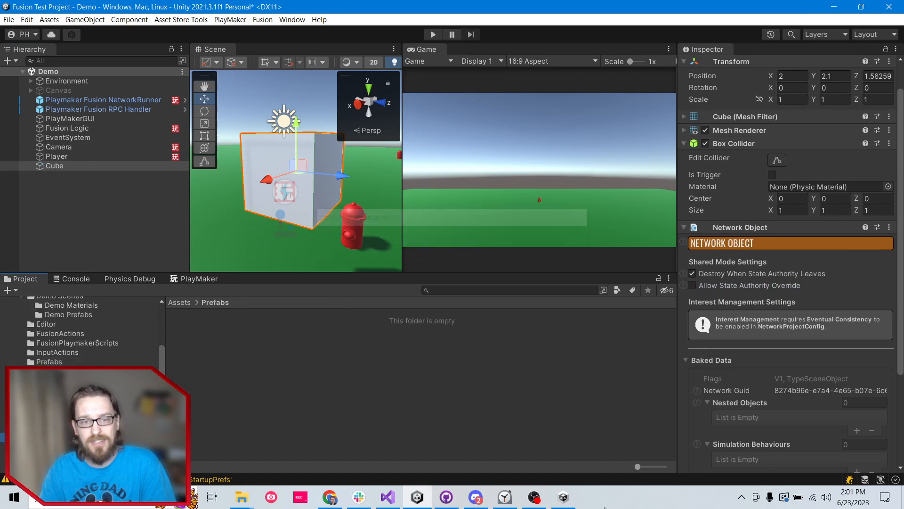
{"action": "left_click", "coordinate": [53, 166]}
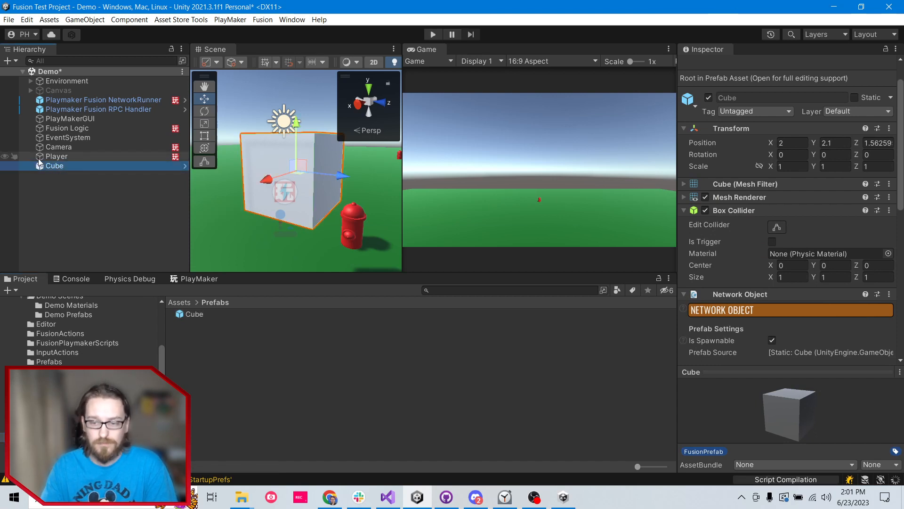
{"action": "key", "text": "Delete"}
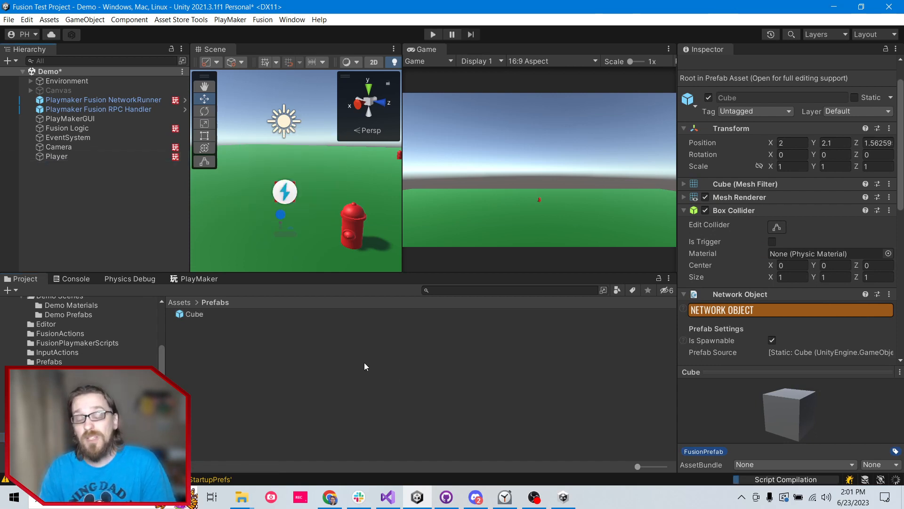
- Duplicate the Cube prefab in the Prefabs folder and look over its Network Object settings and Baked Data
{"action": "left_click", "coordinate": [185, 315]}
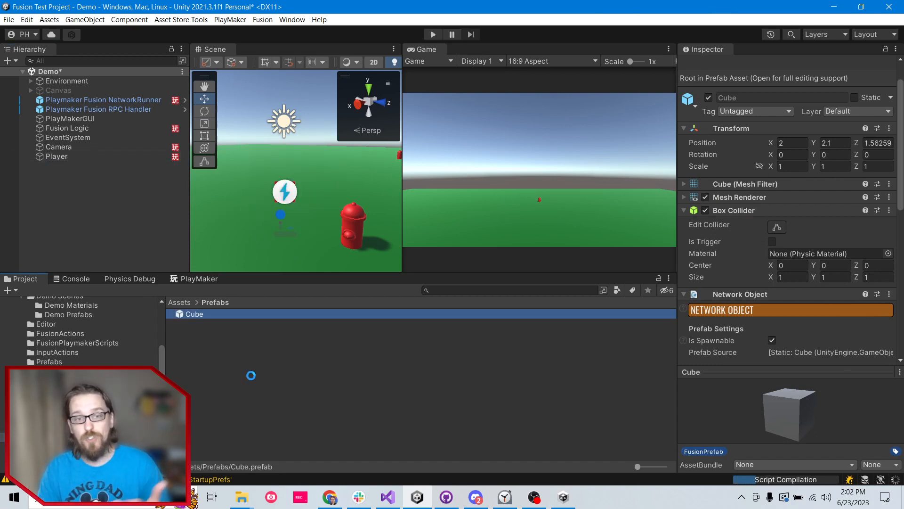
{"action": "key", "text": "ctrl+d"}
{"action": "scroll", "coordinate": [821, 126], "scroll_direction": "down", "scroll_amount": 10}
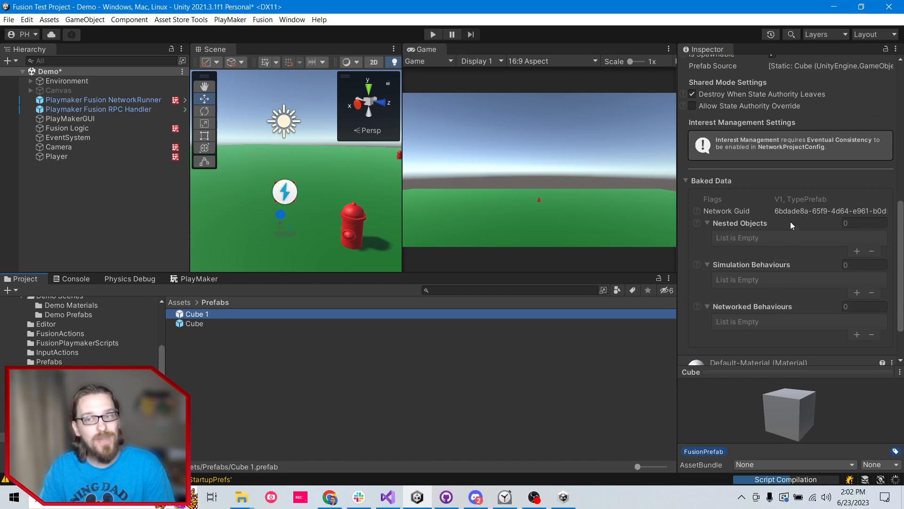
{"action": "scroll", "coordinate": [793, 229], "scroll_direction": "down", "scroll_amount": 3}
{"action": "left_click", "coordinate": [239, 396]}
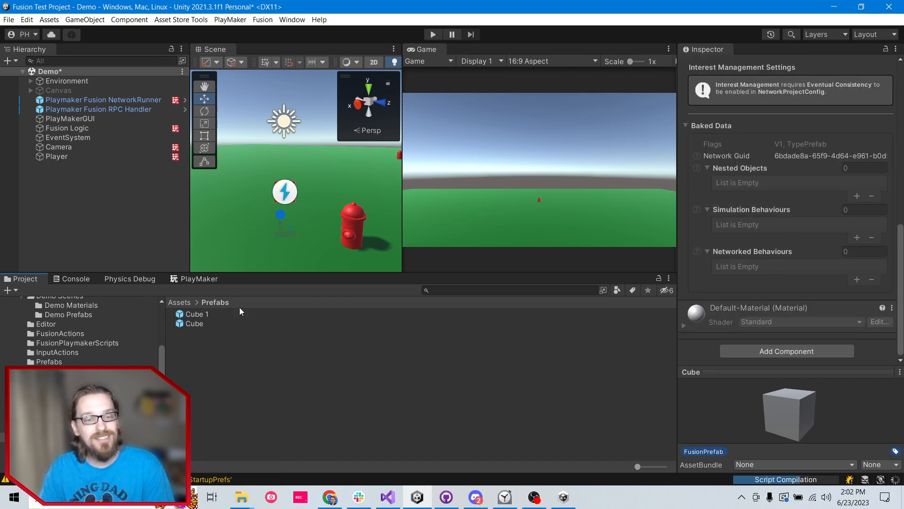
- Run the game briefly, stop it, and rebuild Fusion's prefab table
{"action": "left_click", "coordinate": [434, 35]}
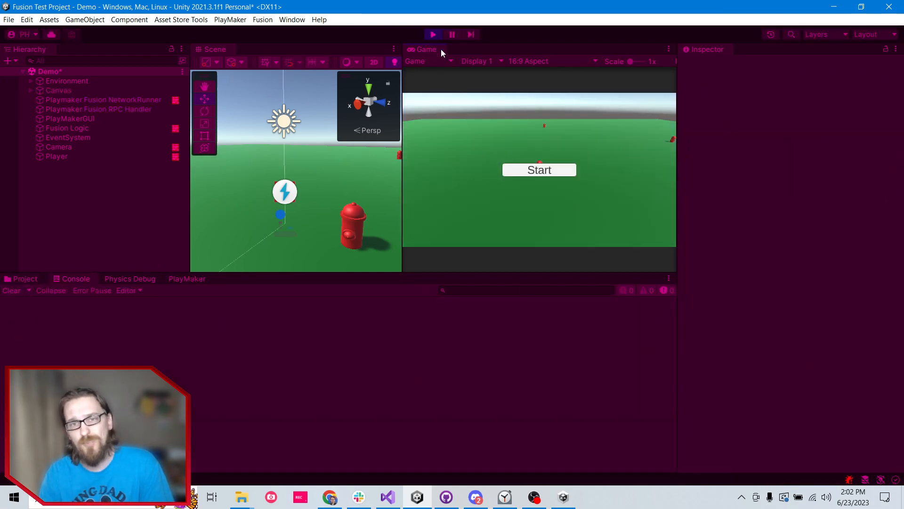
{"action": "left_click", "coordinate": [432, 34]}
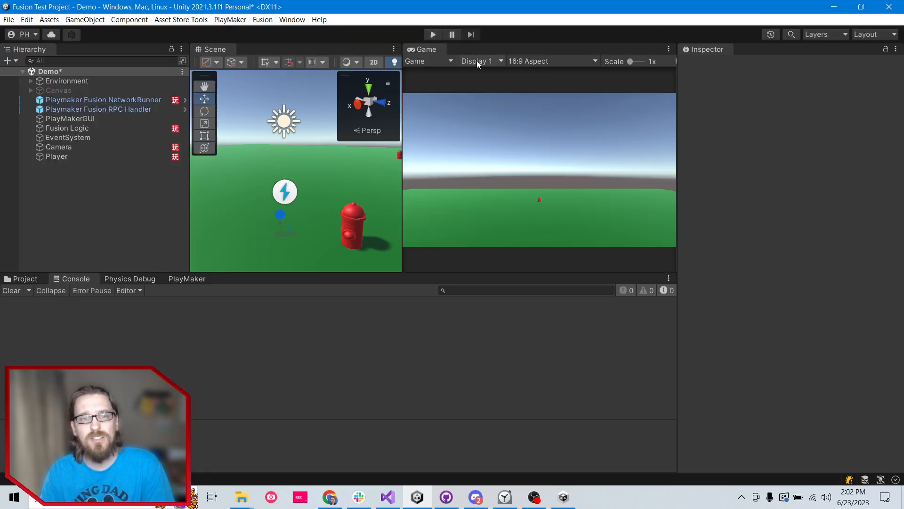
{"action": "left_click", "coordinate": [264, 21]}
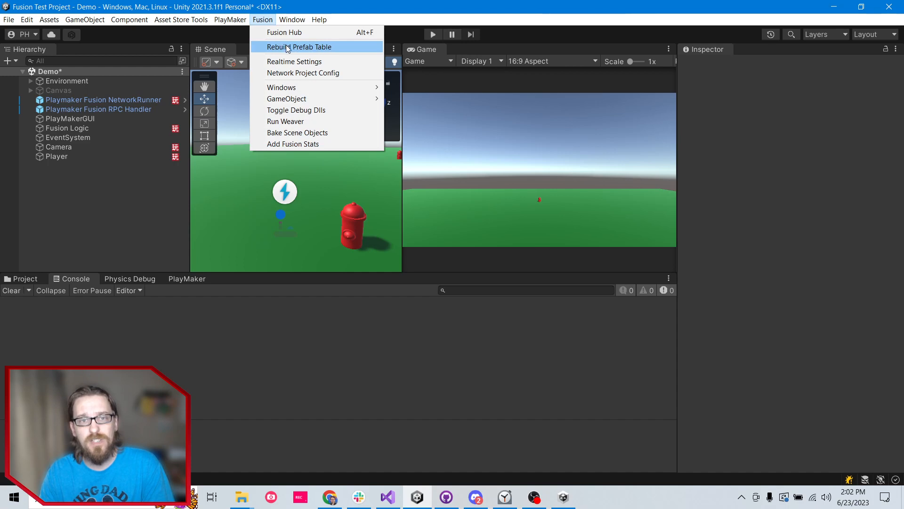
{"action": "left_click", "coordinate": [289, 47]}
- Open the Network Project Config and examine its auto-generated Prefabs list for the new cube prefabs
{"action": "left_click", "coordinate": [263, 21]}
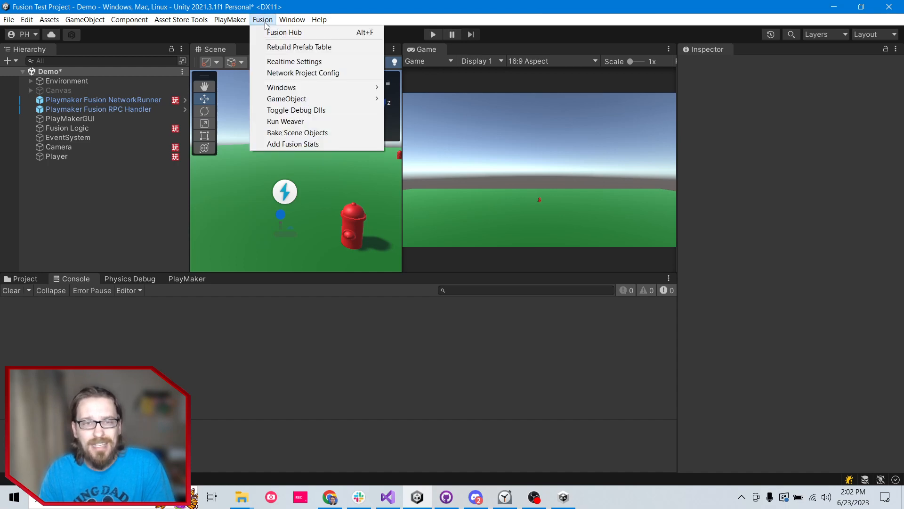
{"action": "left_click", "coordinate": [293, 73]}
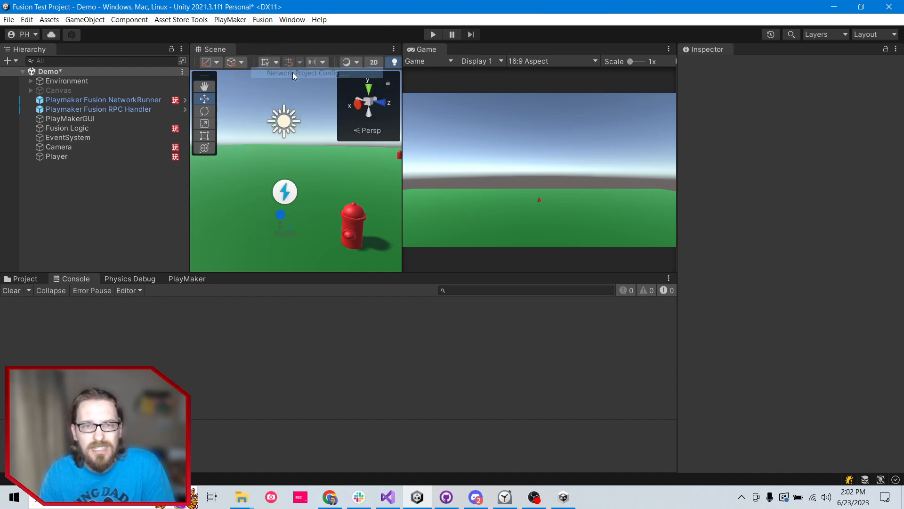
{"action": "left_click", "coordinate": [271, 22]}
{"action": "left_click", "coordinate": [272, 22]}
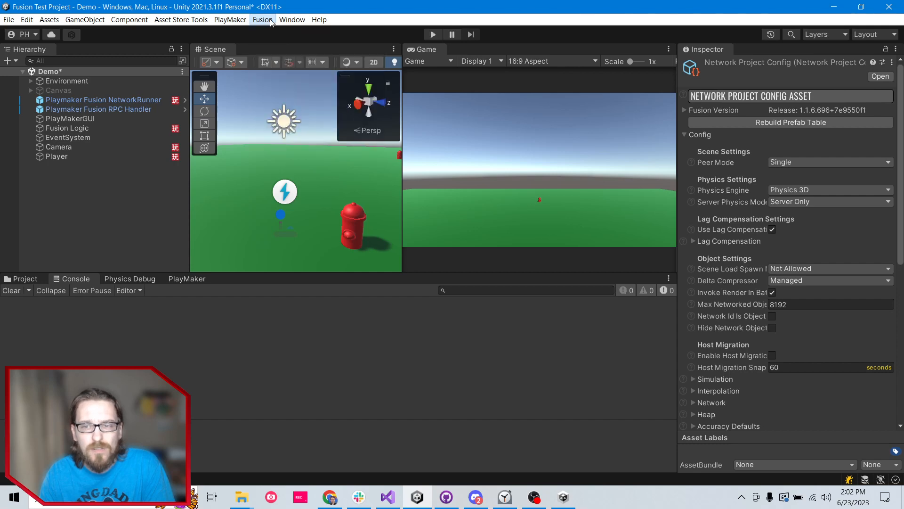
{"action": "scroll", "coordinate": [769, 237], "scroll_direction": "down", "scroll_amount": 5}
{"action": "scroll", "coordinate": [770, 237], "scroll_direction": "down", "scroll_amount": 5}
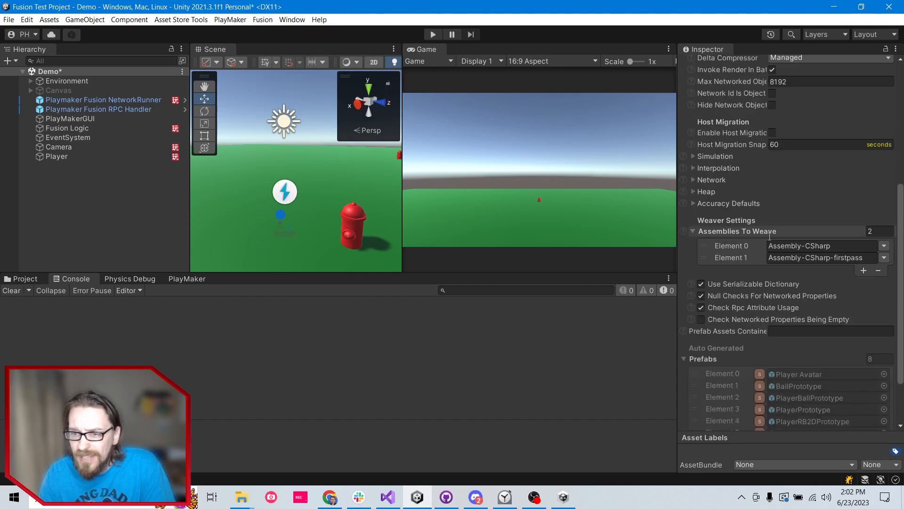
{"action": "scroll", "coordinate": [770, 237], "scroll_direction": "down", "scroll_amount": 2}
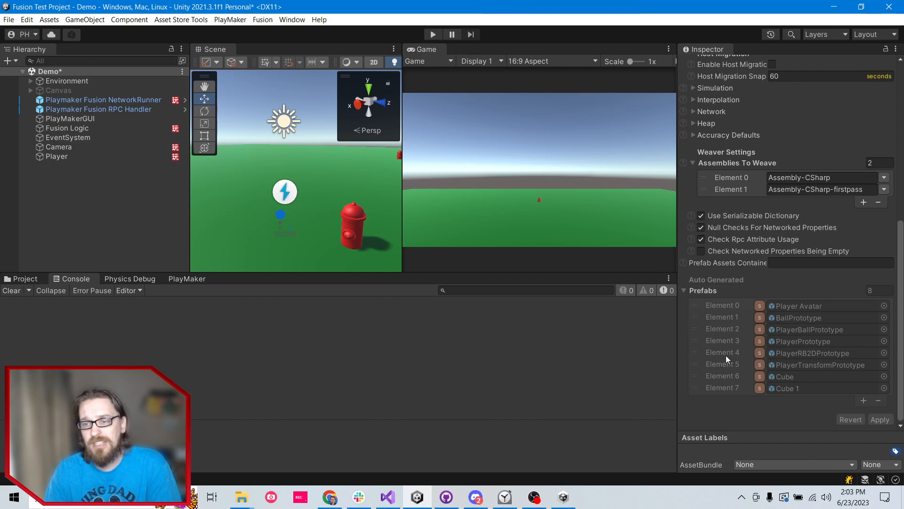
{"action": "left_click", "coordinate": [262, 20]}
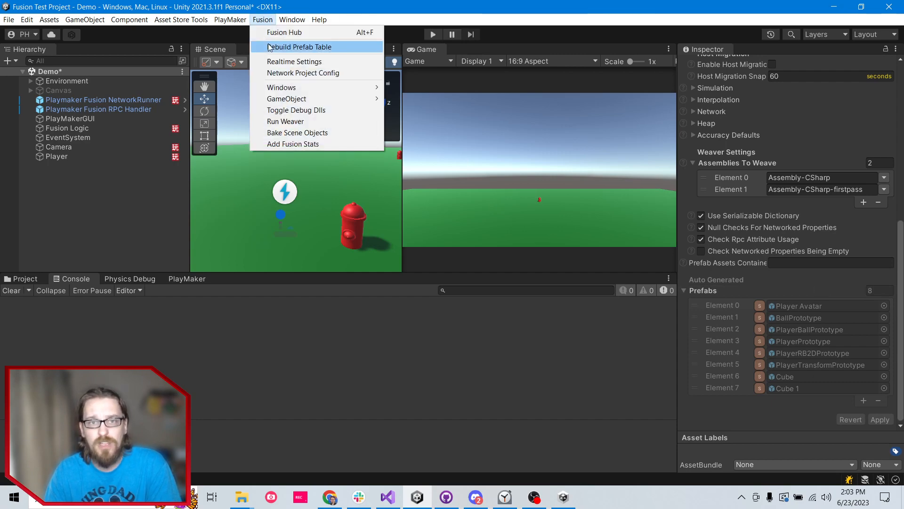
{"action": "left_click", "coordinate": [431, 12]}
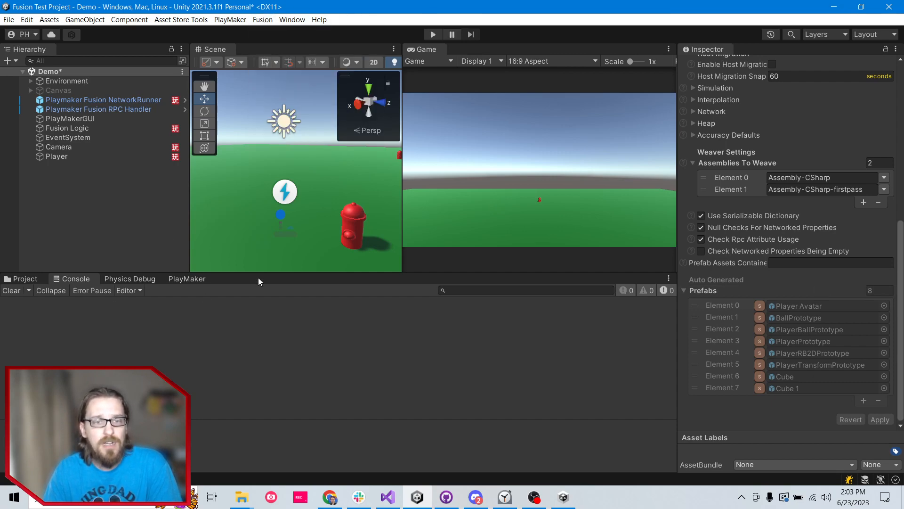
- Display the Fusion Logic object's Fusion Connection FSM in the PlayMaker editor to review its Fusion Spawn Network Object action
{"action": "left_click", "coordinate": [71, 129]}
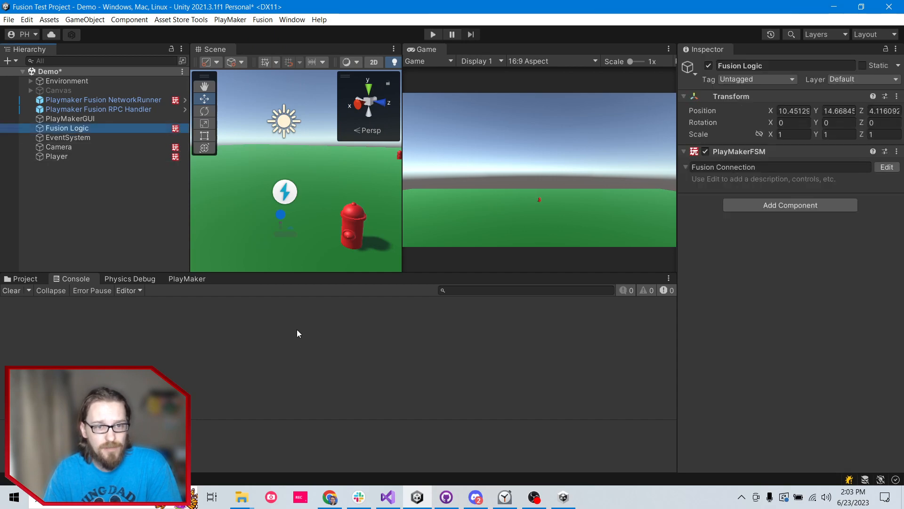
{"action": "left_click", "coordinate": [195, 281]}
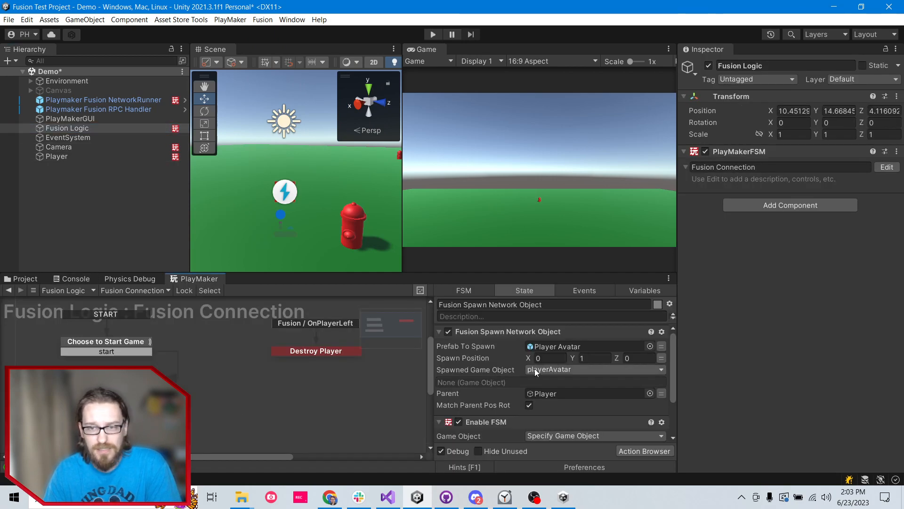
- Set the Fusion Spawn Network Object action's Prefab To Spawn to the Cube prefab
{"action": "left_click_drag", "start_coordinate": [527, 272], "coordinate": [527, 200]}
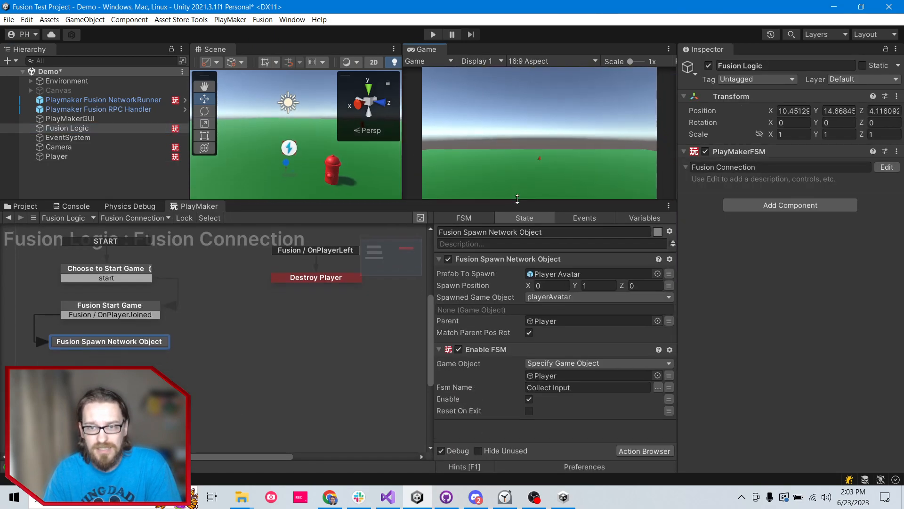
{"action": "left_click", "coordinate": [658, 274]}
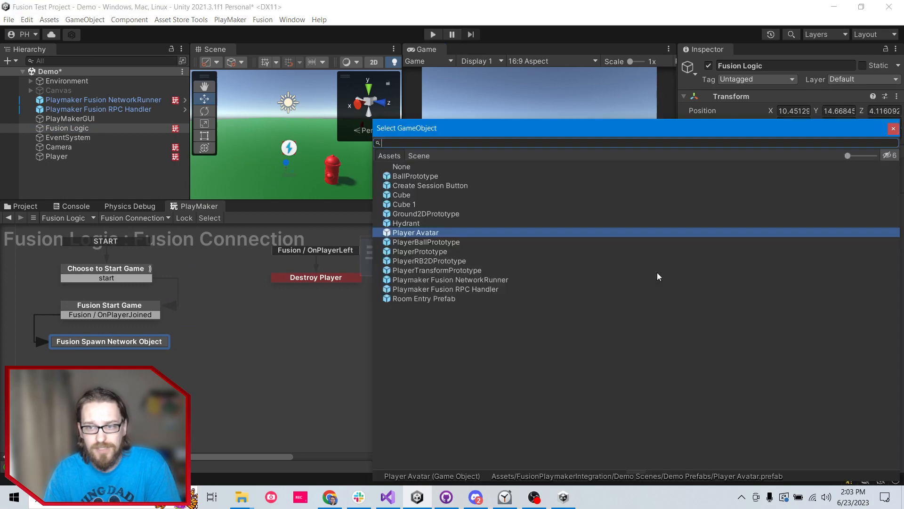
{"action": "left_click", "coordinate": [408, 195]}
{"action": "left_click", "coordinate": [893, 129]}
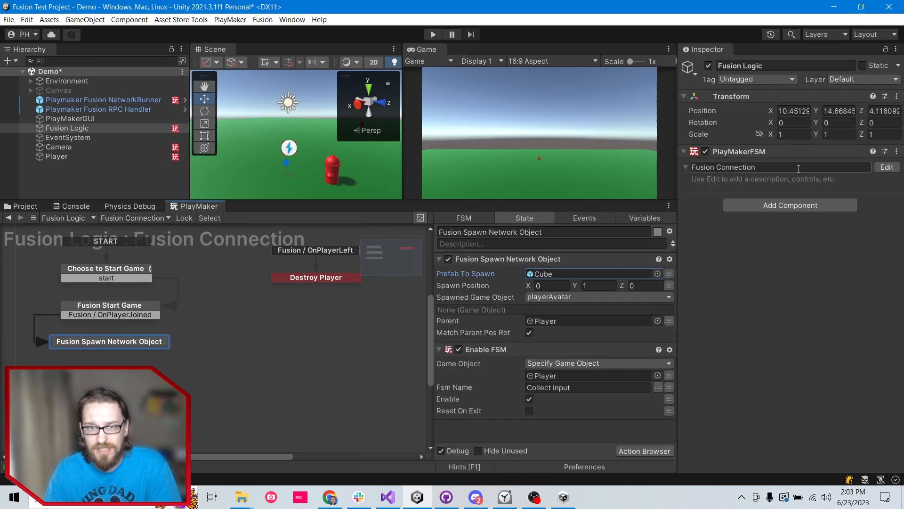
- Test spawning the cube by running the scene and starting a game session, and stop play mode
{"action": "left_click", "coordinate": [433, 34]}
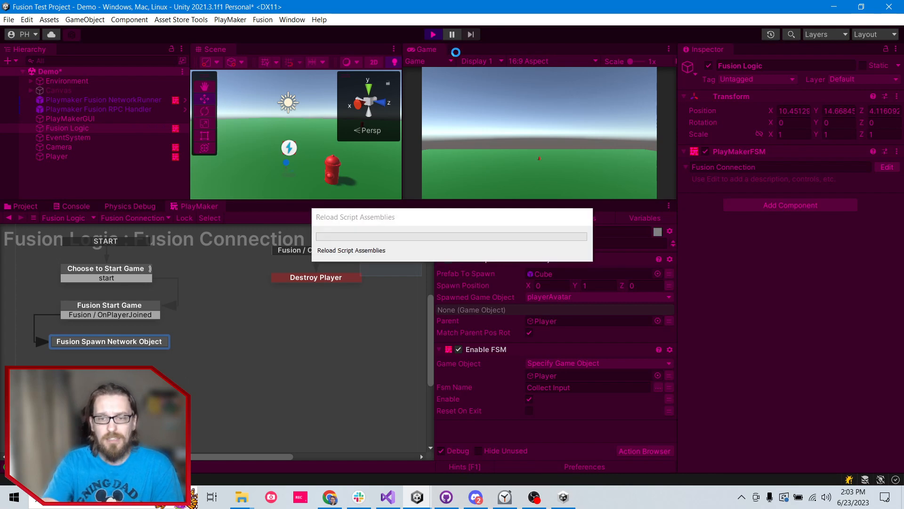
{"action": "left_click", "coordinate": [541, 133]}
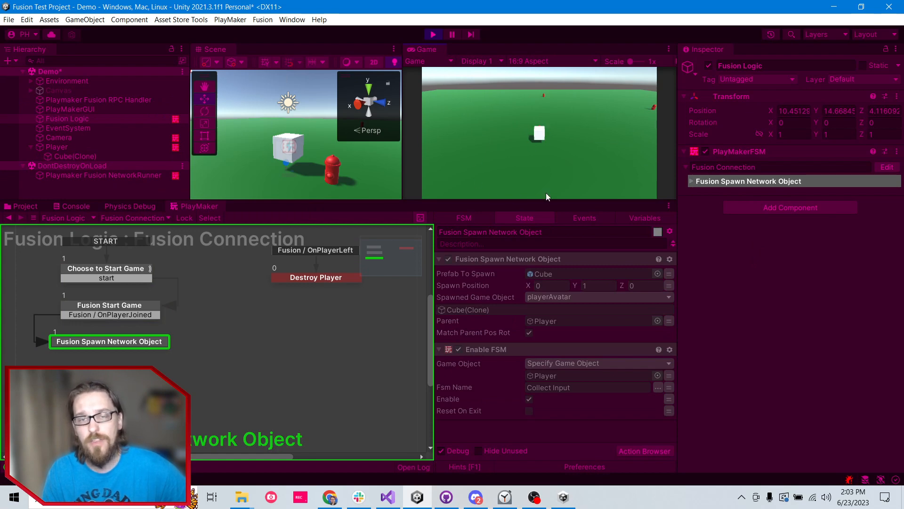
{"action": "left_click", "coordinate": [434, 35]}
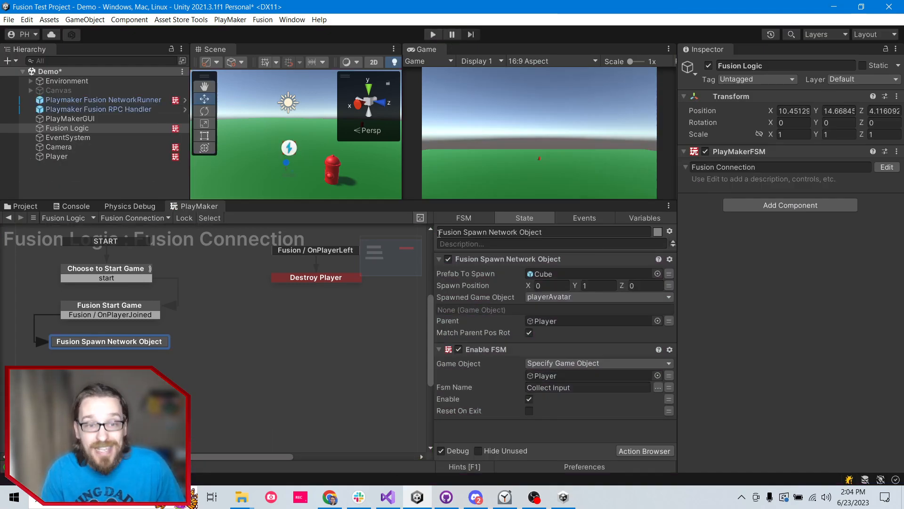
- Open the Cube prefab from the Prefabs folder for editing and add a PlayMaker FSM to it
{"action": "left_click_drag", "start_coordinate": [442, 201], "coordinate": [441, 236]}
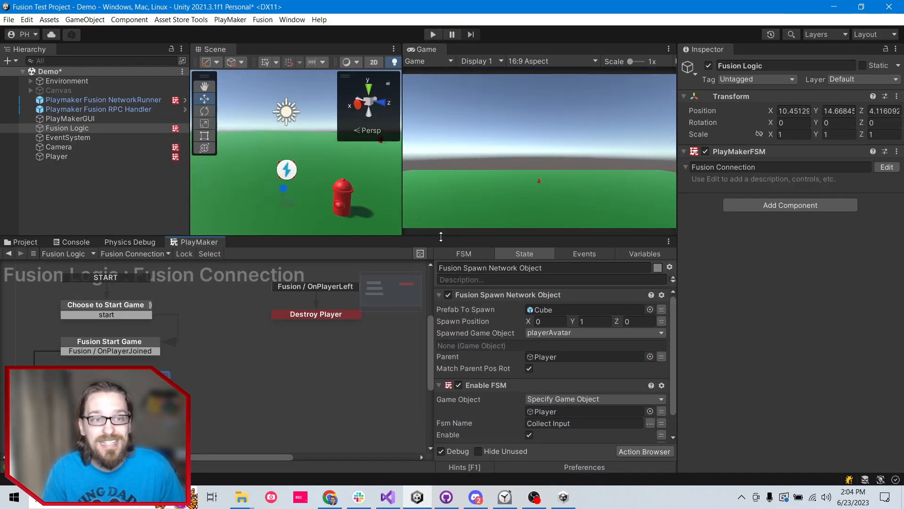
{"action": "left_click", "coordinate": [26, 243]}
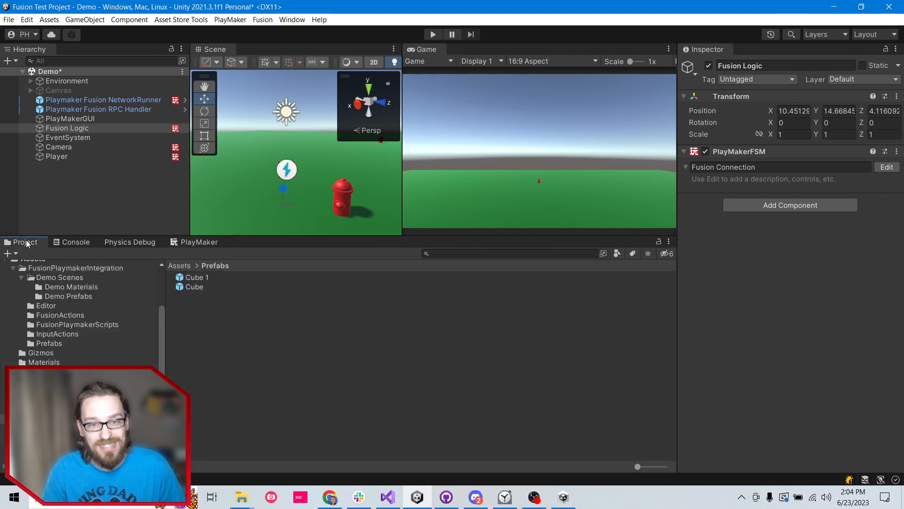
{"action": "double_click", "coordinate": [200, 288]}
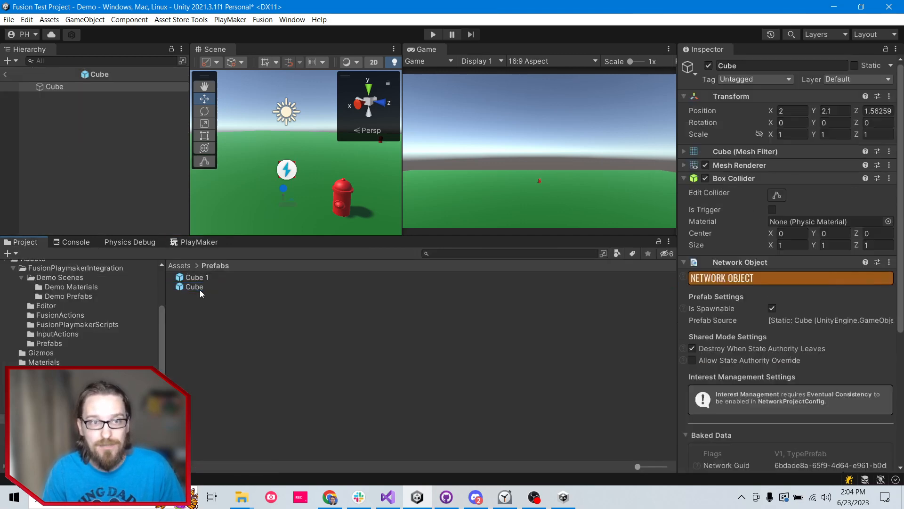
{"action": "left_click", "coordinate": [684, 179]}
{"action": "left_click", "coordinate": [684, 192]}
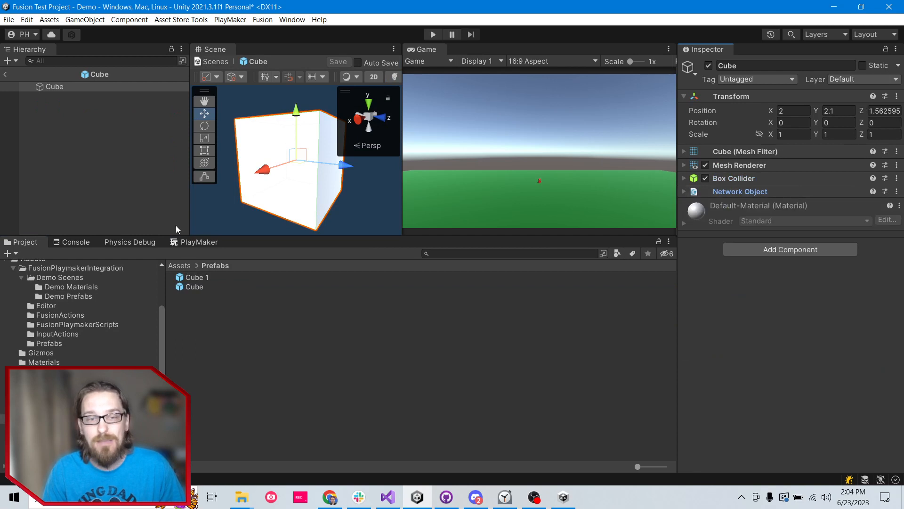
{"action": "left_click", "coordinate": [193, 243]}
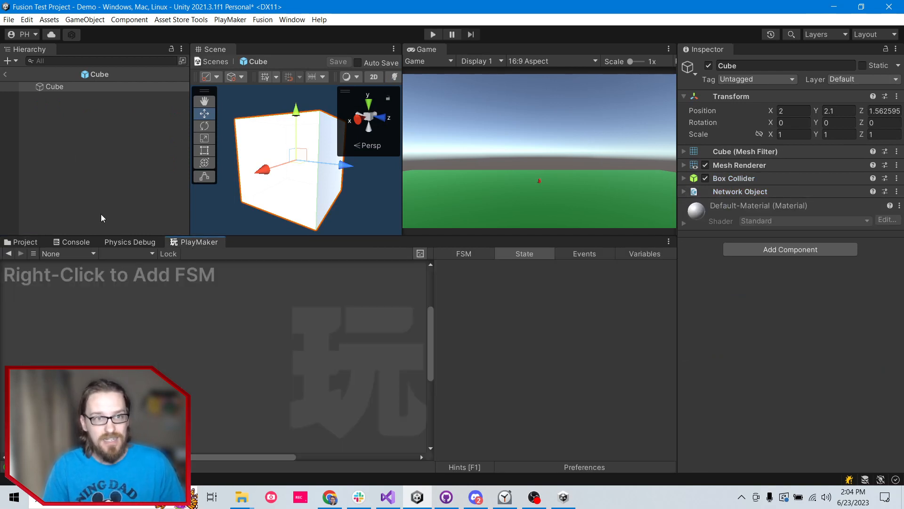
{"action": "right_click", "coordinate": [74, 281]}
{"action": "left_click", "coordinate": [99, 288]}
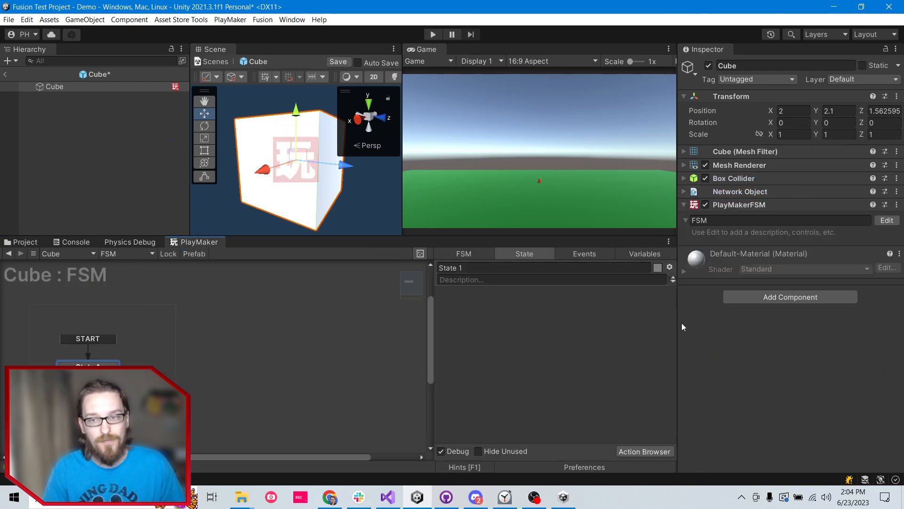
- Add a Float variable named hi to the Cube's FSM and try switching its Network Sync option on and off
{"action": "left_click", "coordinate": [642, 253]}
{"action": "left_click_drag", "start_coordinate": [600, 235], "coordinate": [595, 145]}
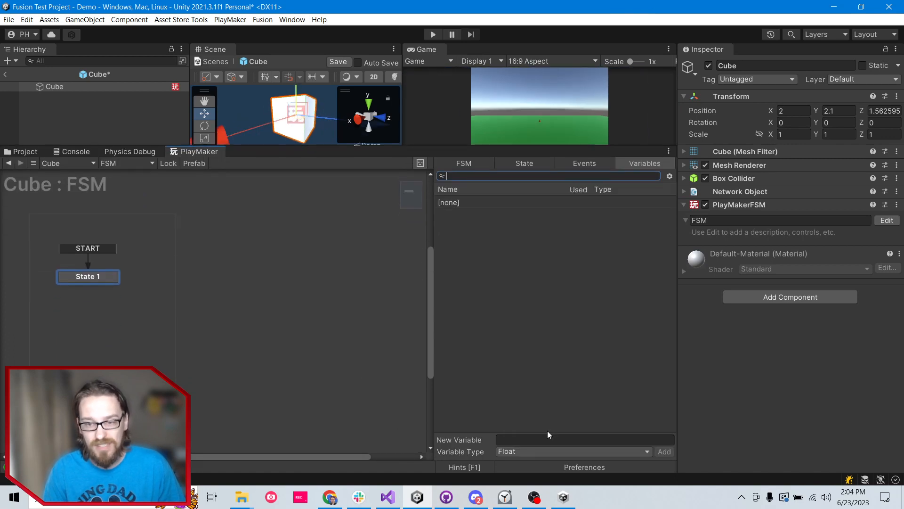
{"action": "left_click", "coordinate": [537, 451]}
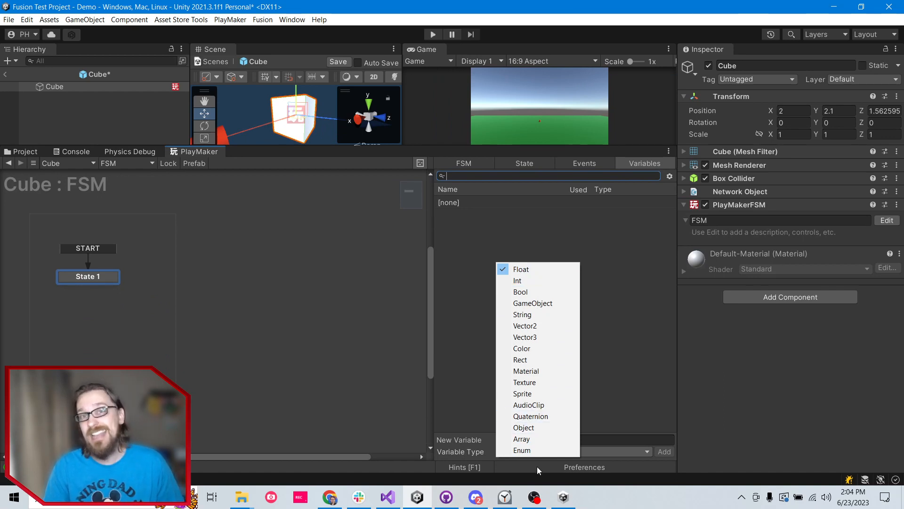
{"action": "left_click", "coordinate": [634, 393]}
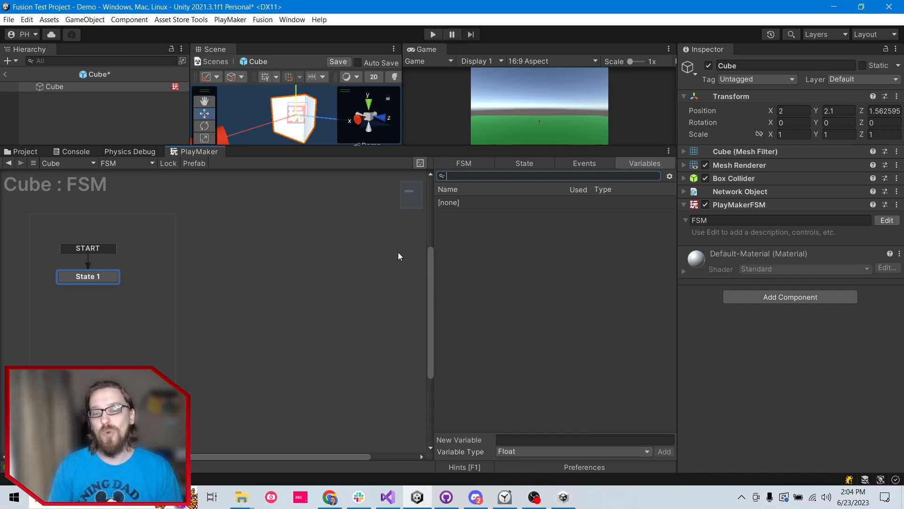
{"action": "left_click", "coordinate": [529, 439]}
{"action": "type", "text": "hi"}
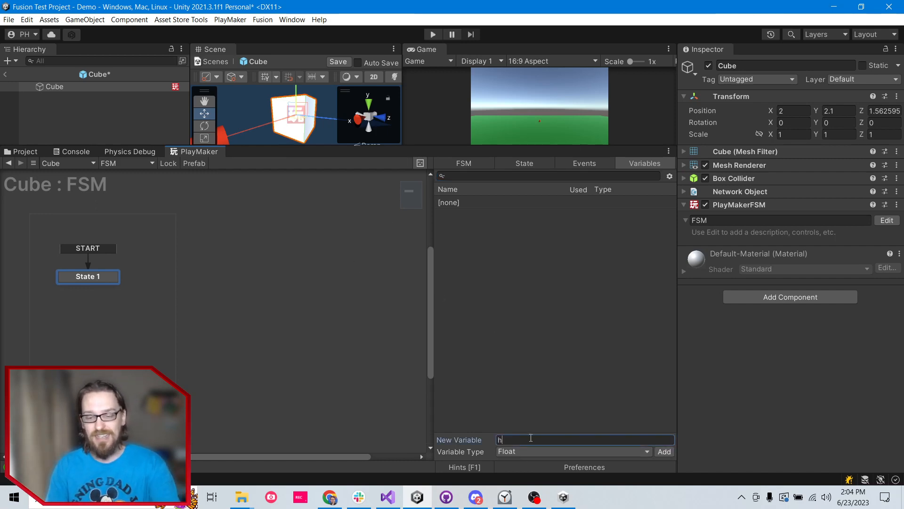
{"action": "key", "text": "Return"}
{"action": "left_click", "coordinate": [499, 451]}
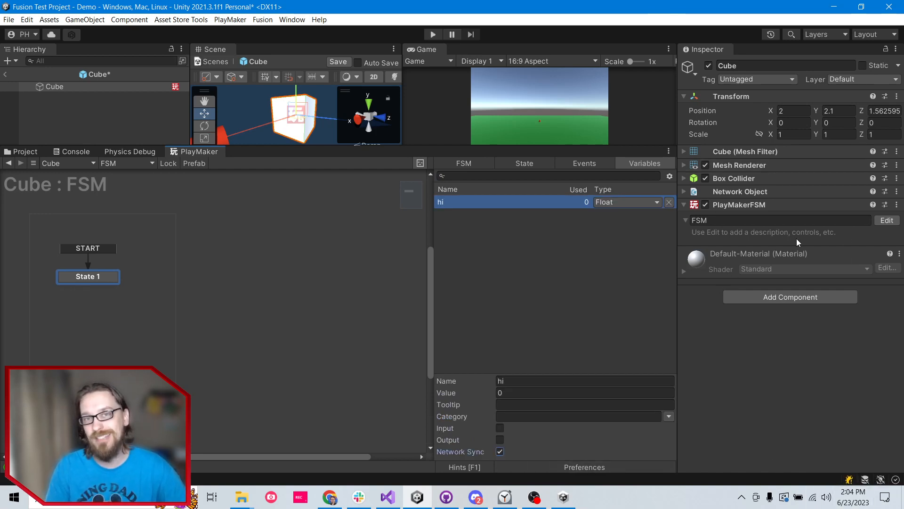
{"action": "left_click", "coordinate": [500, 452]}
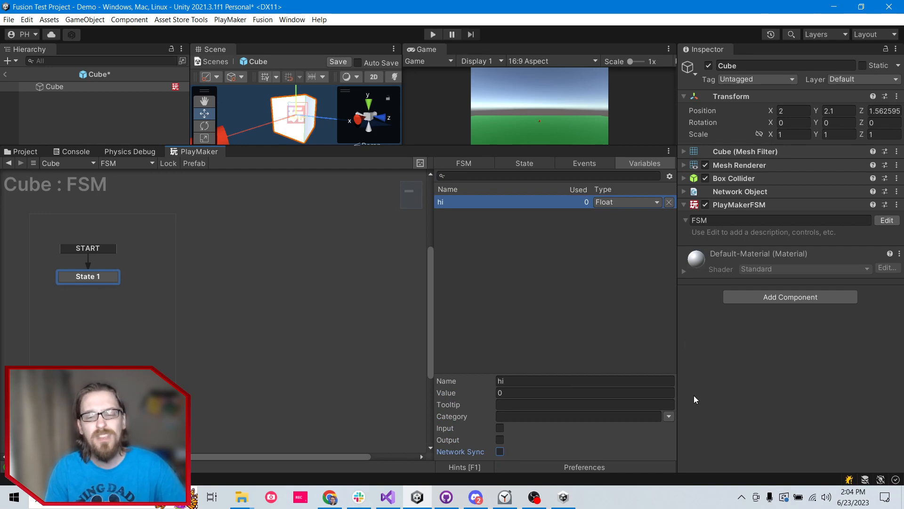
- Change the hi variable's type to Material and rename it networkedMaterial
{"action": "left_click_drag", "start_coordinate": [543, 144], "coordinate": [544, 146]}
{"action": "left_click", "coordinate": [616, 202]}
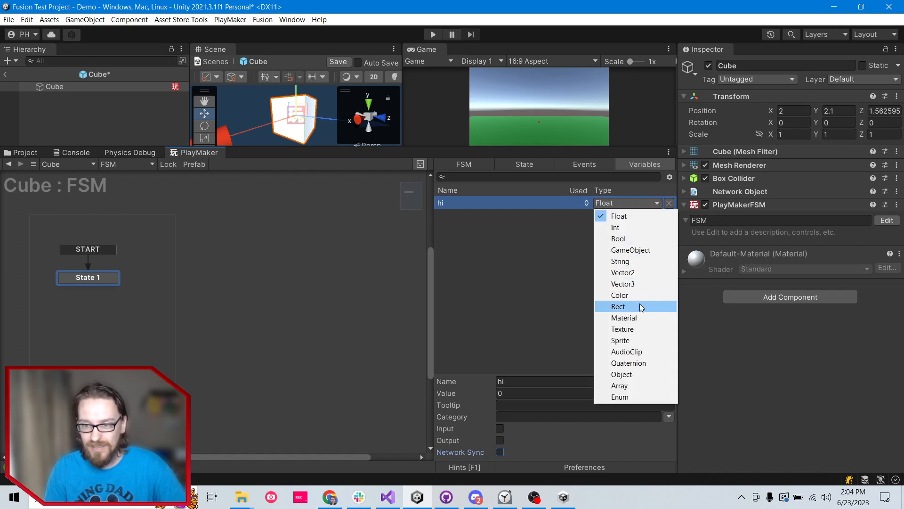
{"action": "left_click", "coordinate": [642, 315]}
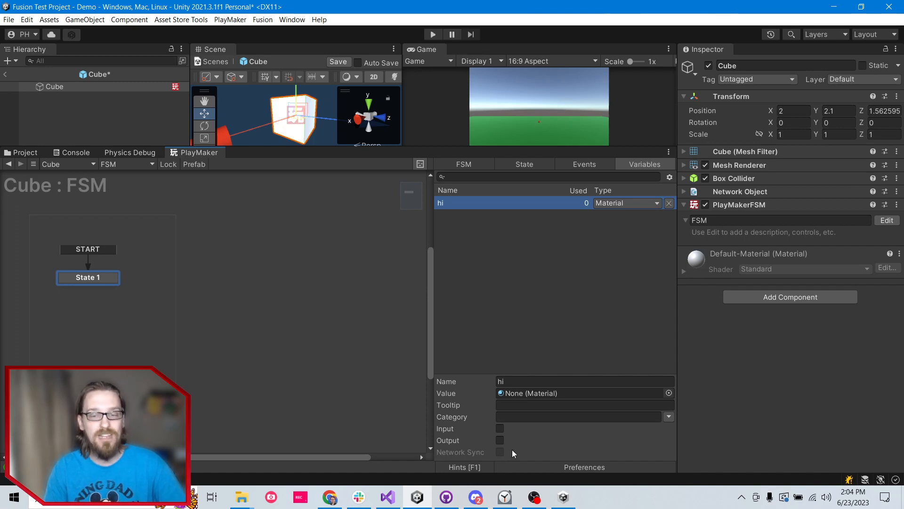
{"action": "mouse_move", "coordinate": [471, 454]}
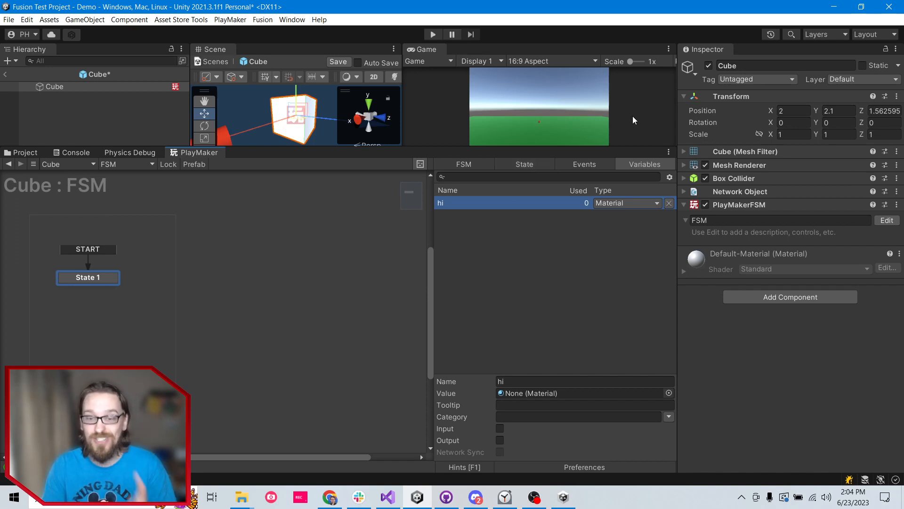
{"action": "left_click", "coordinate": [531, 382]}
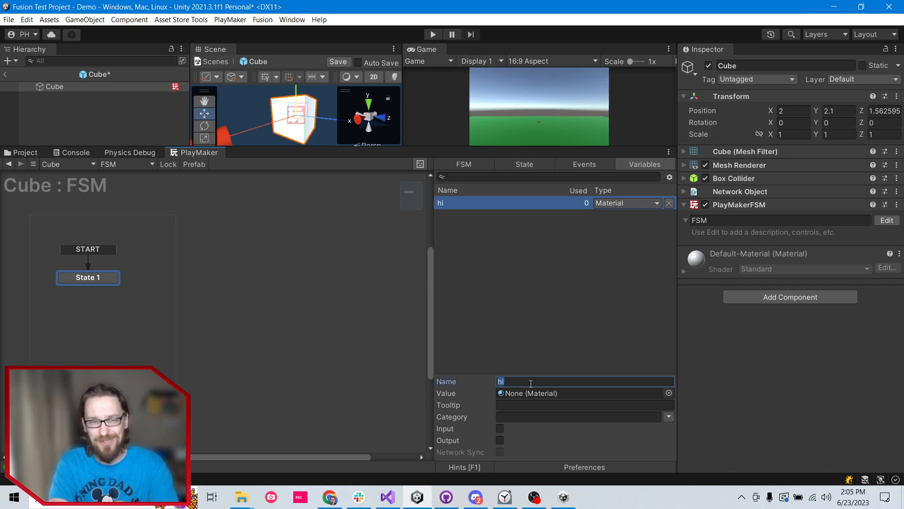
{"action": "type", "text": "network"}
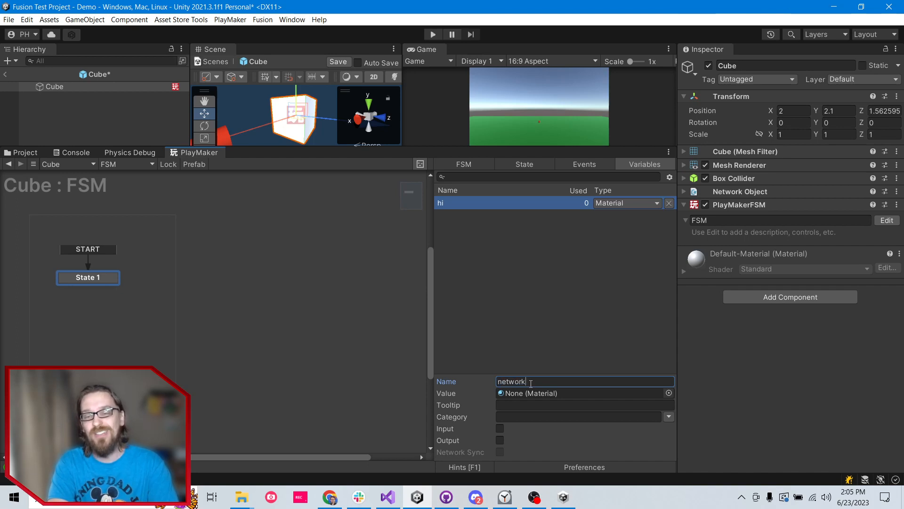
{"action": "type", "text": "edMaterial"}
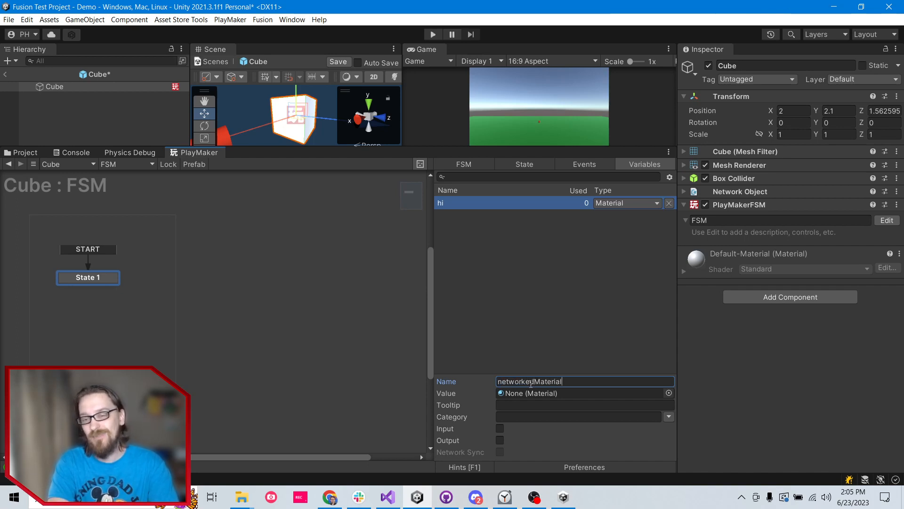
{"action": "key", "text": "Return"}
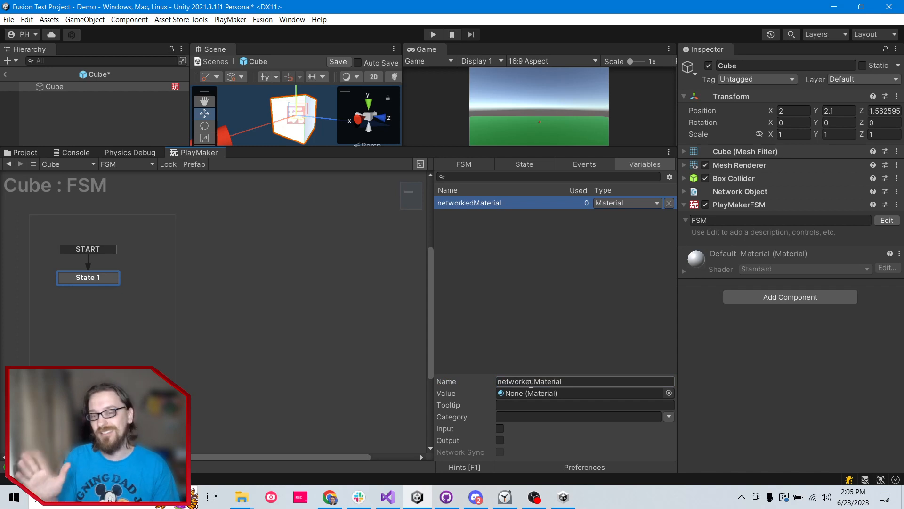